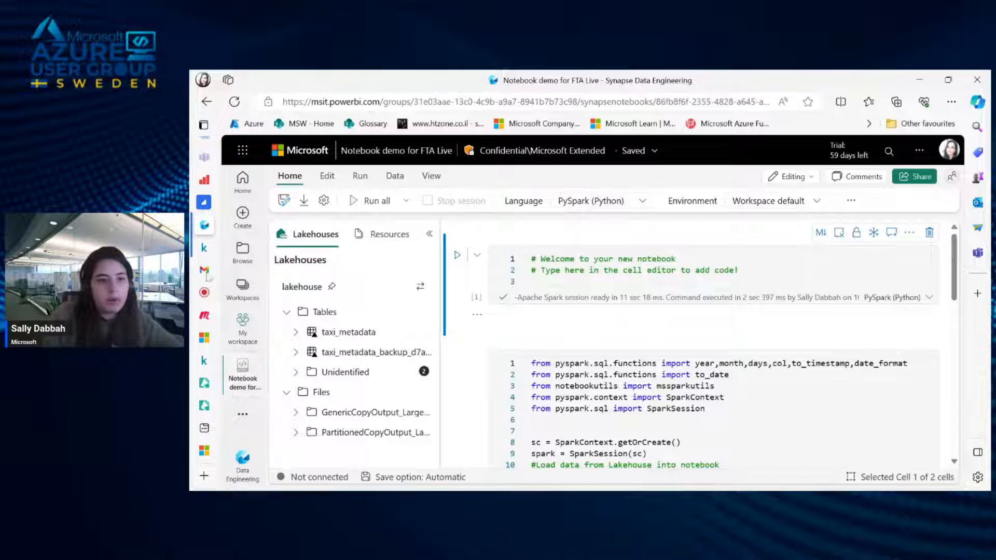
- Examine the Kaggle taxi_data dataset page, including the columns and sample rows of yellow_tripdata_2015-01.csv
left_click(218, 249)
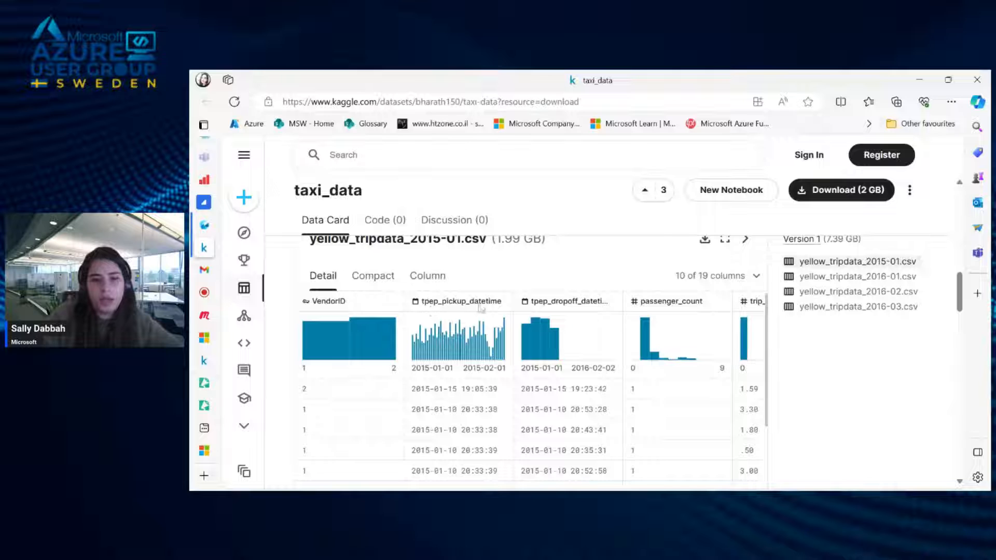
scroll(470, 308, "right", 3)
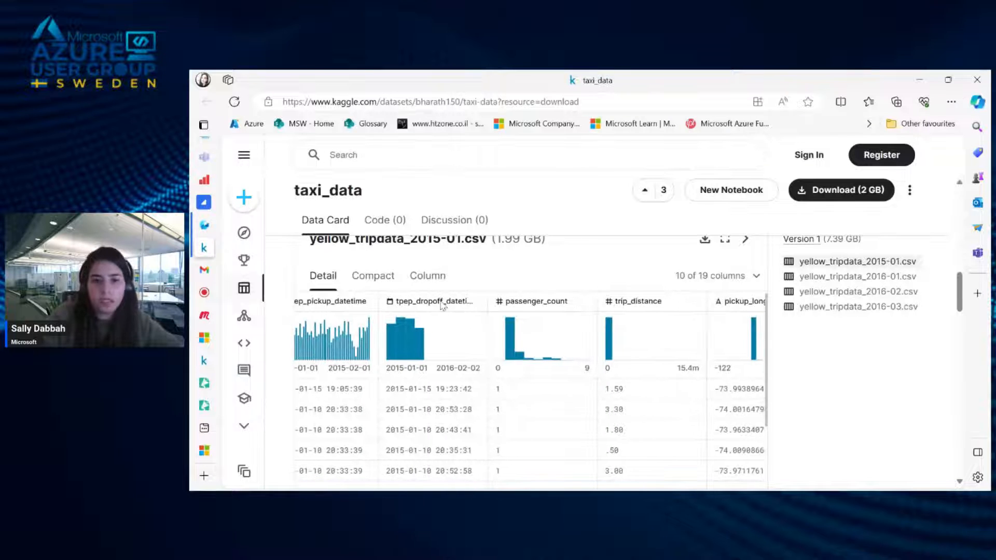
scroll(557, 319, "right", 5)
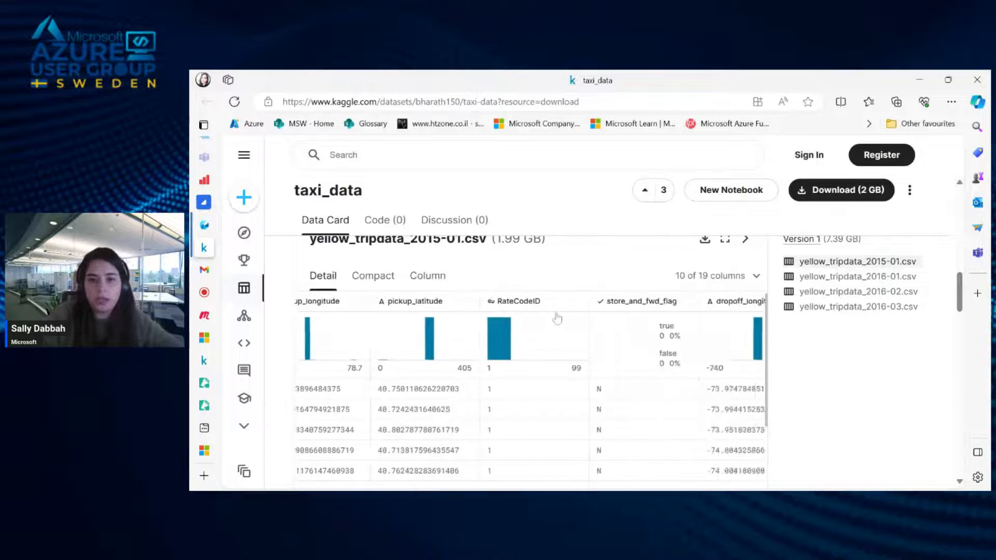
scroll(557, 319, "left", 8)
scroll(557, 319, "up", 4)
scroll(571, 363, "down", 4)
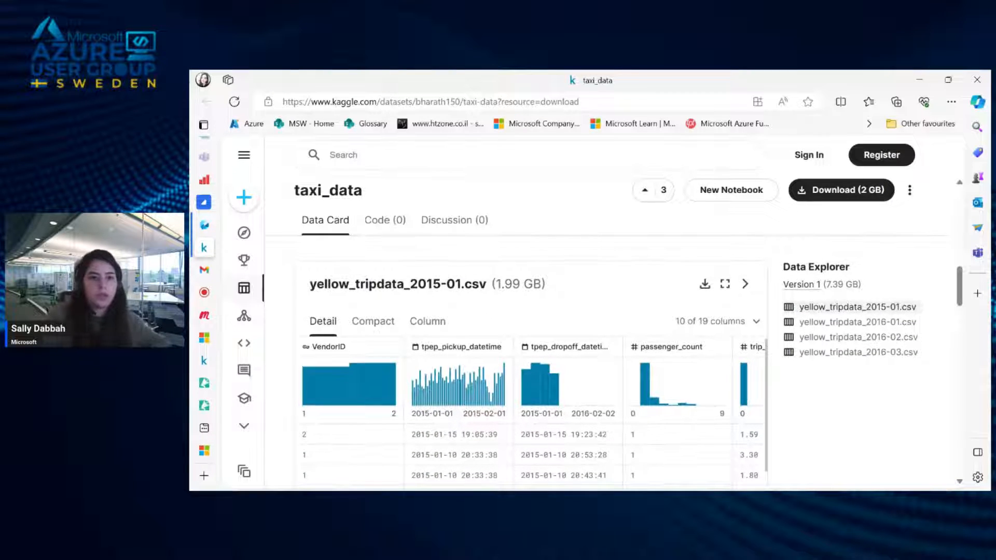
scroll(629, 363, "up", 3)
scroll(514, 331, "down", 4)
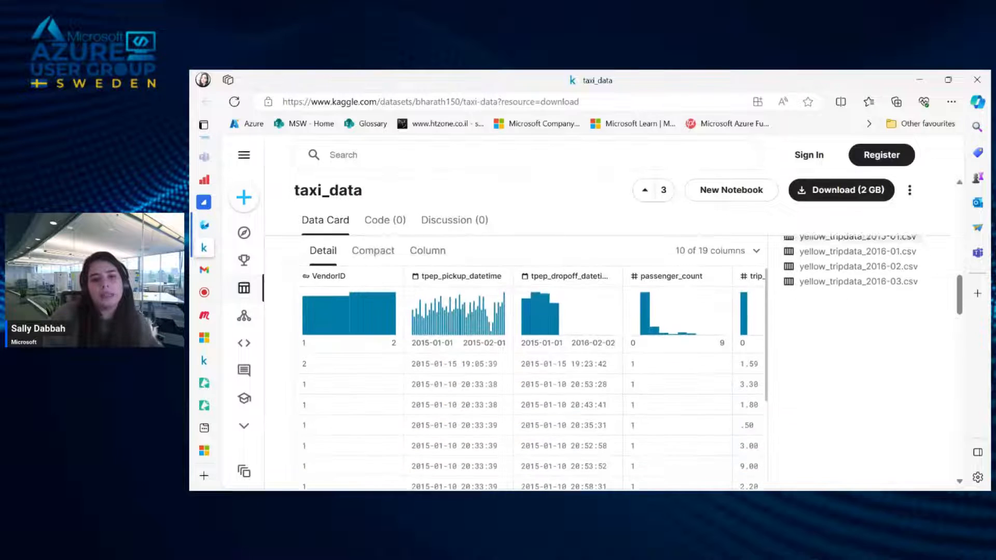
scroll(513, 331, "up", 5)
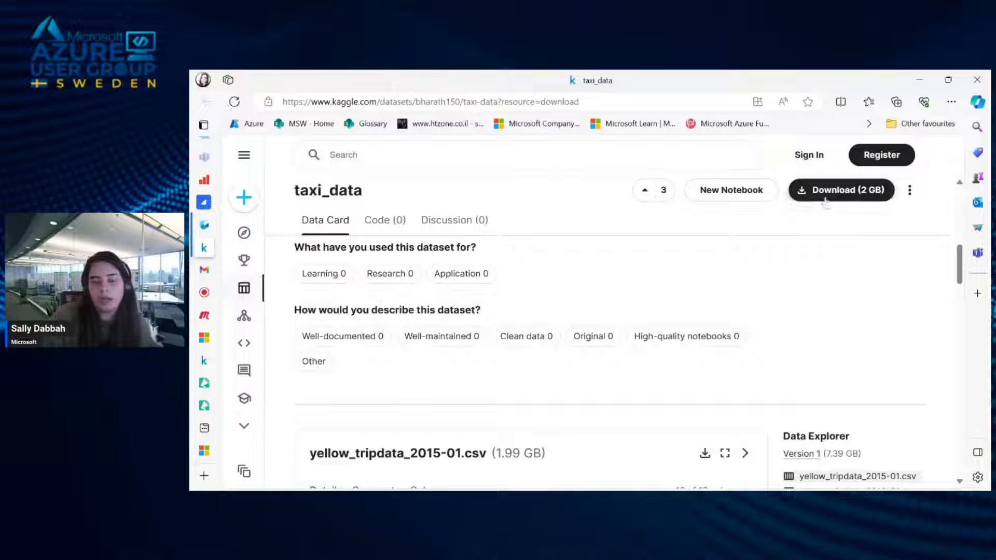
scroll(779, 242, "down", 6)
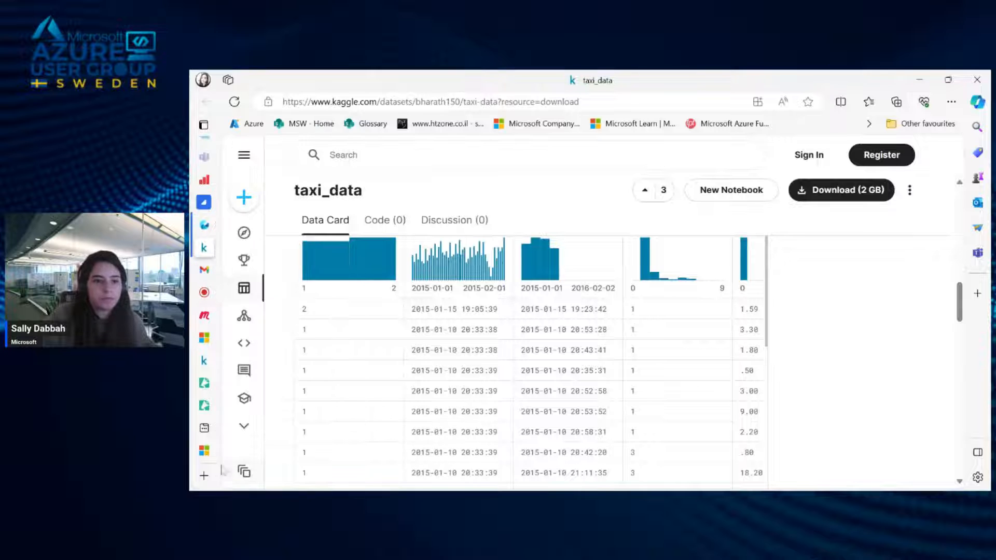
- Switch to the Azure portal in a new tab and open the containers list of the ADLS training storage account
left_click(204, 476)
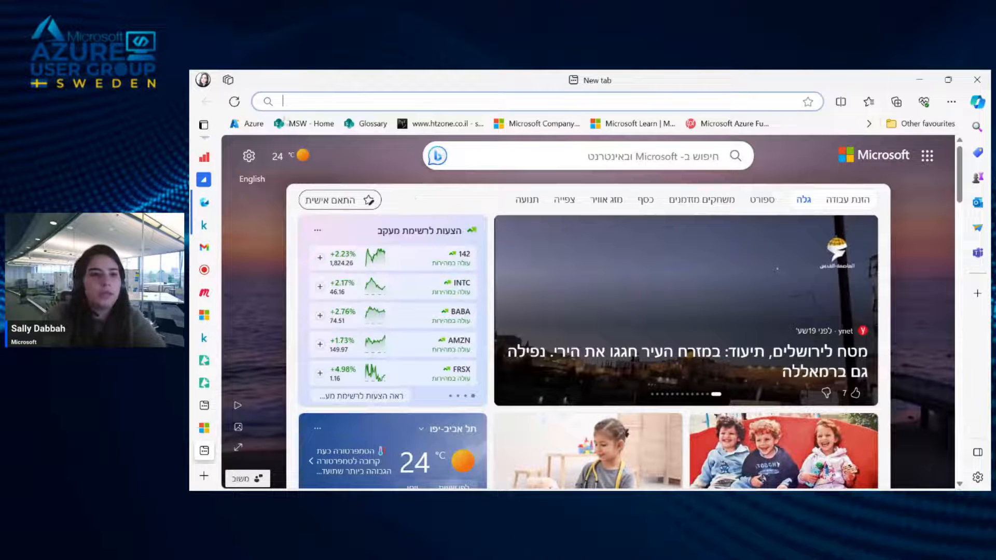
left_click(248, 123)
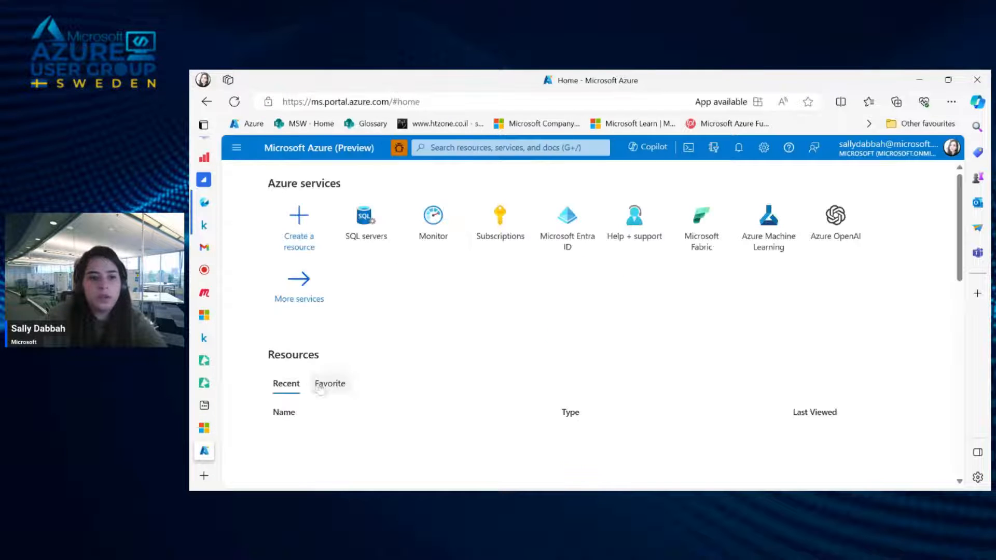
scroll(304, 415, "down", 3)
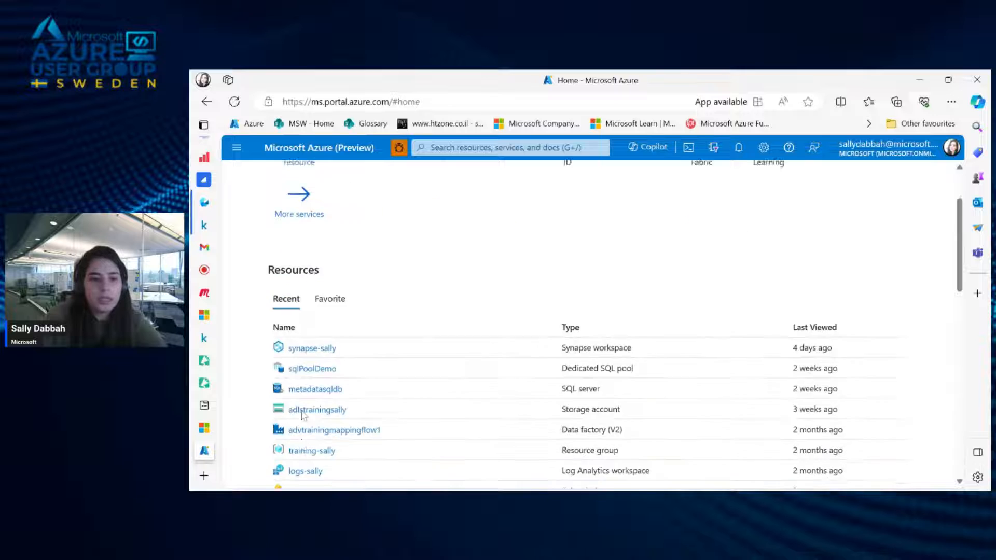
left_click(317, 384)
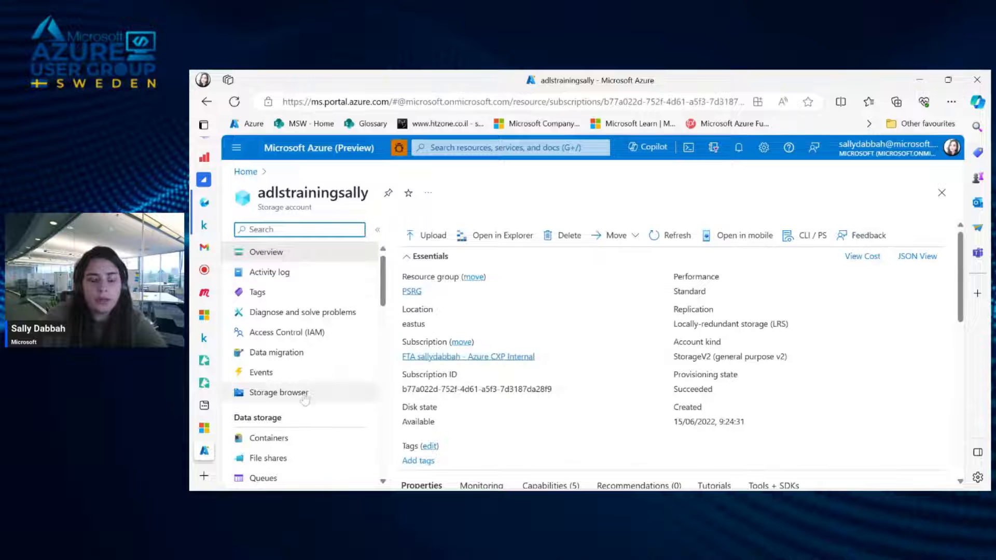
left_click(282, 438)
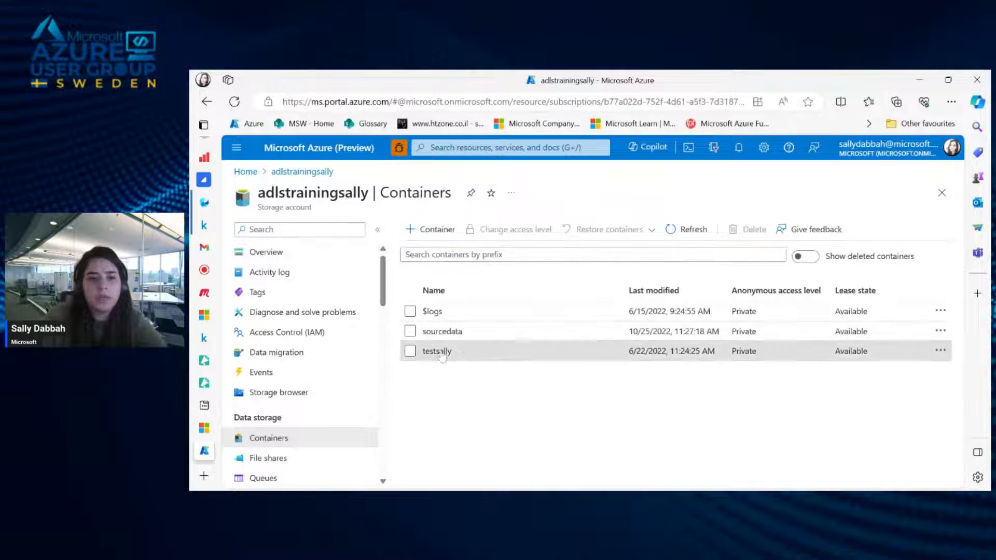
- Filter the test container's files by "yellow" and inspect the edit view and properties of yellow_tripdata_2016-03.csv
left_click(446, 351)
type("ye")
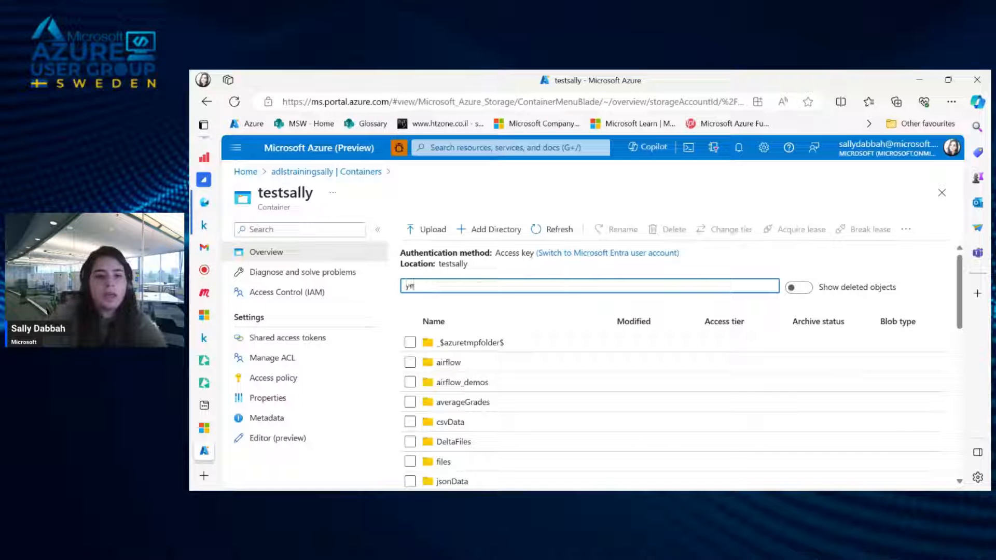
type("llow")
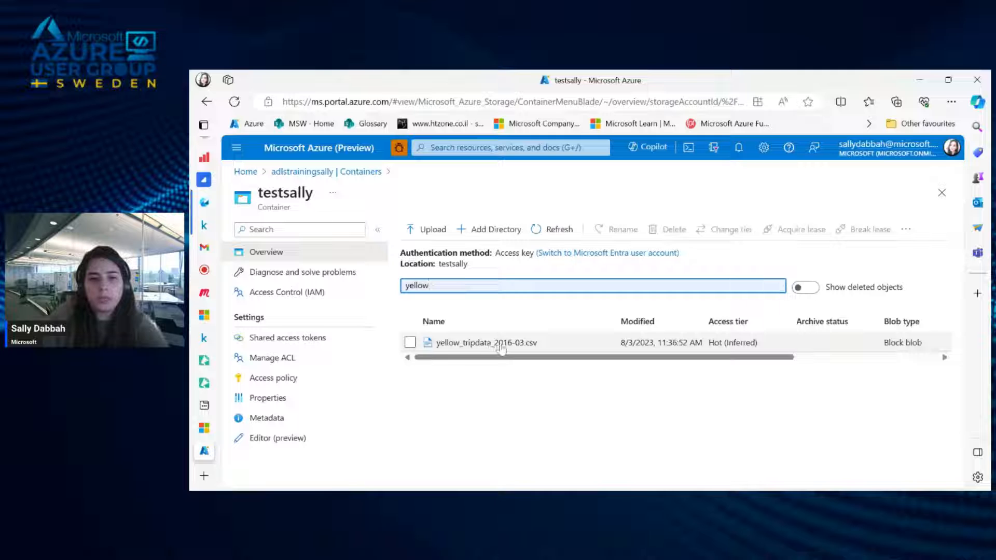
left_click(528, 345)
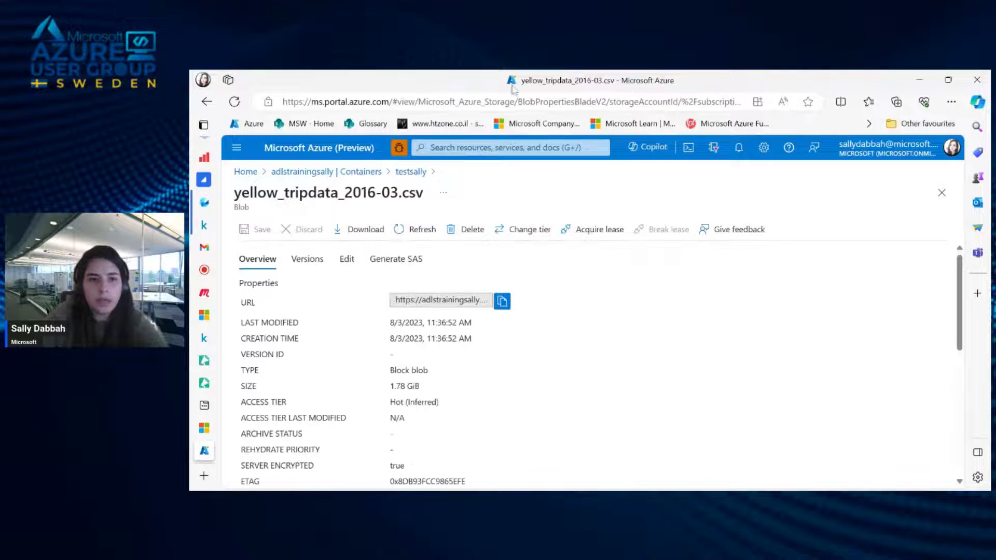
left_click(348, 260)
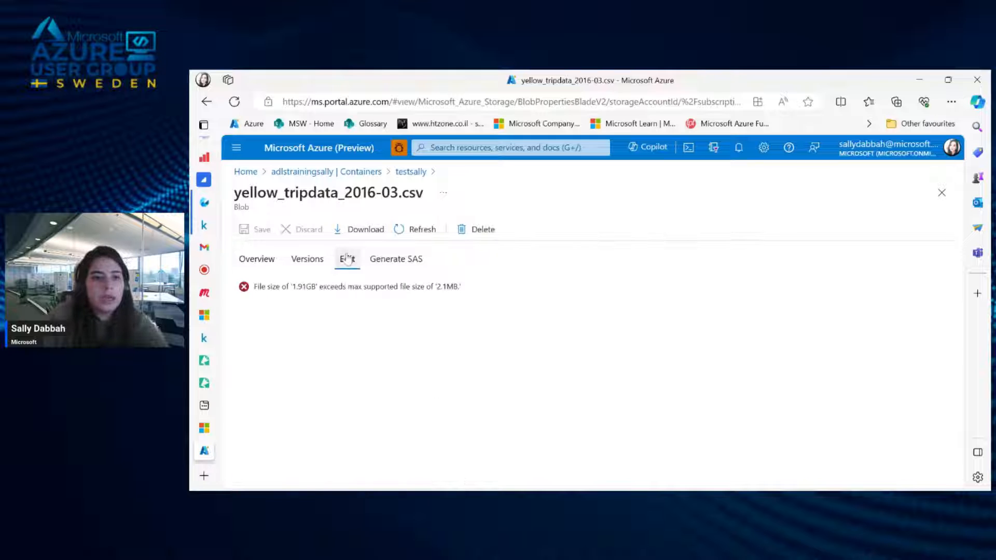
left_click(258, 260)
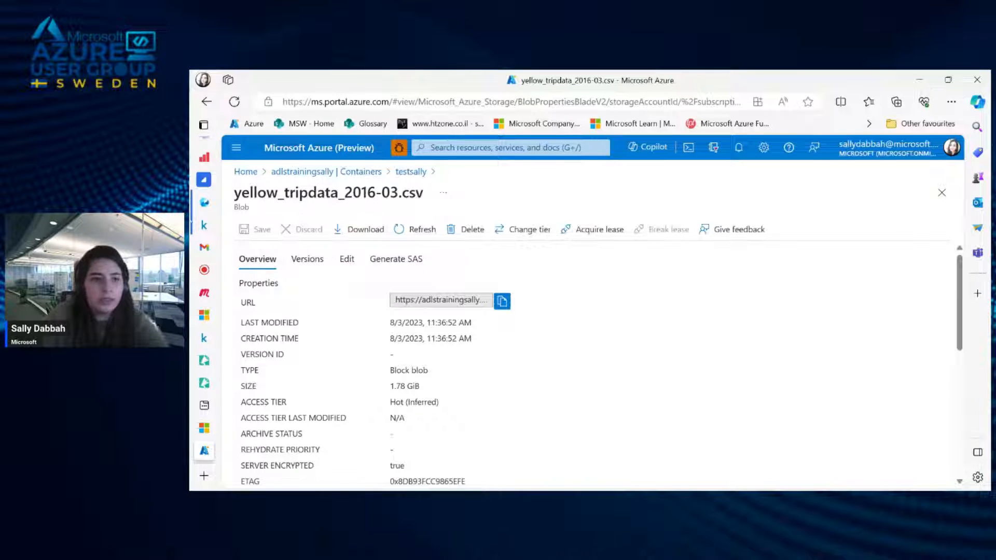
- Return to the Notebook demo for FTA Live and open the contents of ADLS-TestContainer under the Unidentified tables
mouse_move(205, 208)
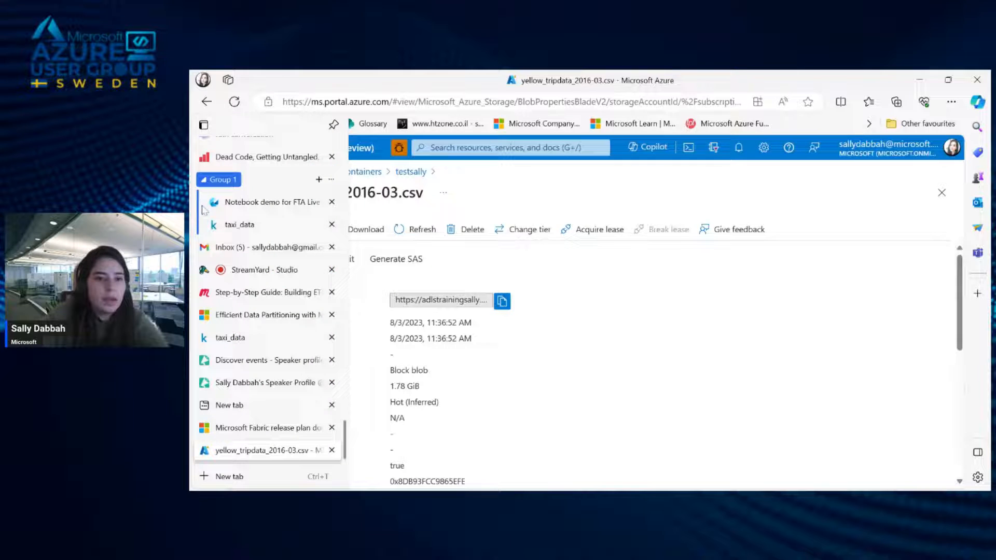
left_click(242, 203)
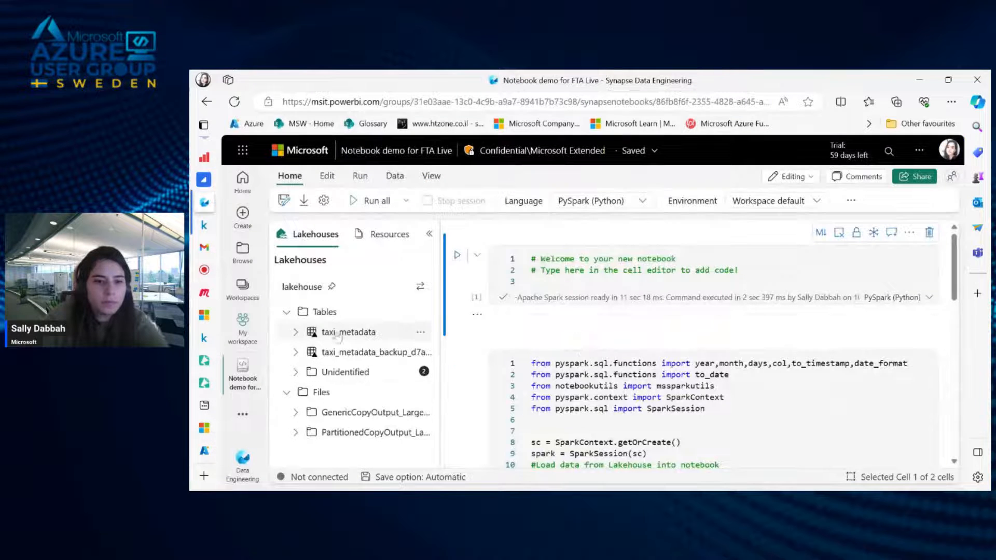
left_click(295, 372)
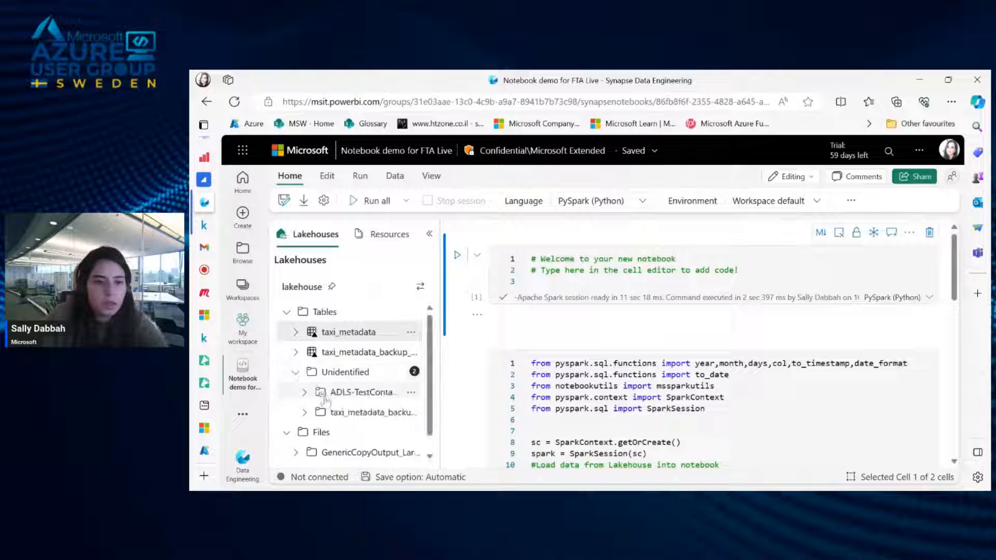
left_click(305, 392)
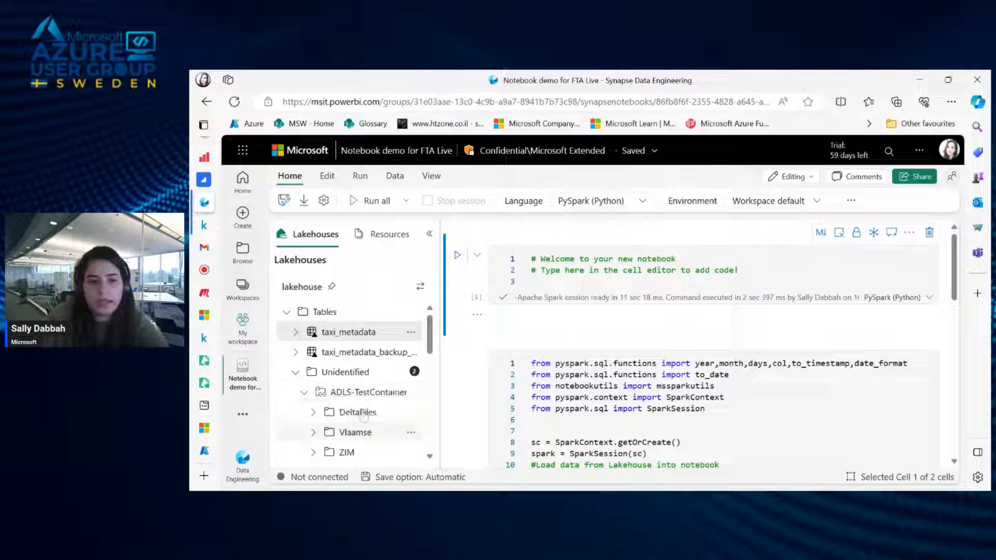
left_click(369, 393)
- Locate yellow_tripdata_2016-03.csv in ADLS-TestContainer and show its options for loading data and copying paths
scroll(371, 402, "down", 5)
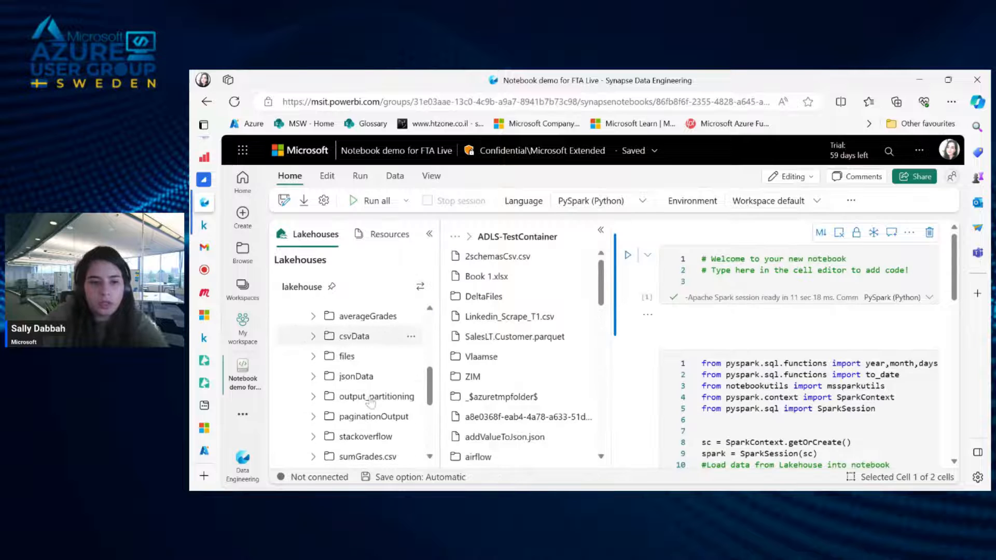
scroll(371, 402, "down", 5)
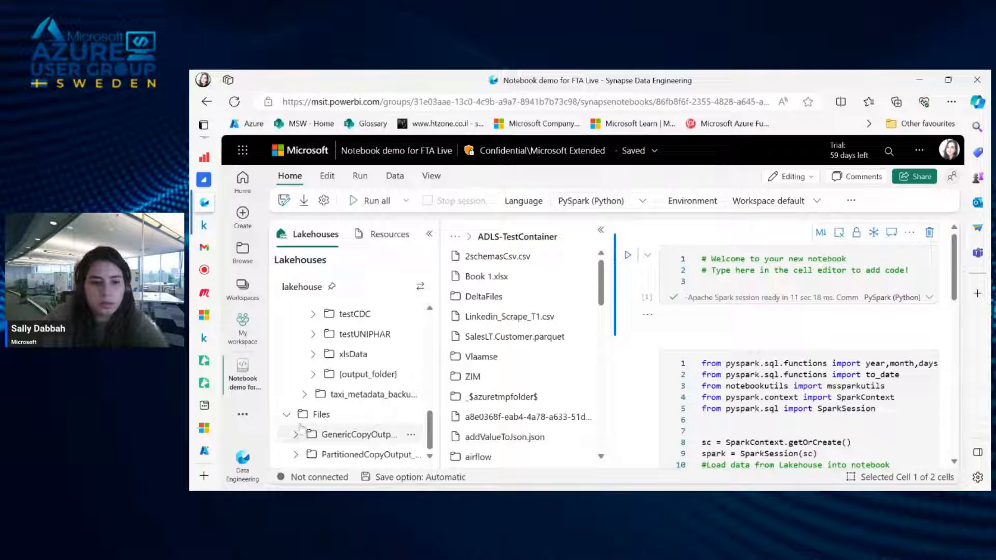
scroll(301, 427, "up", 5)
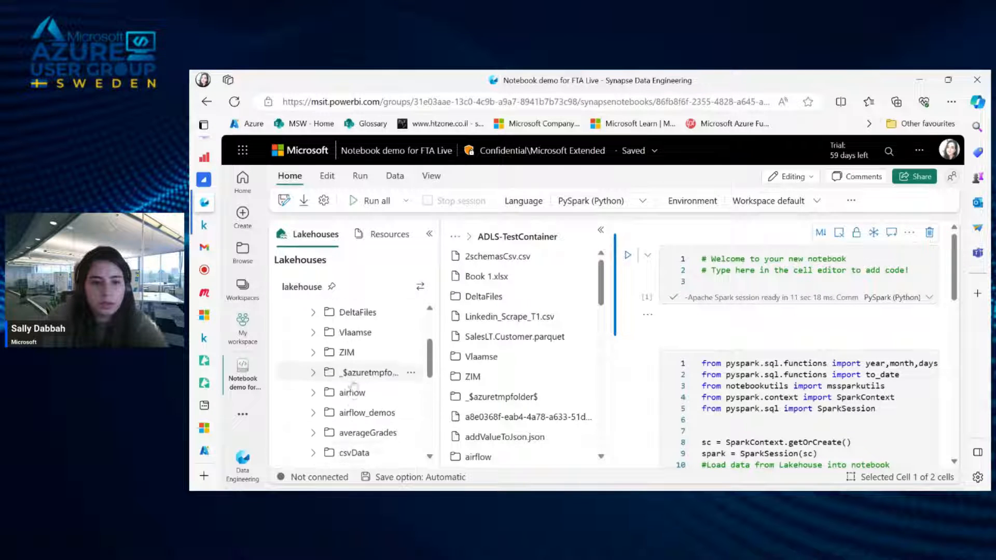
scroll(354, 388, "up", 3)
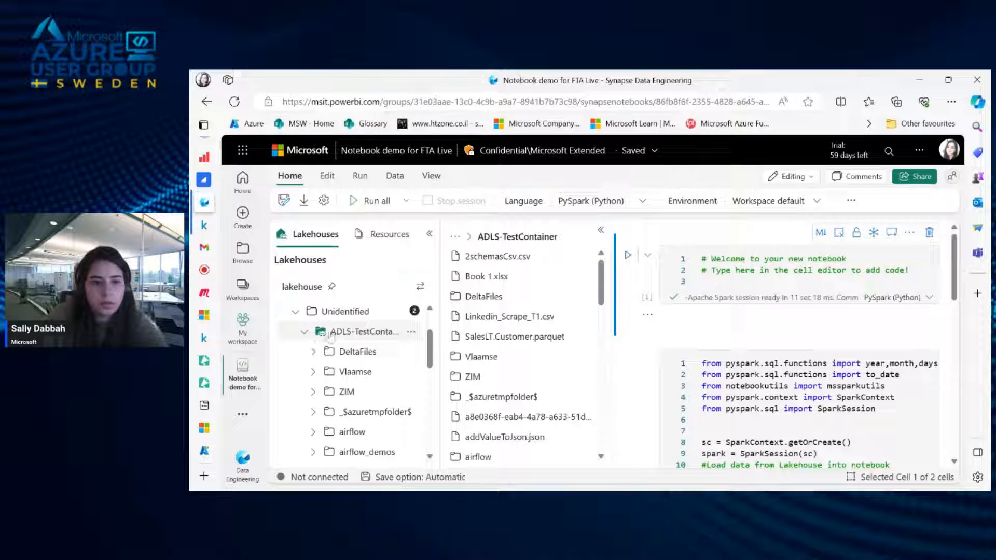
scroll(487, 308, "down", 10)
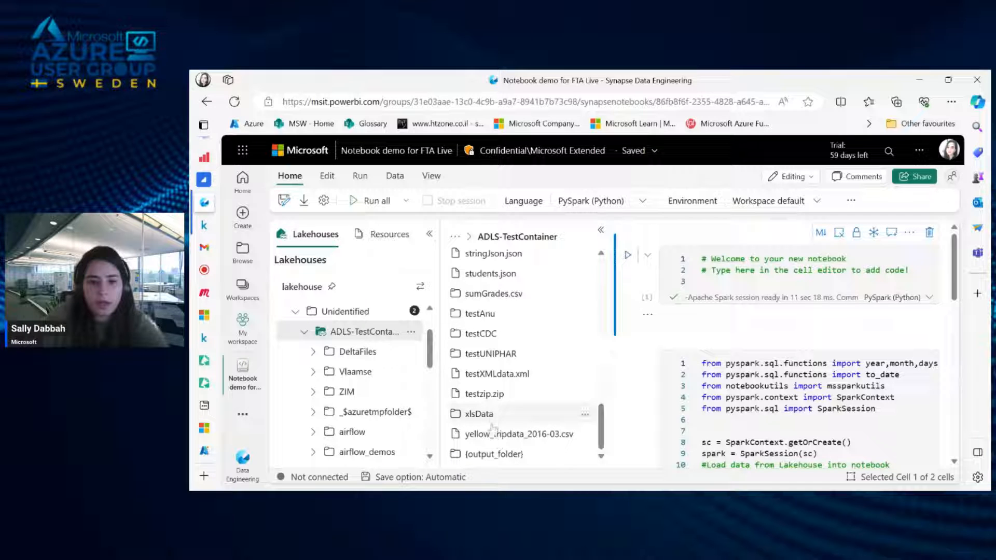
left_click(585, 435)
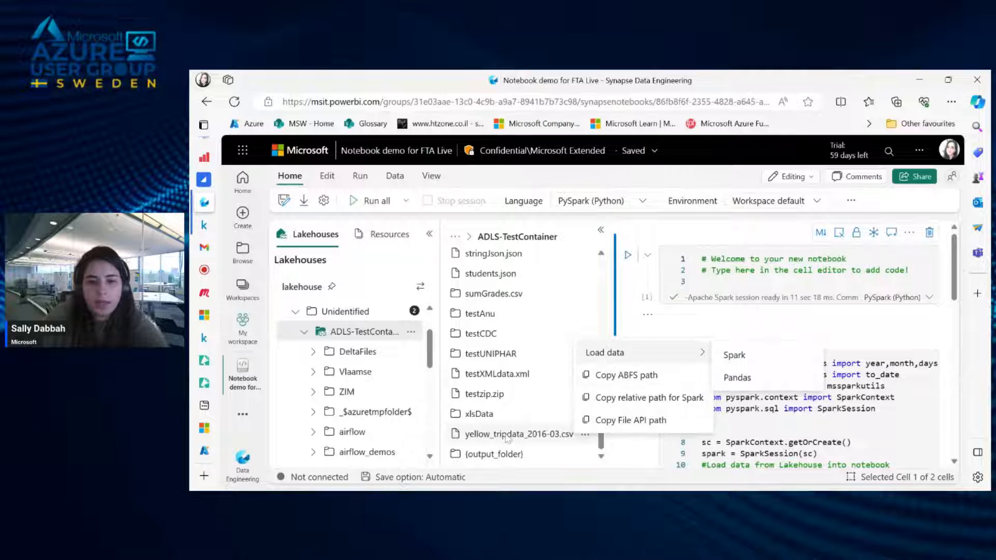
left_click_drag(507, 437, 532, 437)
right_click(531, 437)
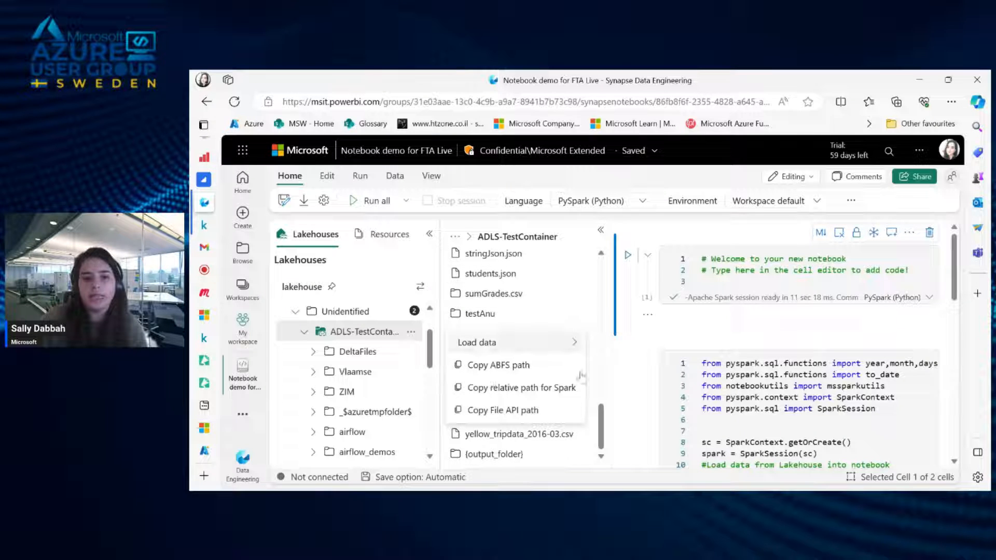
- Add an empty code cell below the welcome cell and collapse the ADLS-TestContainer file list
left_click(693, 340)
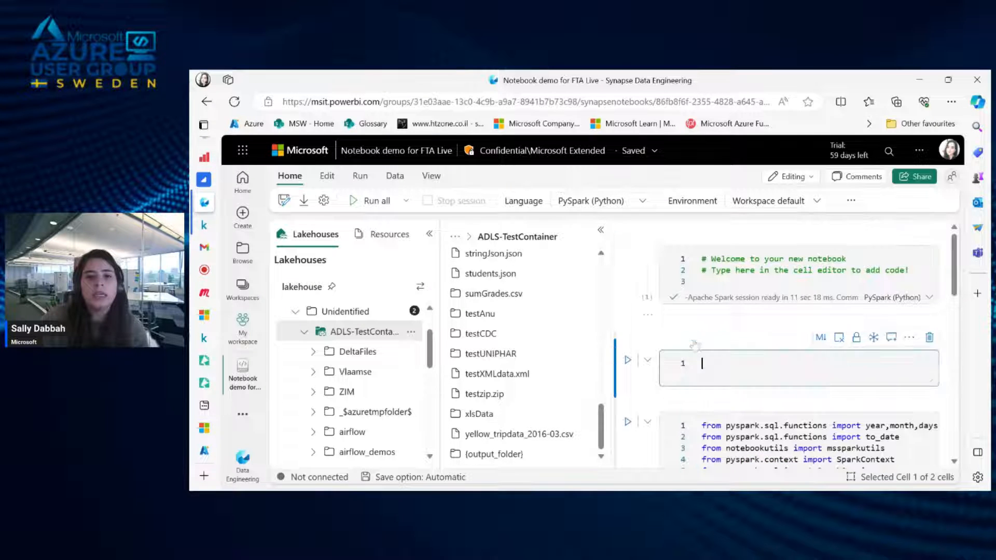
left_click(600, 230)
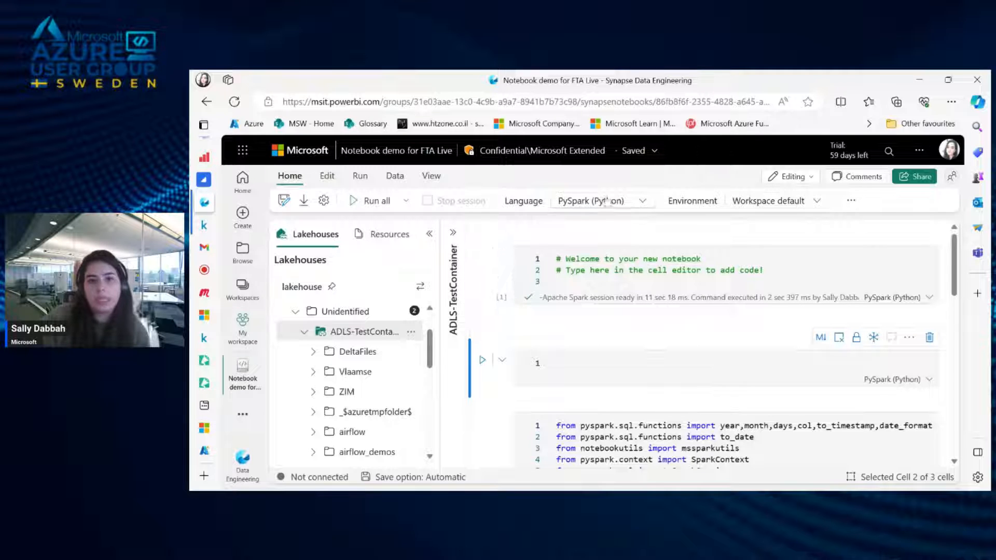
- Review the notebook's language and environment choices, keeping PySpark (Python) and the workspace default
left_click(592, 202)
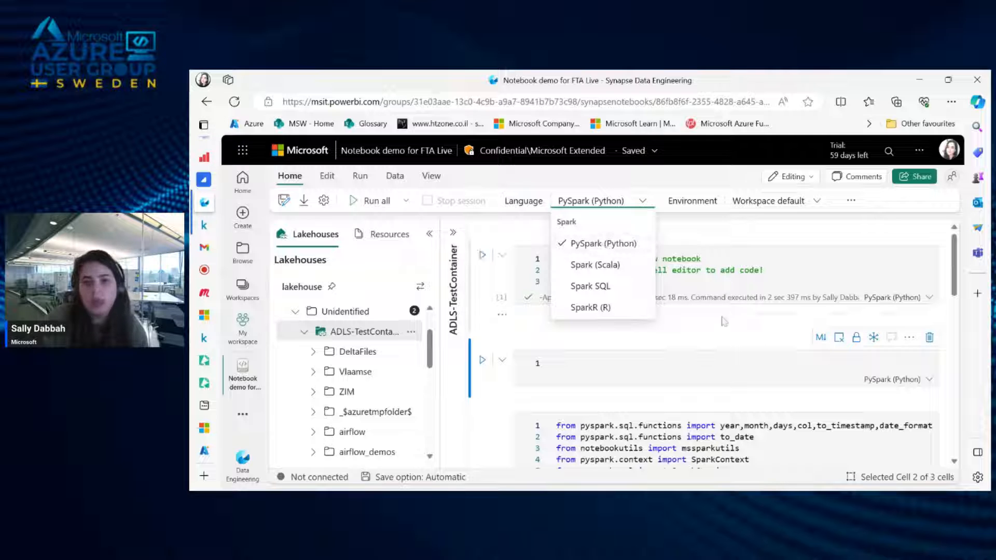
left_click(604, 244)
left_click(812, 202)
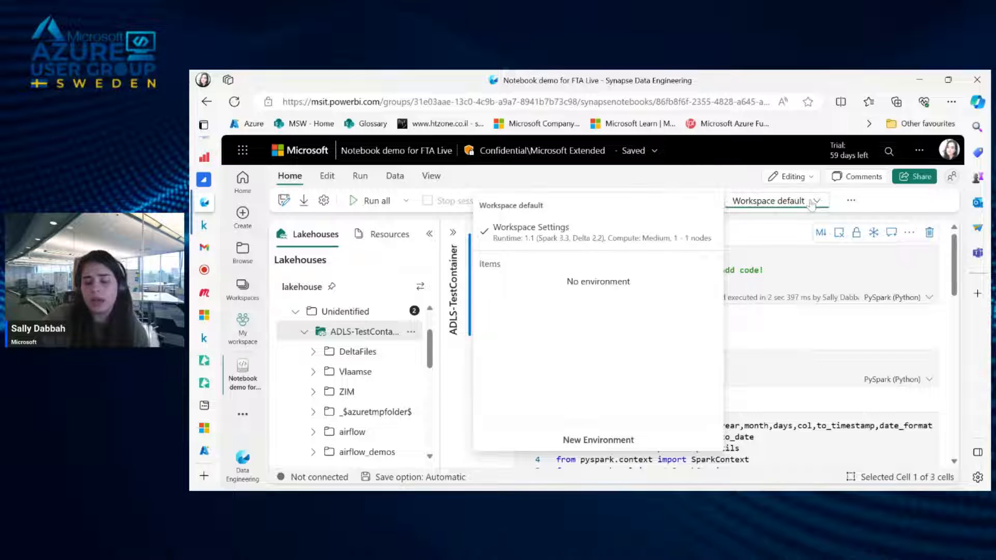
left_click(812, 204)
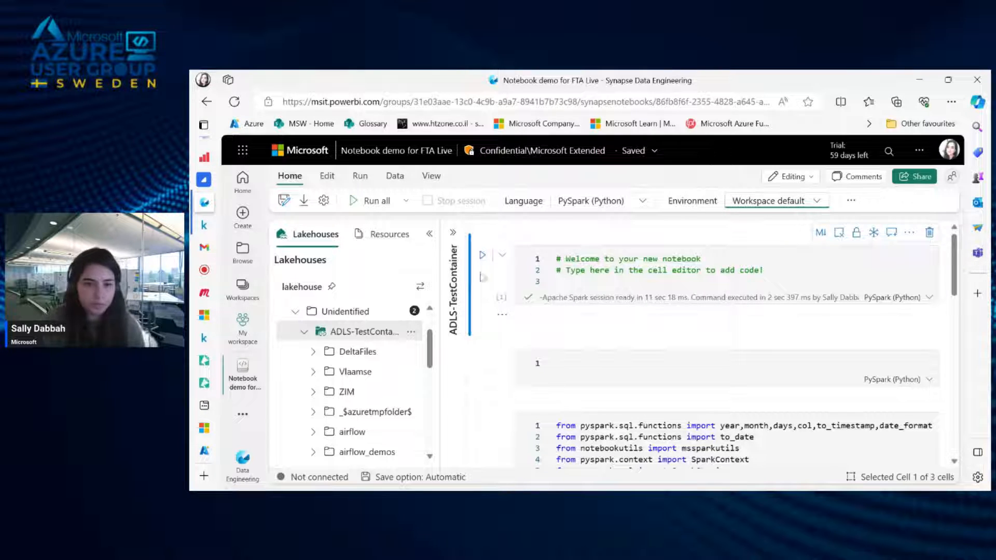
- Examine the PySpark code cell that loads the CSV data, adds date columns and writes the partitioned output
mouse_move(550, 336)
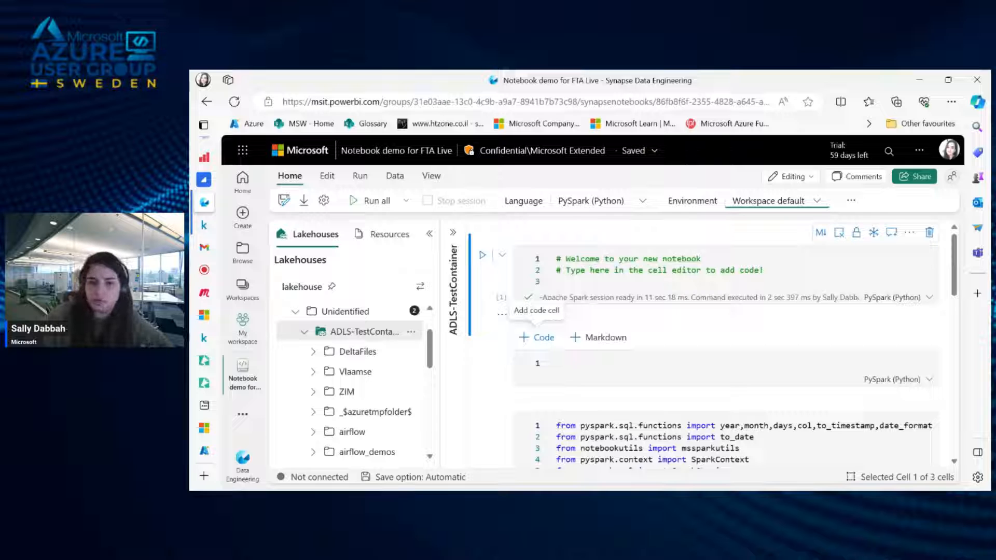
scroll(711, 345, "down", 5)
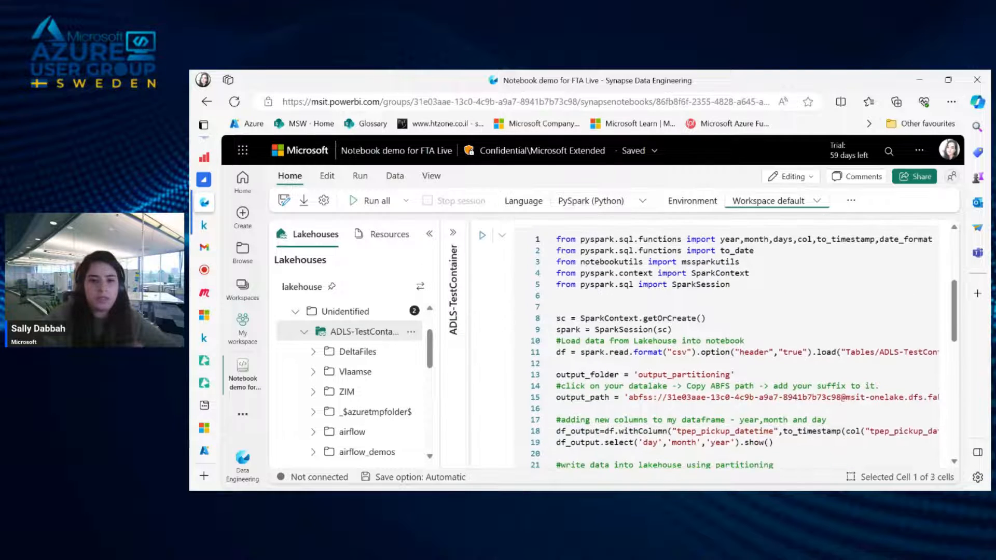
- Examine the Spark session setup and the statement that loads yellow_tripdata_2016-03.csv with headers into the df dataframe
scroll(718, 346, "up", 1)
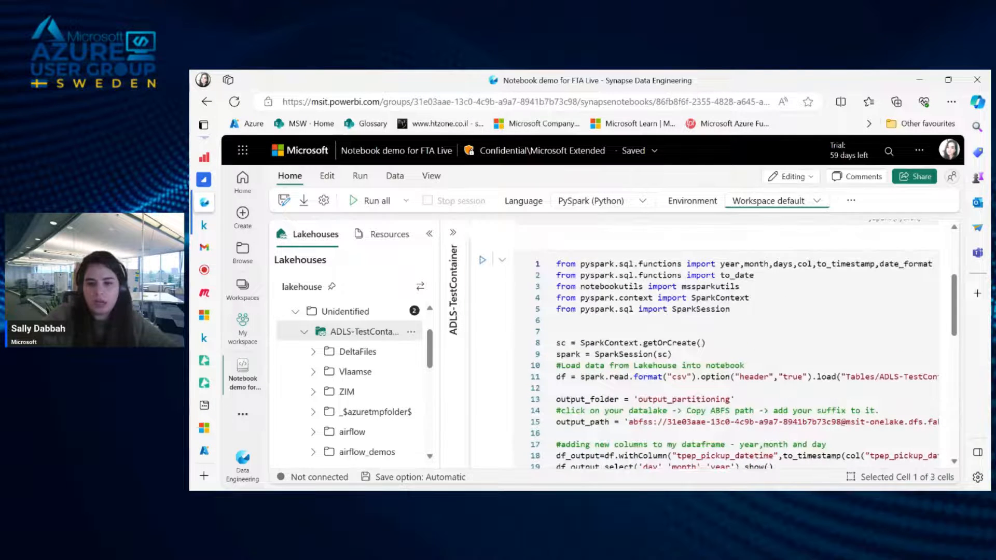
scroll(713, 344, "up", 1)
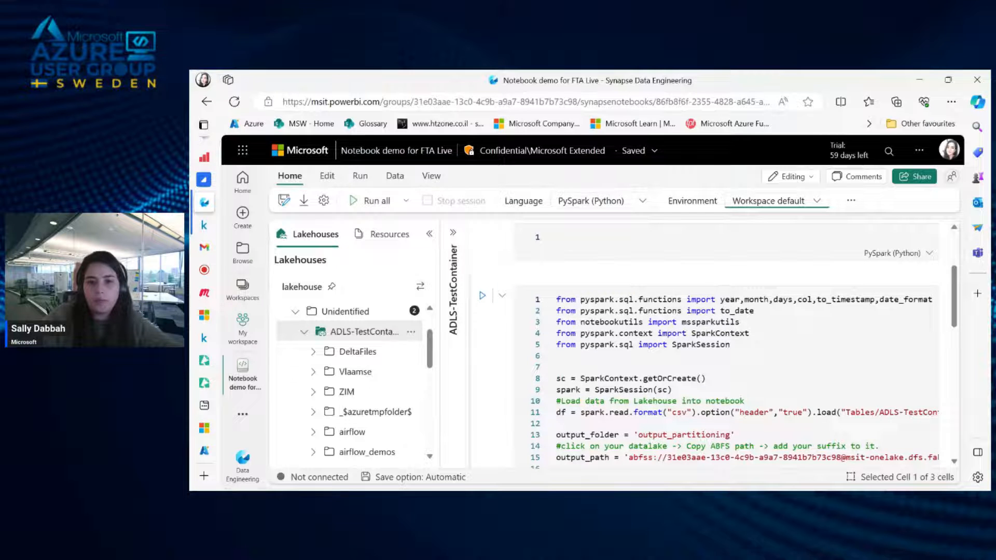
scroll(714, 345, "down", 3)
left_click_drag(556, 278, 557, 290)
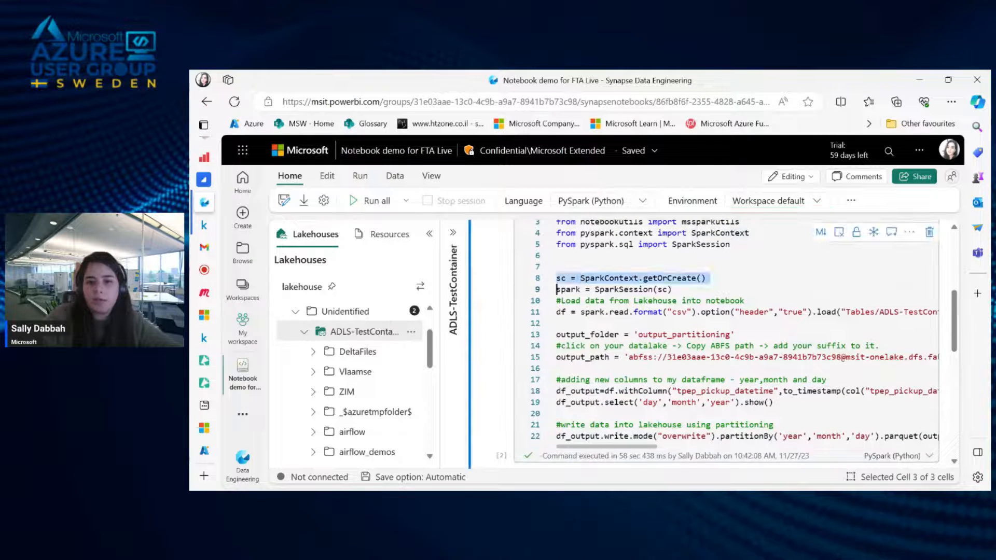
scroll(741, 343, "down", 1)
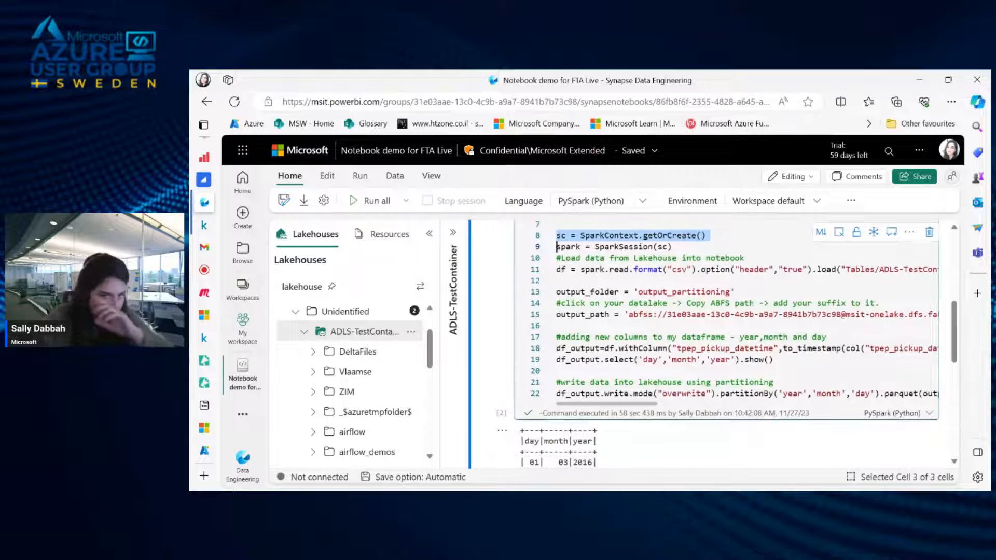
left_click(675, 269)
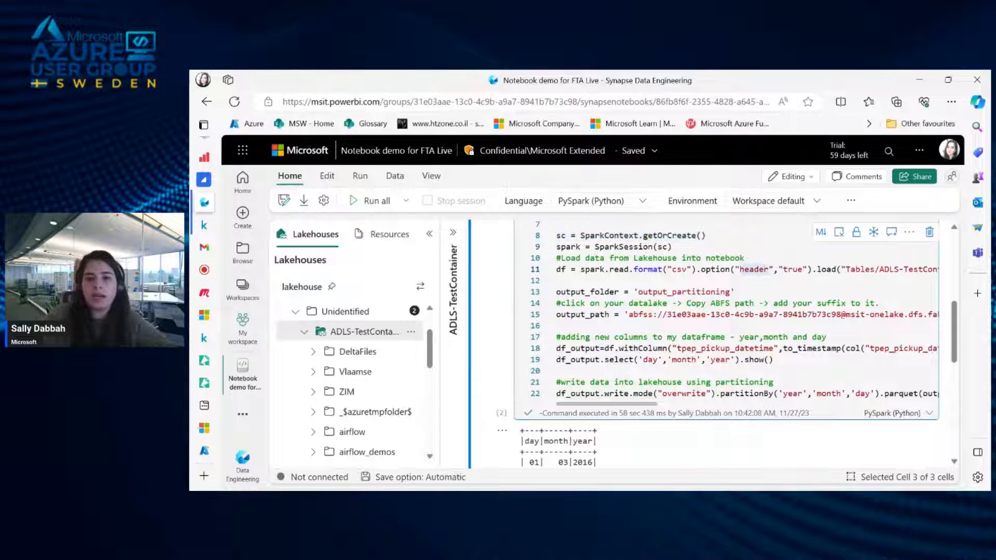
scroll(675, 270, "right", 6)
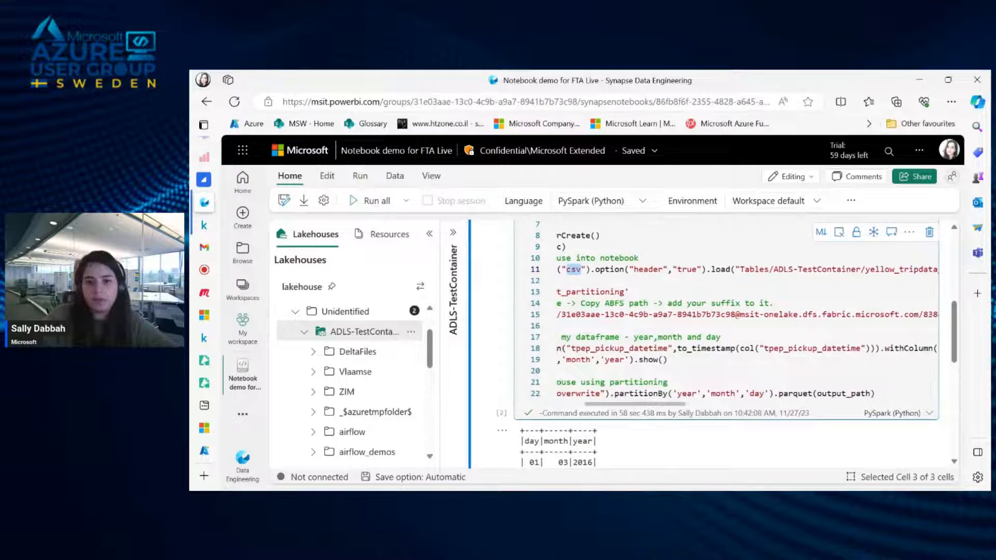
scroll(676, 269, "left", 1)
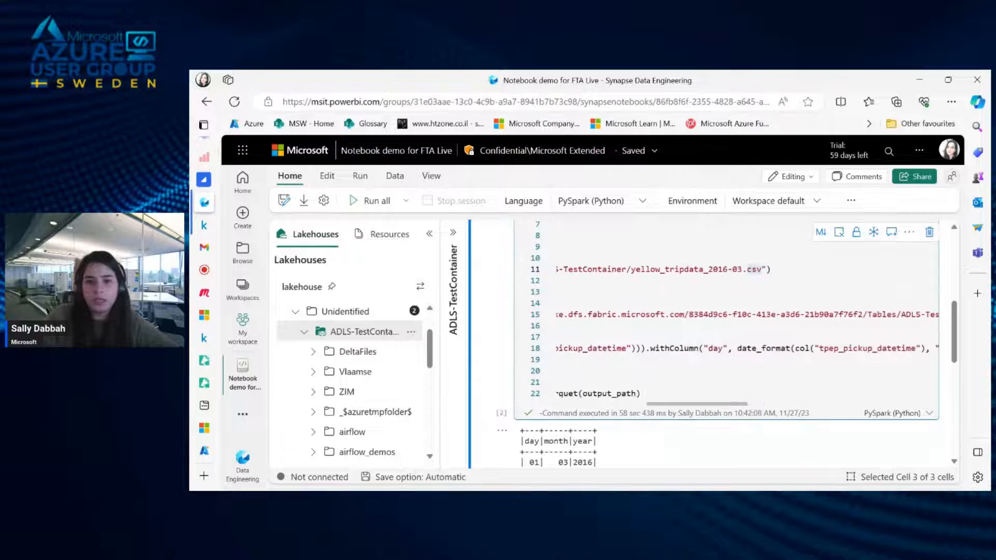
scroll(676, 270, "left", 6)
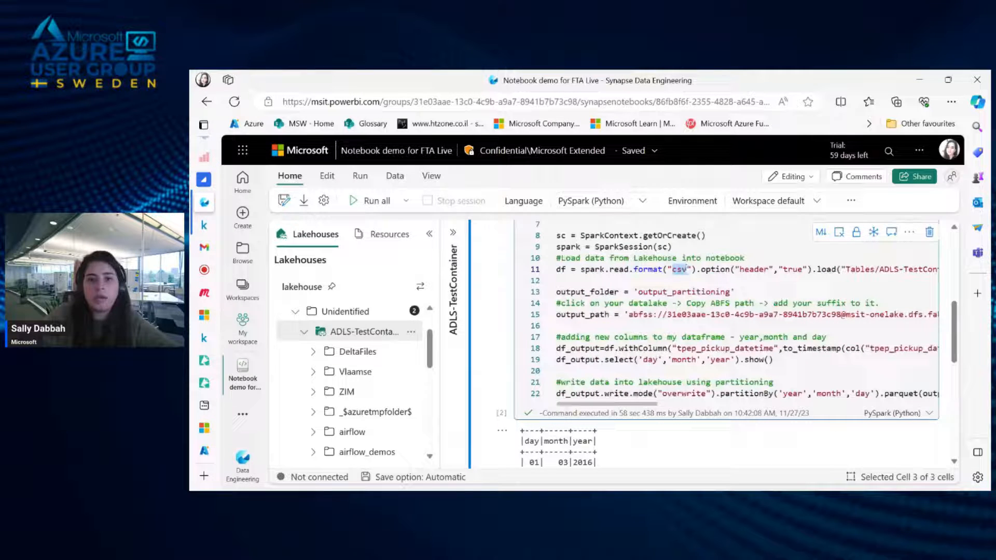
double_click(560, 270)
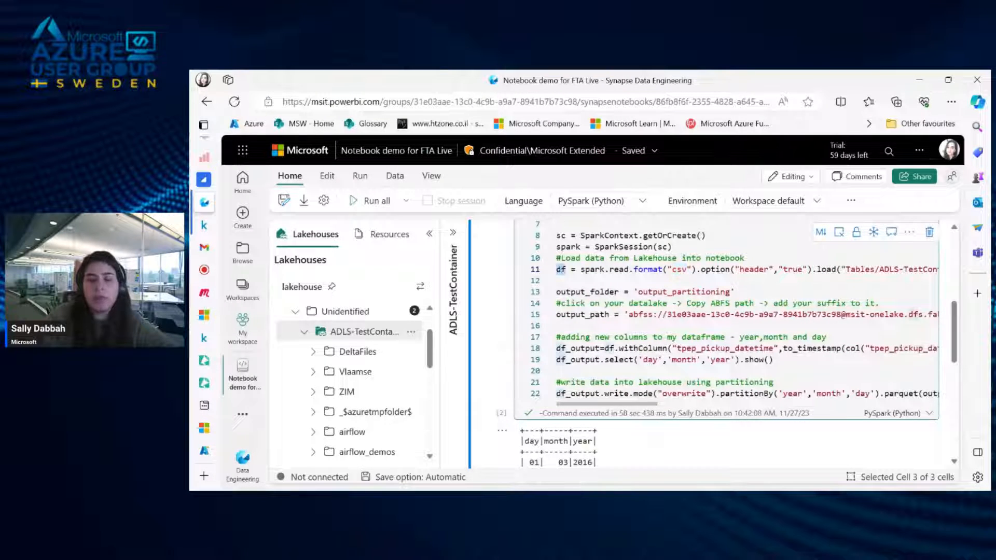
- Examine the output_folder and output_path definitions, including the {output_folder} suffix on the ABFS path, and check the options of the taxi metadata folder
double_click(587, 292)
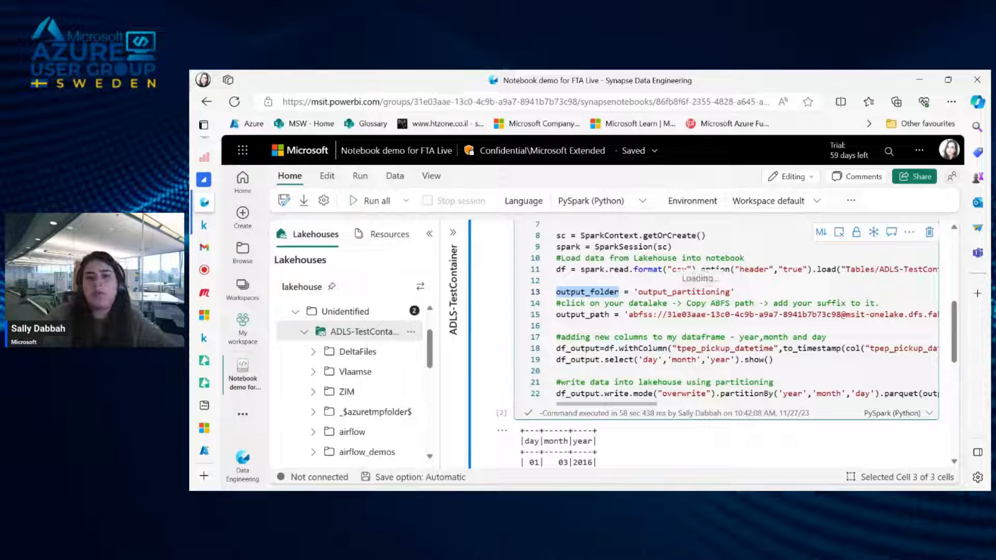
scroll(589, 298, "down", 1)
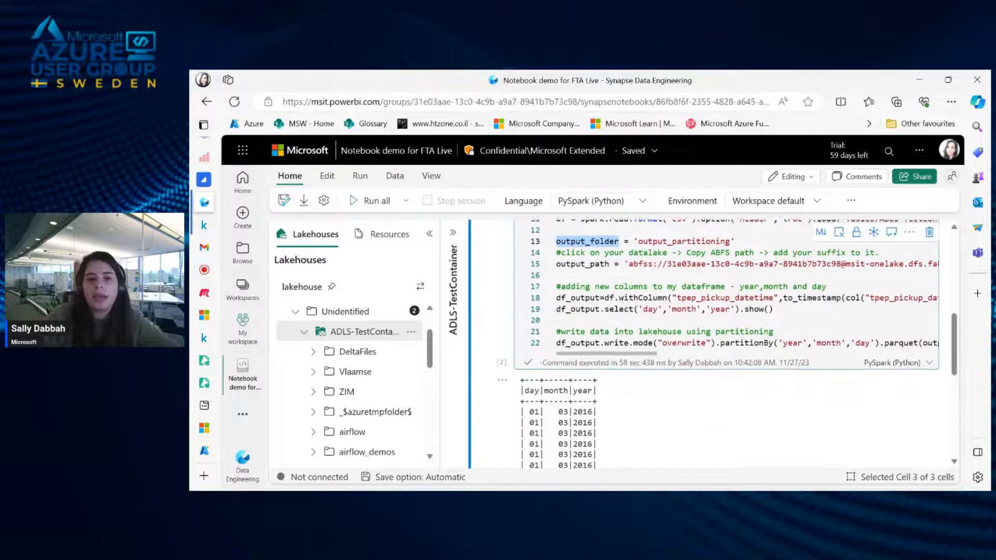
double_click(589, 263)
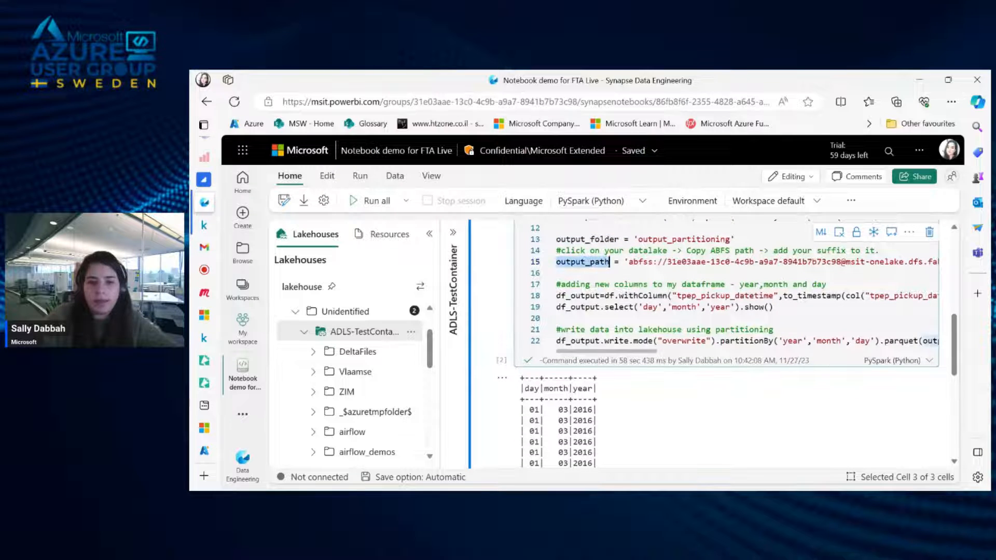
scroll(410, 363, "down", 10)
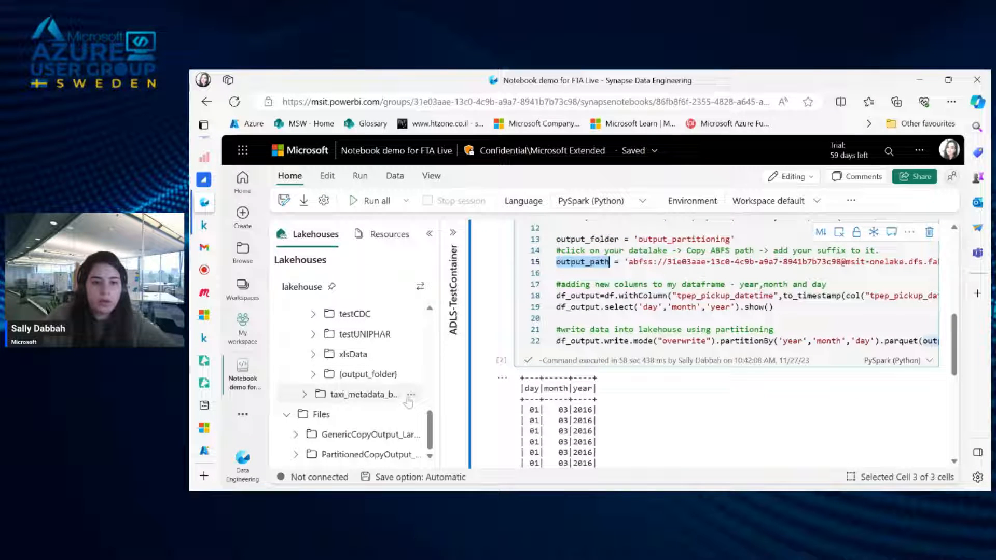
left_click(410, 396)
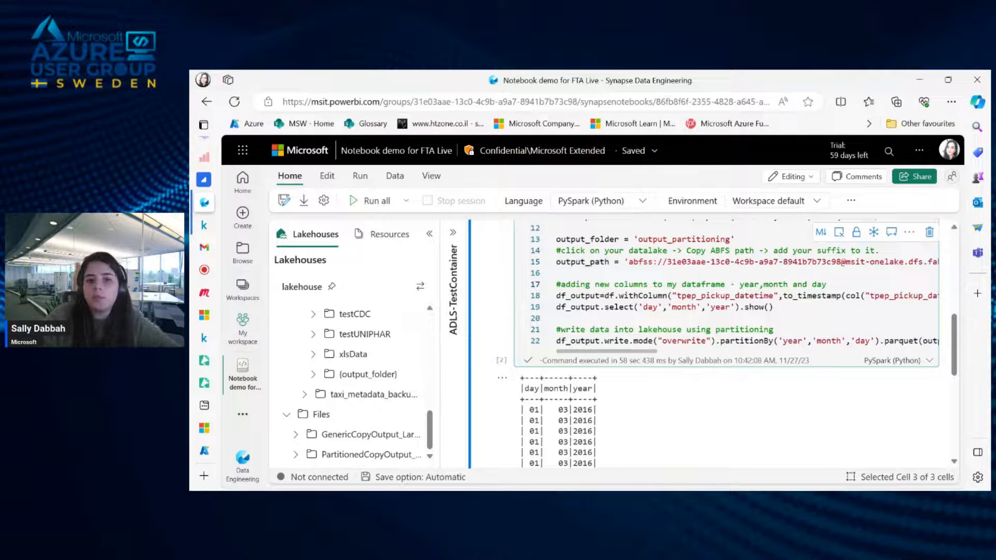
scroll(734, 284, "right", 10)
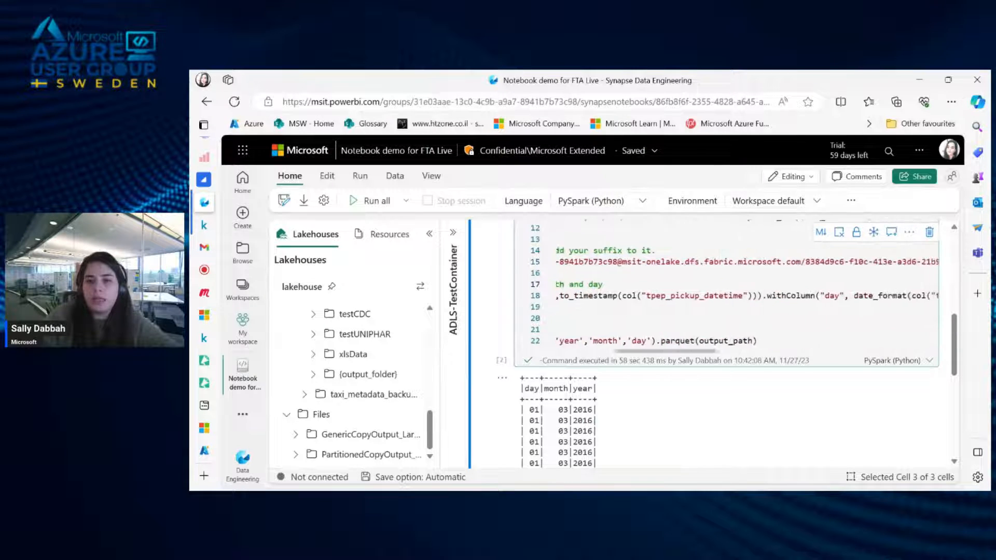
scroll(734, 284, "right", 2)
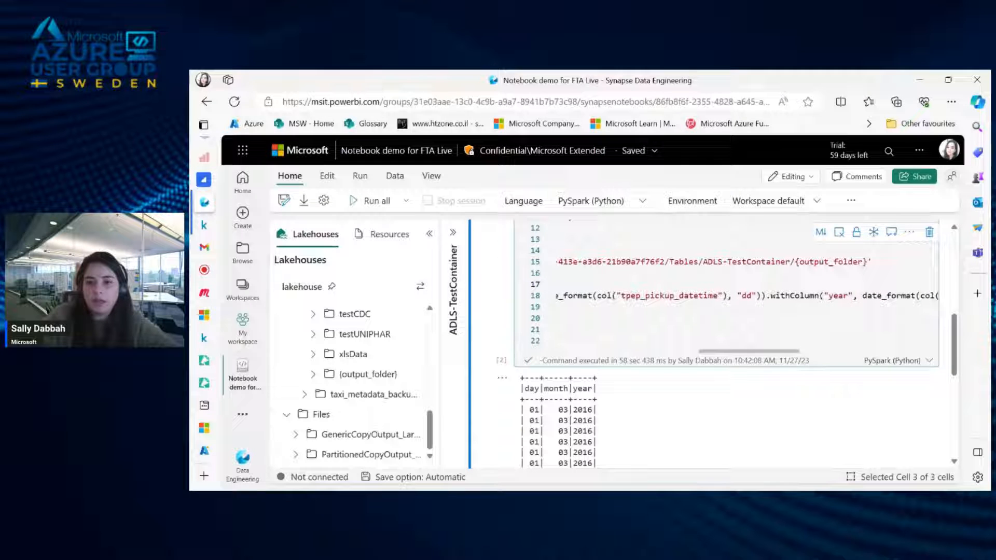
left_click_drag(800, 261, 863, 261)
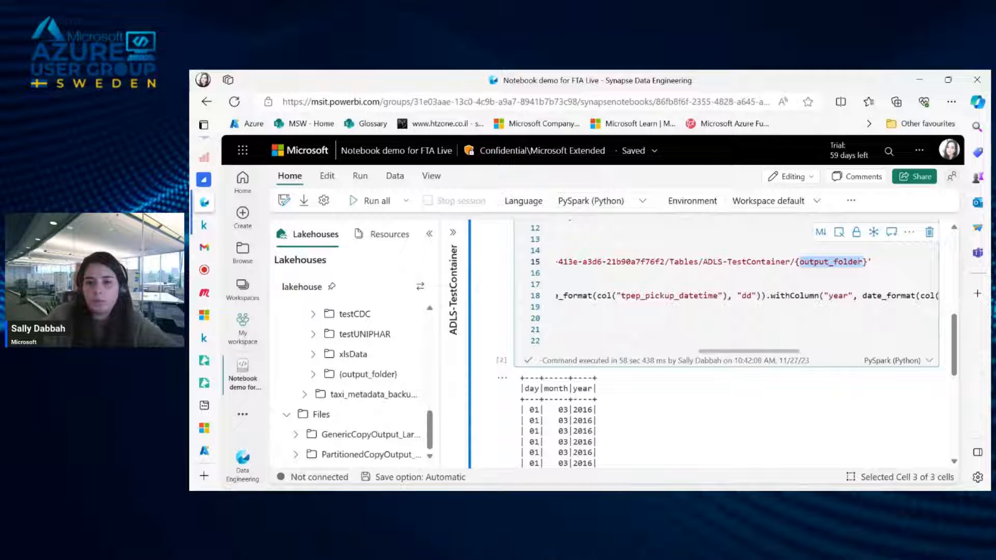
scroll(863, 262, "left", 12)
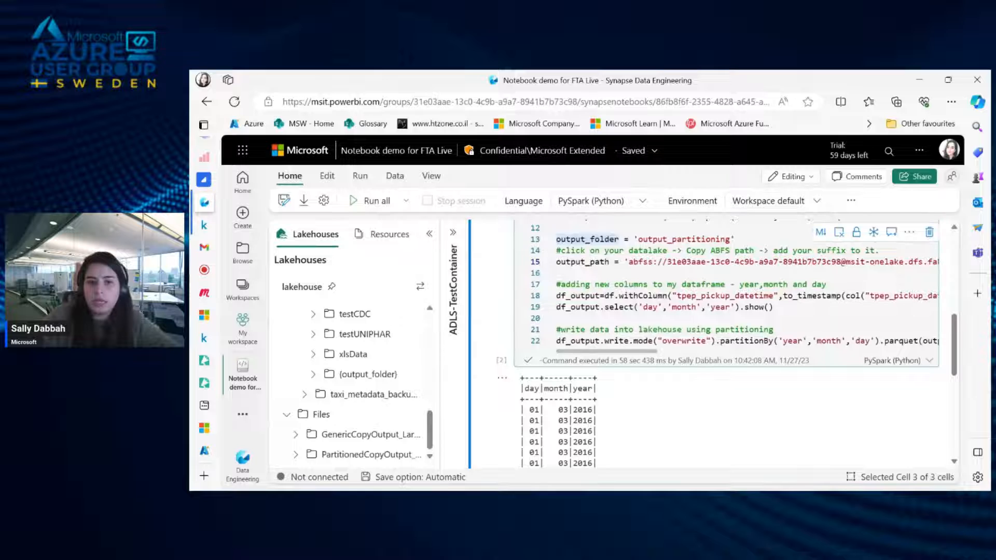
scroll(727, 344, "up", 1)
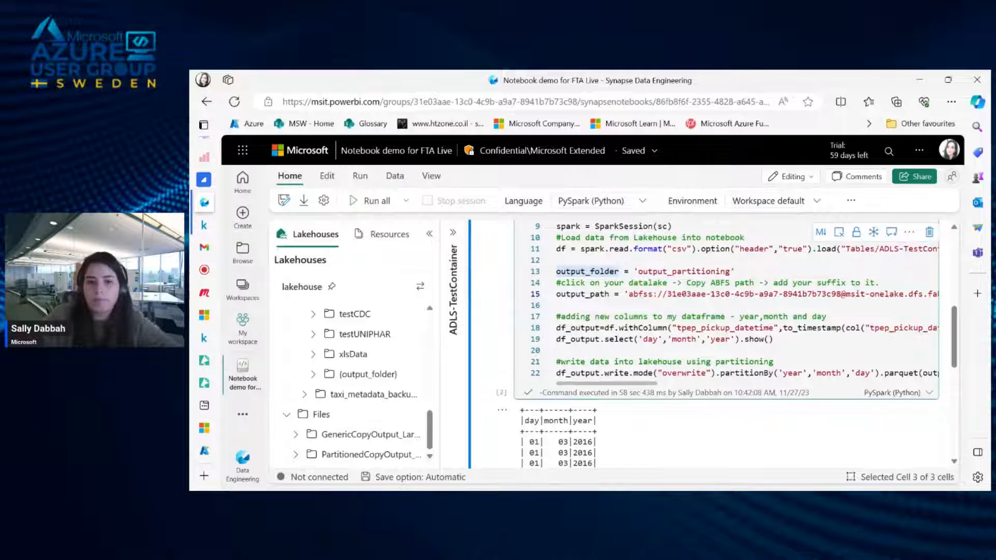
- Examine the withColumn chain that derives day, year and month from tpep_pickup_datetime using the dd, yyyy and MM date formats
scroll(727, 344, "down", 1)
left_click(614, 286)
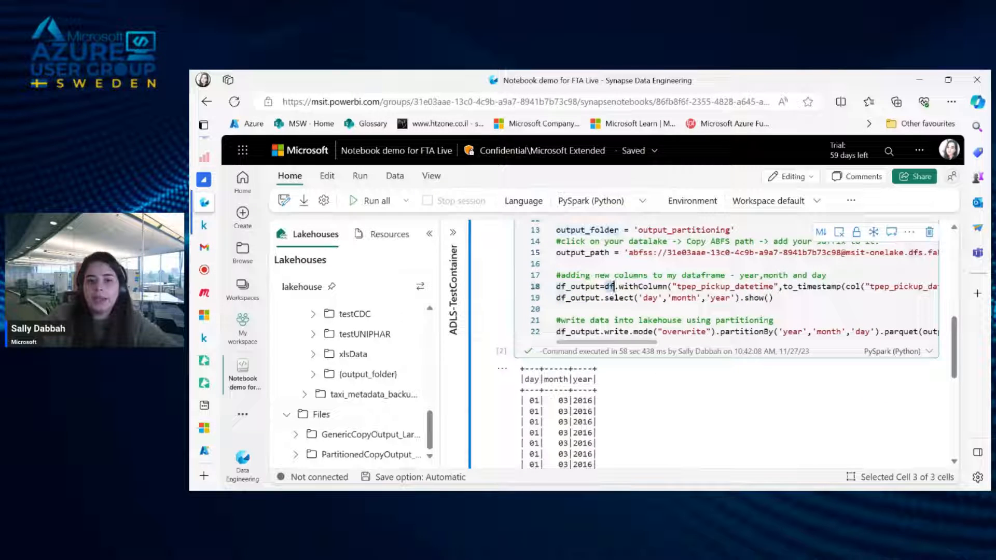
left_click_drag(618, 286, 668, 286)
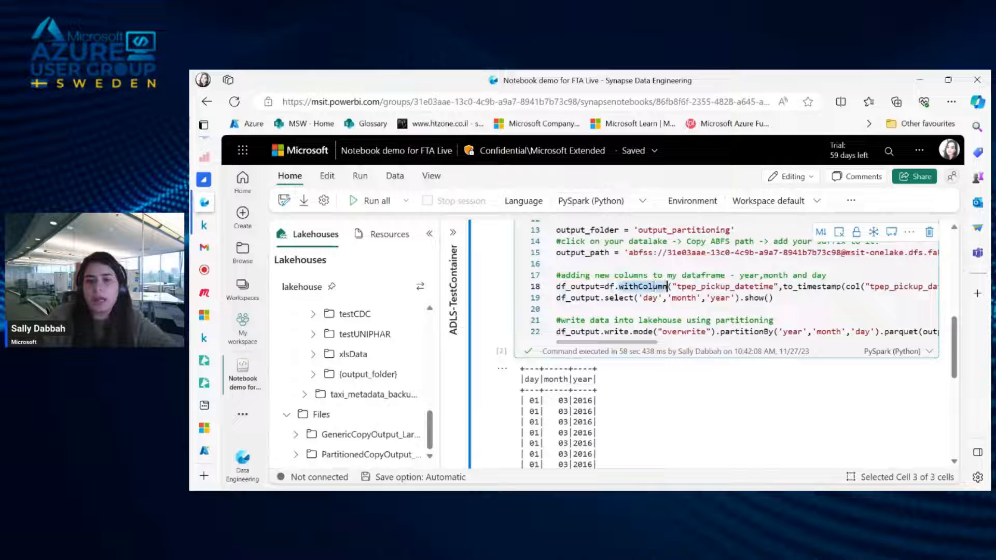
scroll(668, 287, "right", 7)
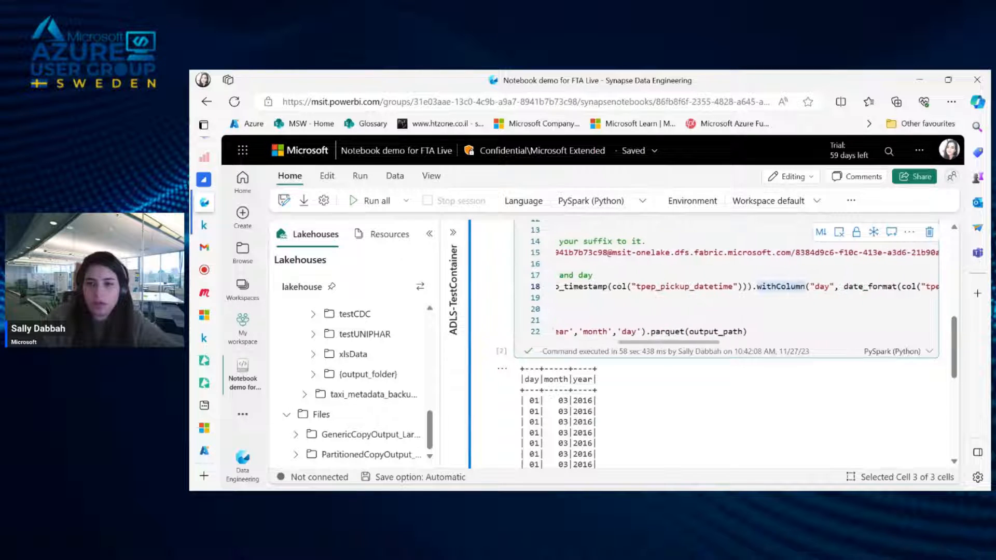
scroll(744, 286, "right", 1)
double_click(655, 287)
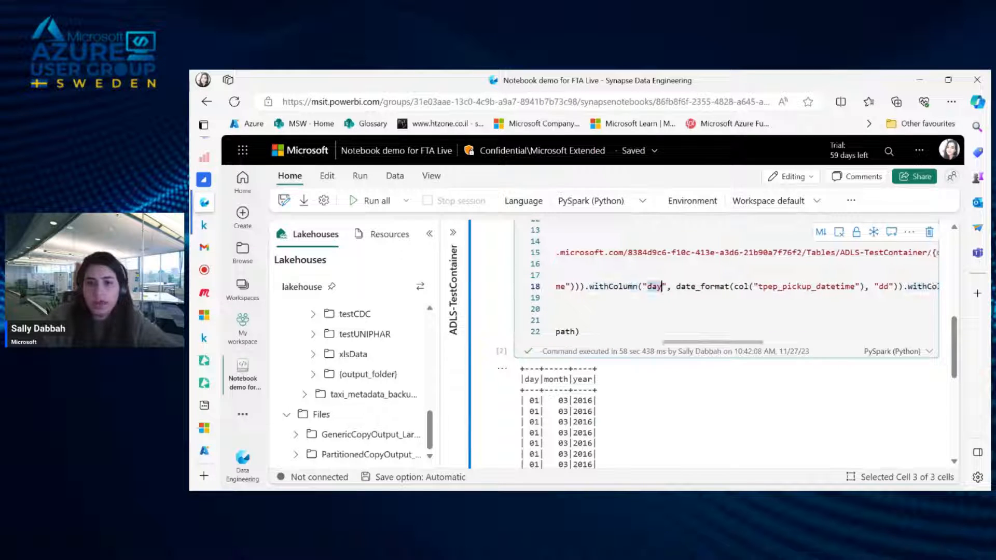
double_click(687, 287)
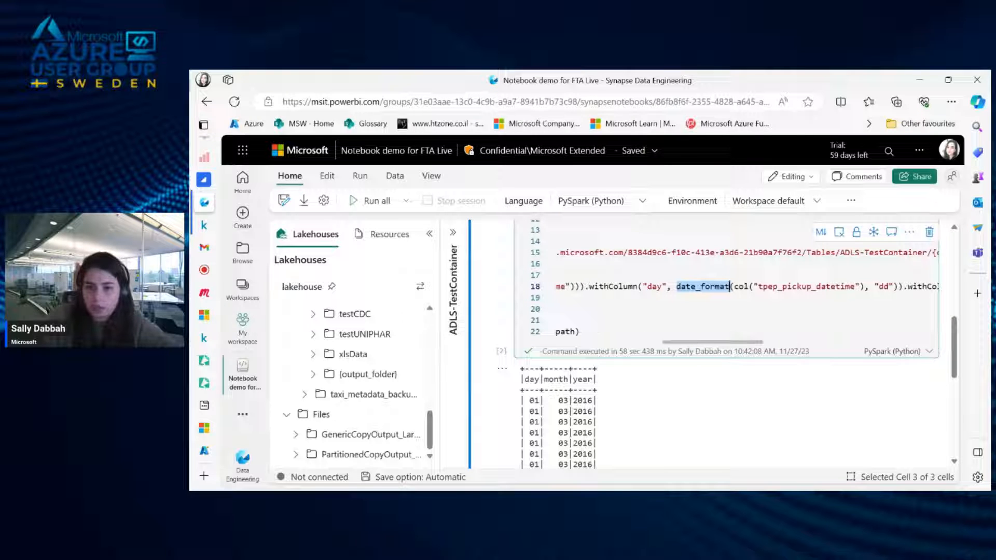
double_click(885, 286)
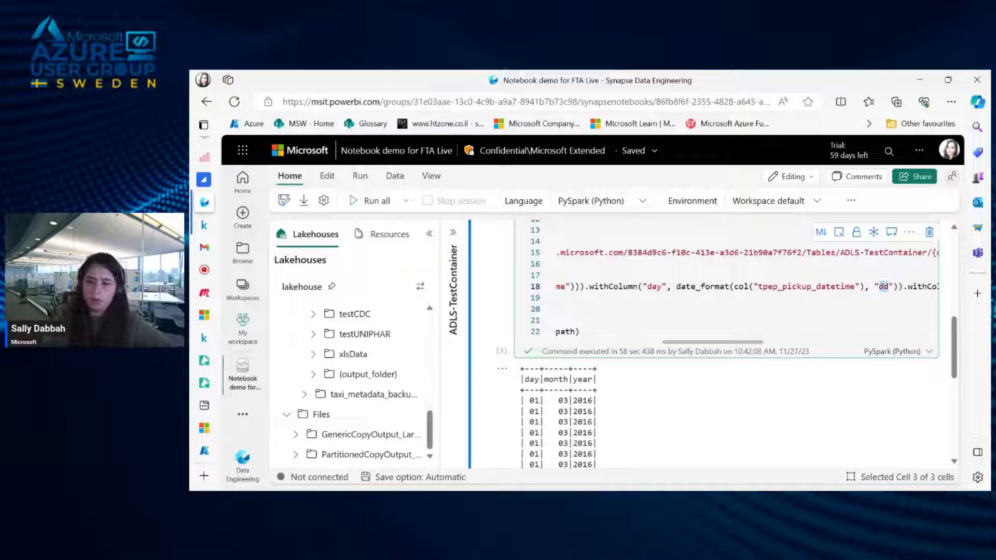
scroll(888, 287, "right", 6)
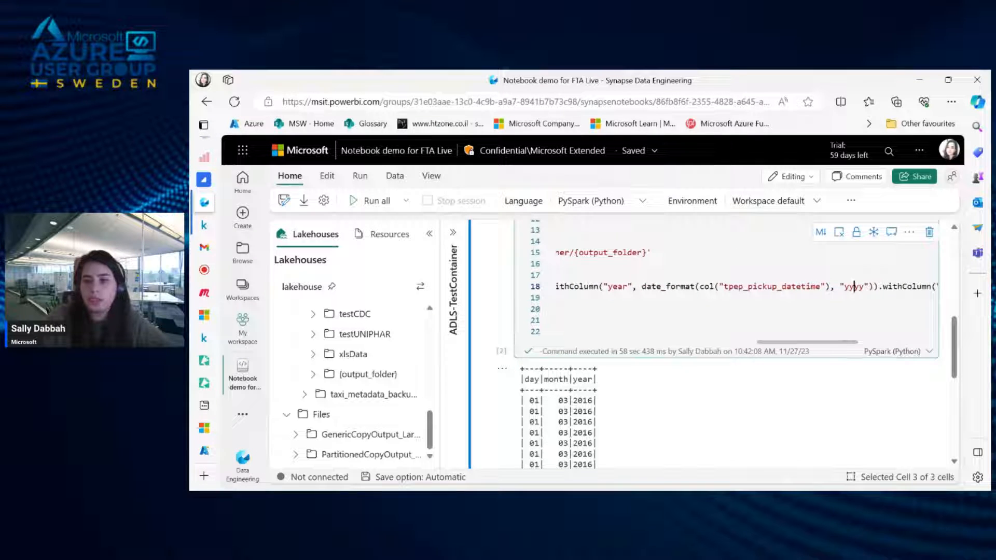
double_click(854, 287)
scroll(726, 286, "right", 6)
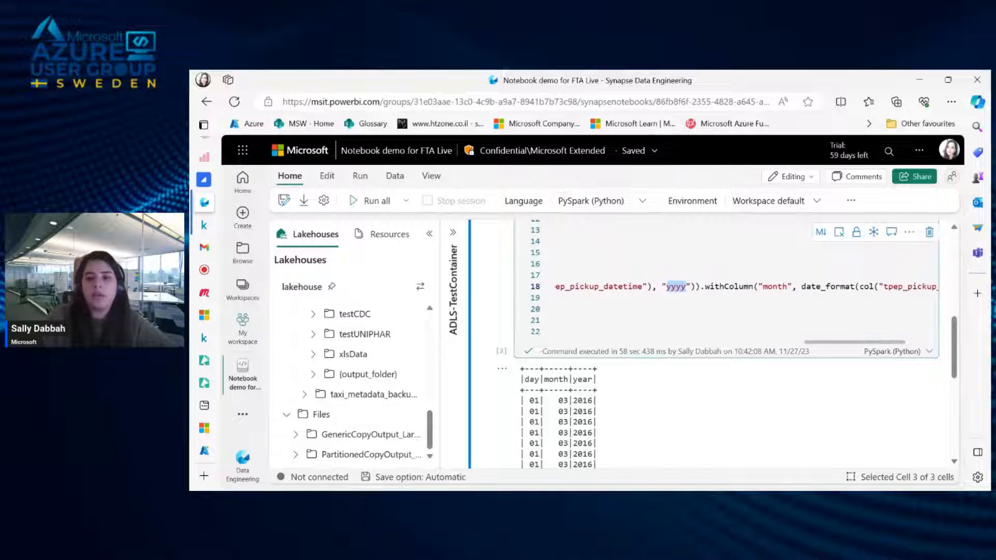
triple_click(894, 287)
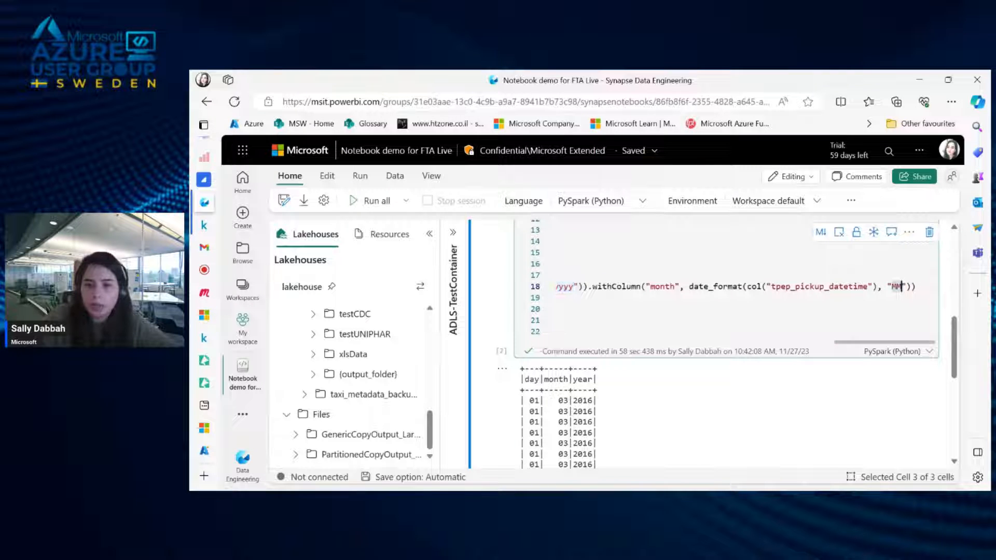
scroll(895, 286, "left", 8)
scroll(727, 286, "left", 5)
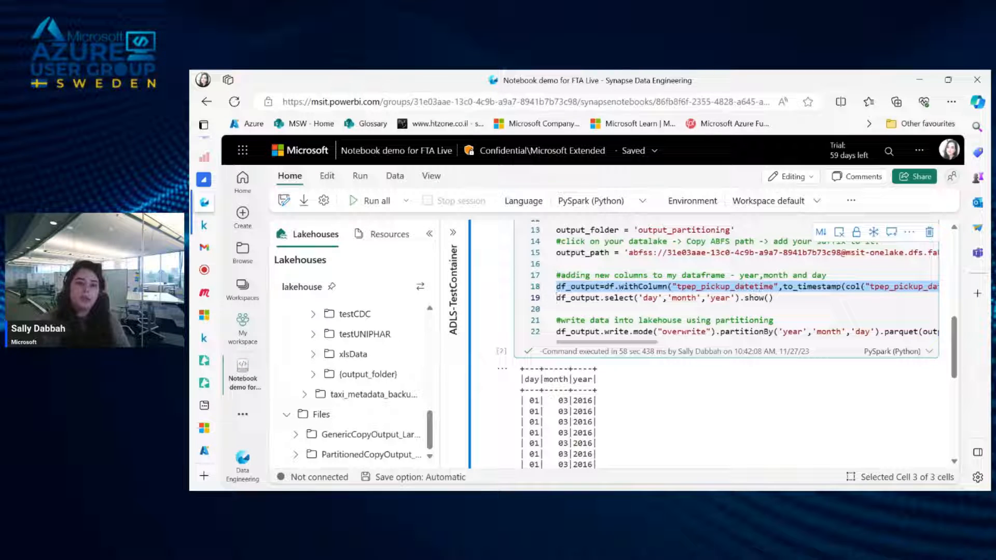
- Compare the statement that selects and shows day, month and year with the rows in the cell's output
triple_click(665, 298)
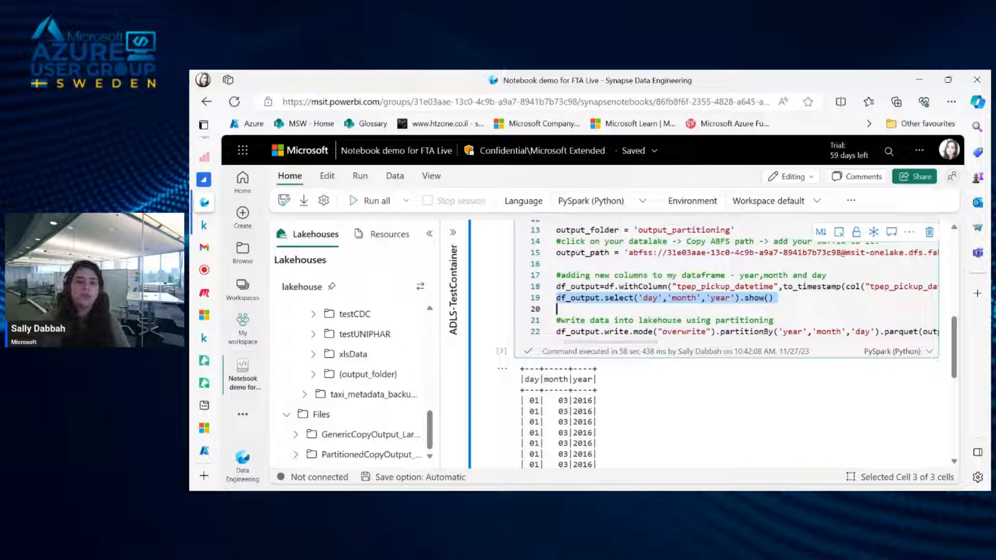
scroll(727, 337, "down", 2)
scroll(726, 337, "up", 1)
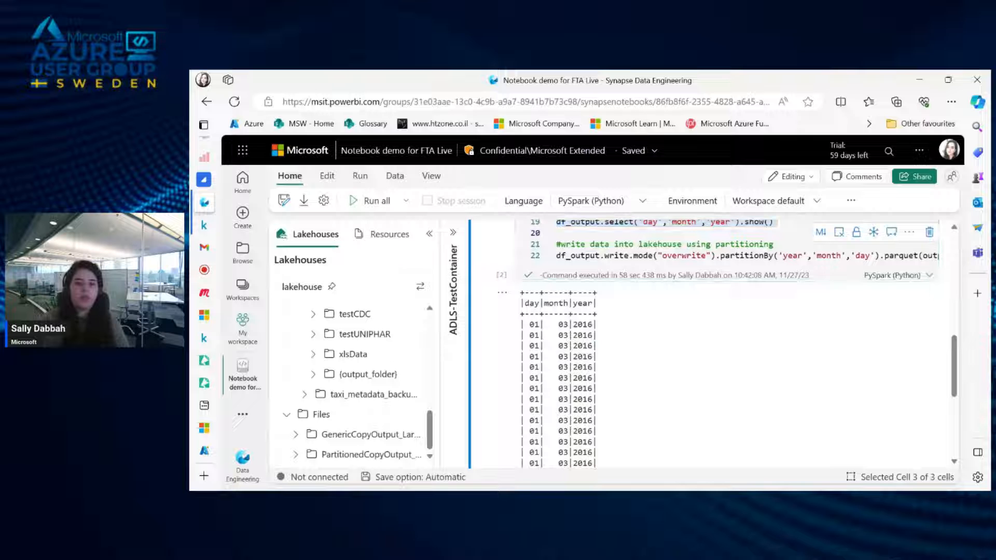
left_click_drag(529, 346, 617, 353)
scroll(617, 352, "up", 1)
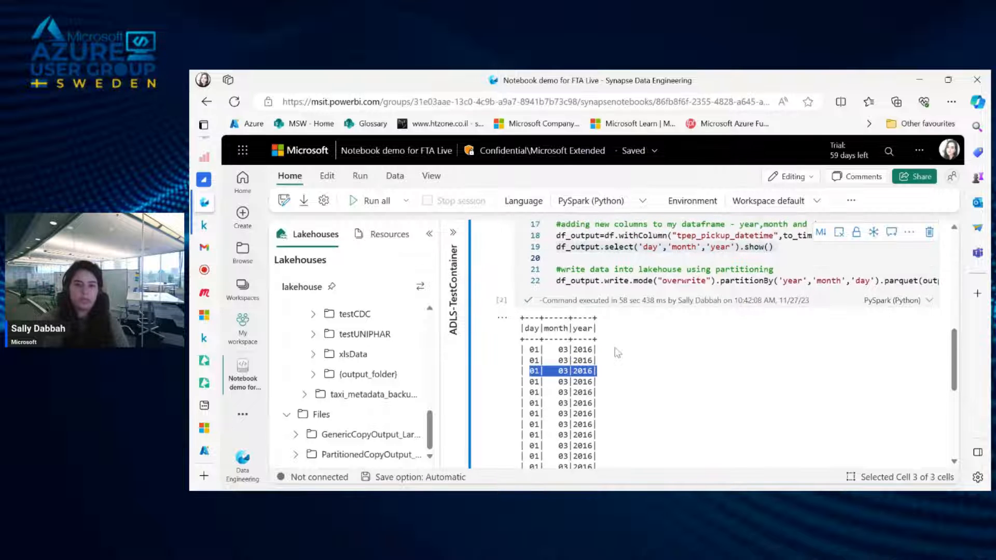
- Examine the write statement's overwrite mode, its partitioning by year, month and day, and its Parquet output path
scroll(645, 324, "up", 3)
double_click(644, 355)
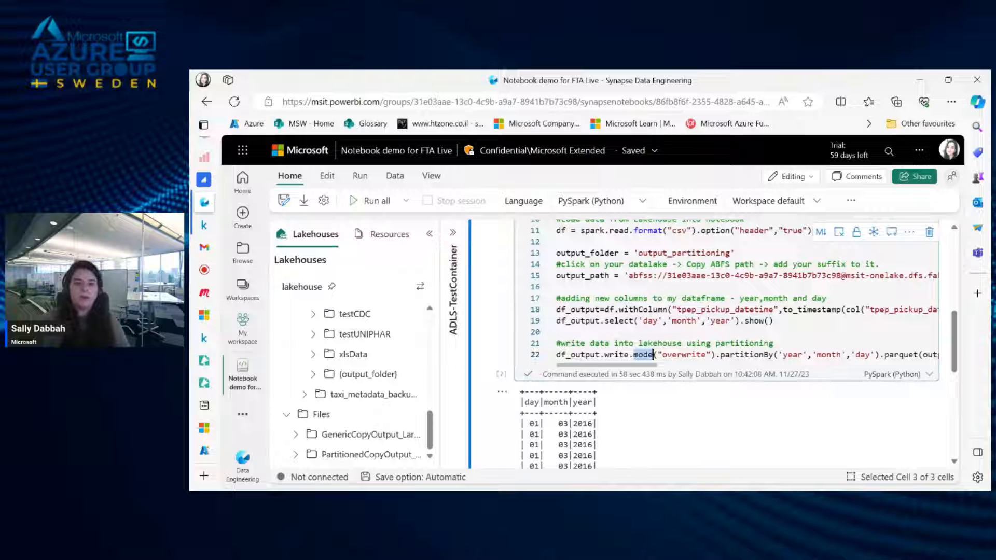
double_click(740, 355)
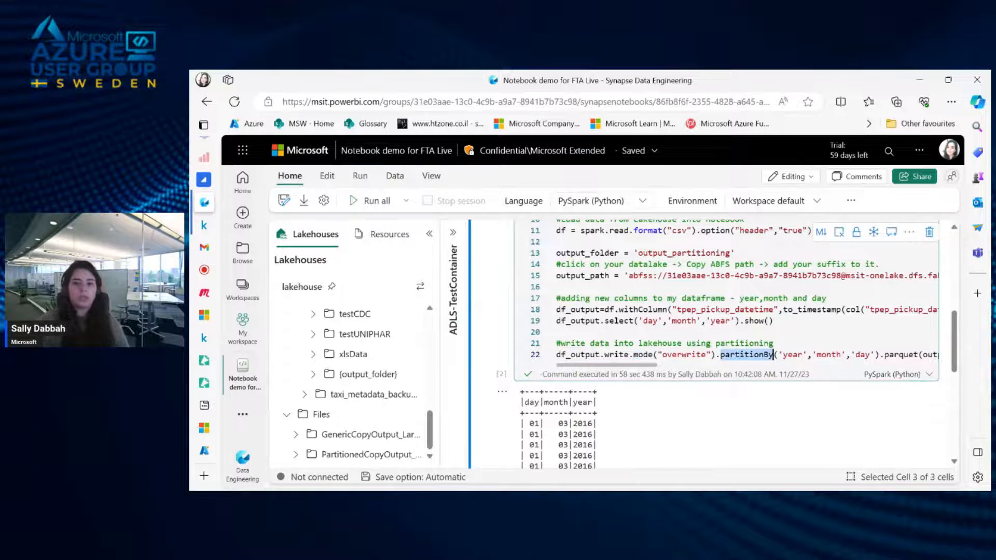
scroll(748, 355, "right", 2)
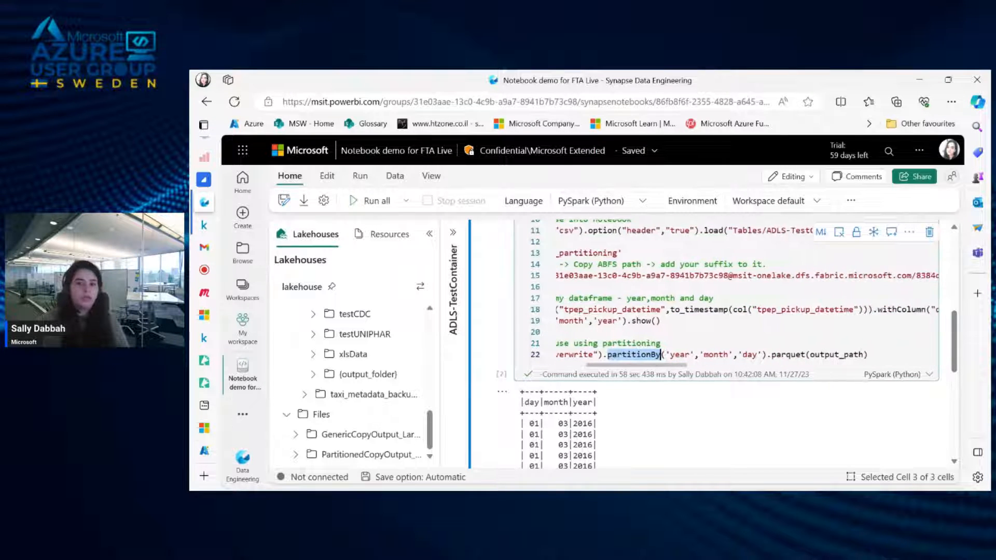
- Run all cells of the notebook, including the one that writes the taxi data partitioned by year, month and day
scroll(747, 355, "left", 2)
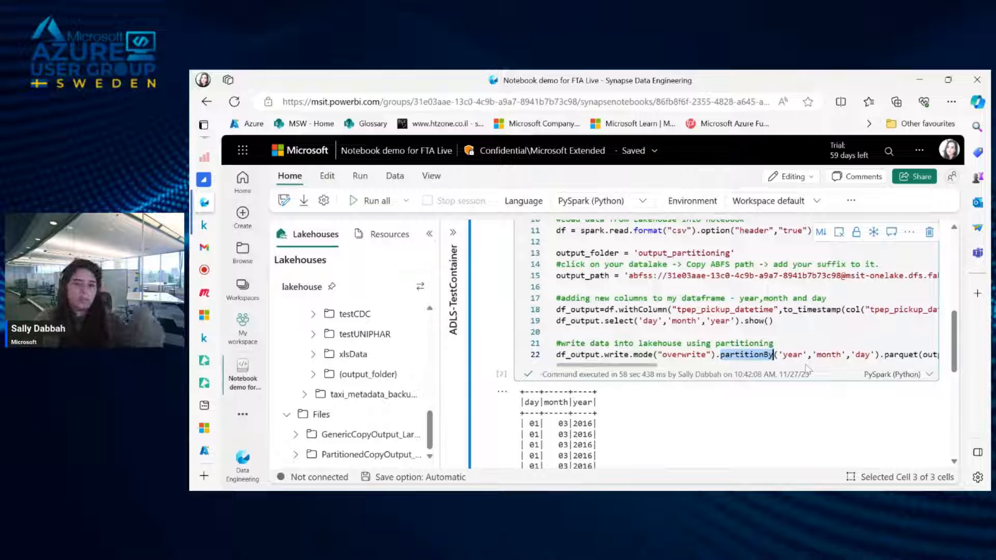
scroll(806, 365, "up", 3)
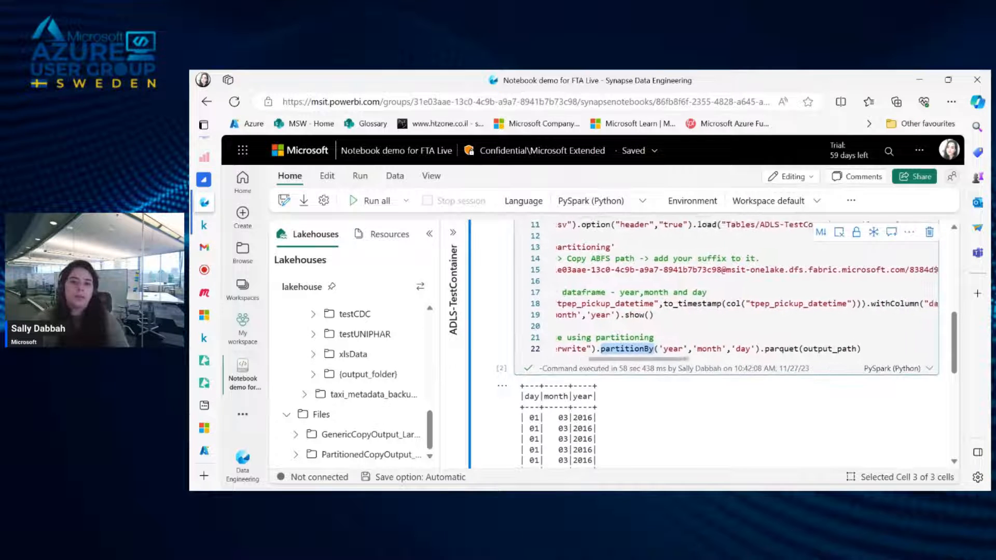
scroll(727, 342, "up", 4)
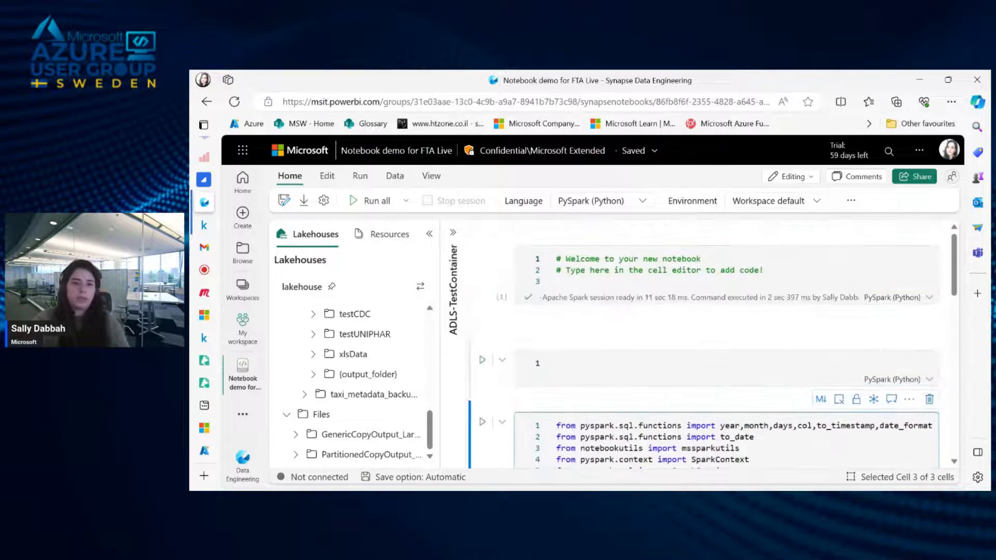
scroll(726, 343, "down", 5)
left_click(358, 201)
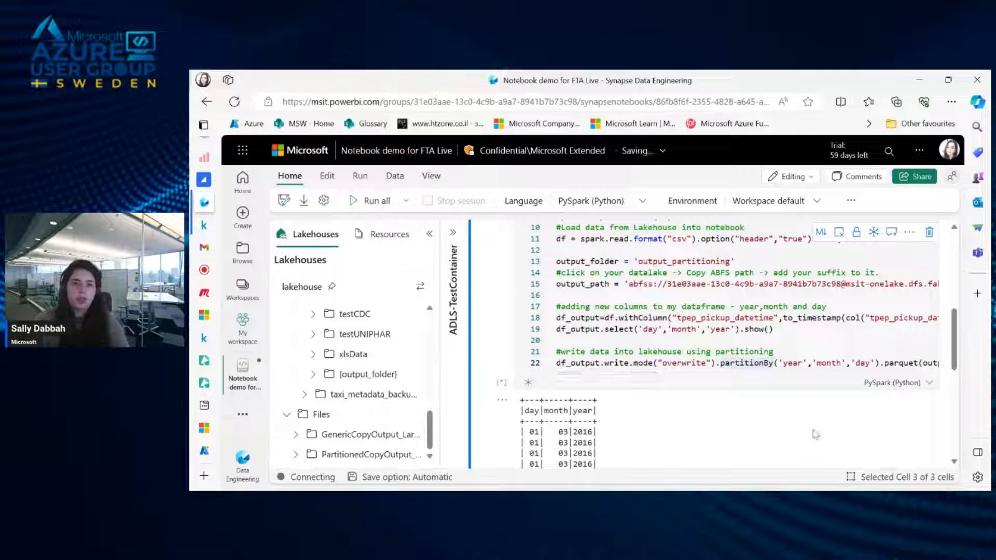
- Follow the run from the first cell through the partitioning cell and examine its day, month and year output
scroll(815, 433, "up", 10)
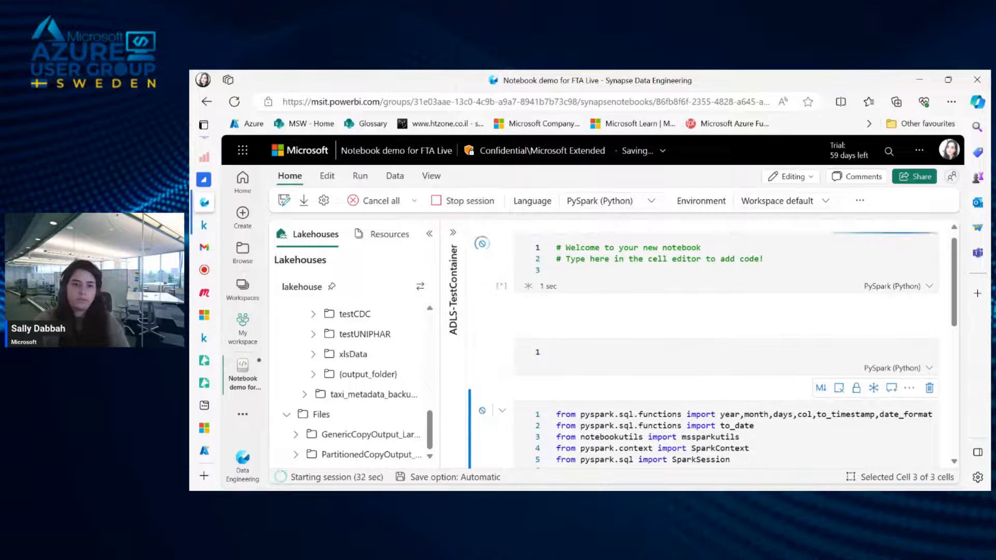
mouse_move(581, 318)
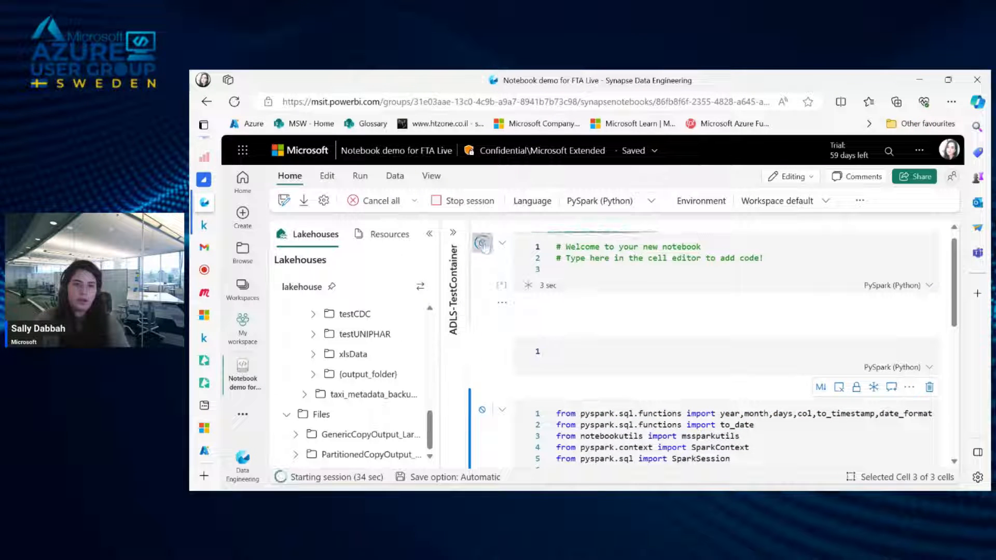
scroll(679, 319, "down", 8)
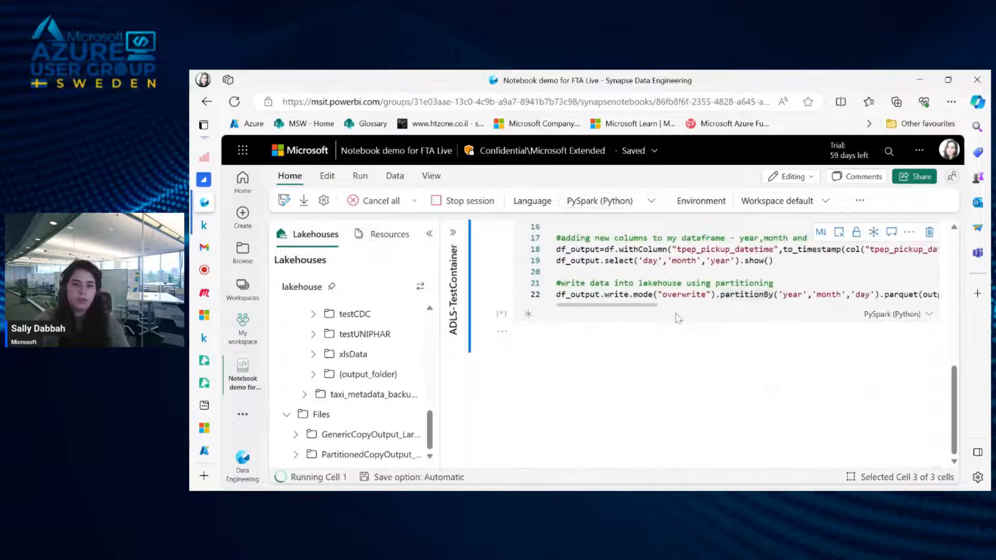
scroll(726, 337, "up", 2)
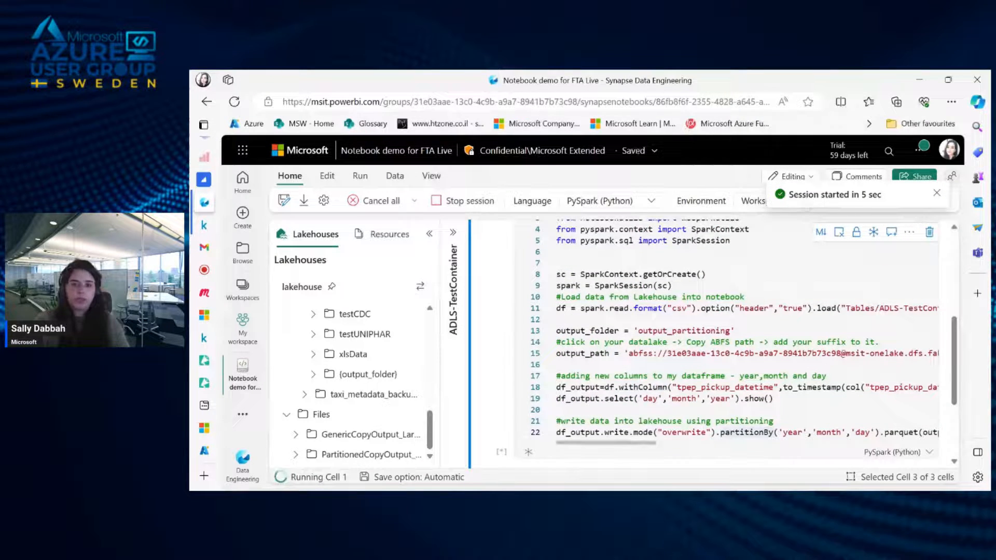
scroll(712, 291, "up", 4)
scroll(712, 290, "down", 3)
scroll(648, 281, "up", 1)
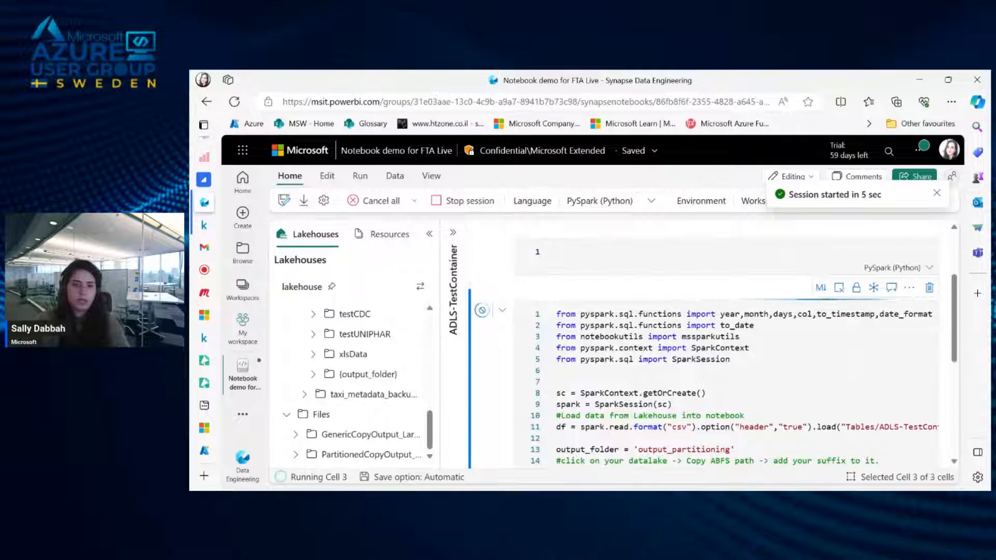
scroll(647, 285, "down", 3)
scroll(648, 290, "down", 1)
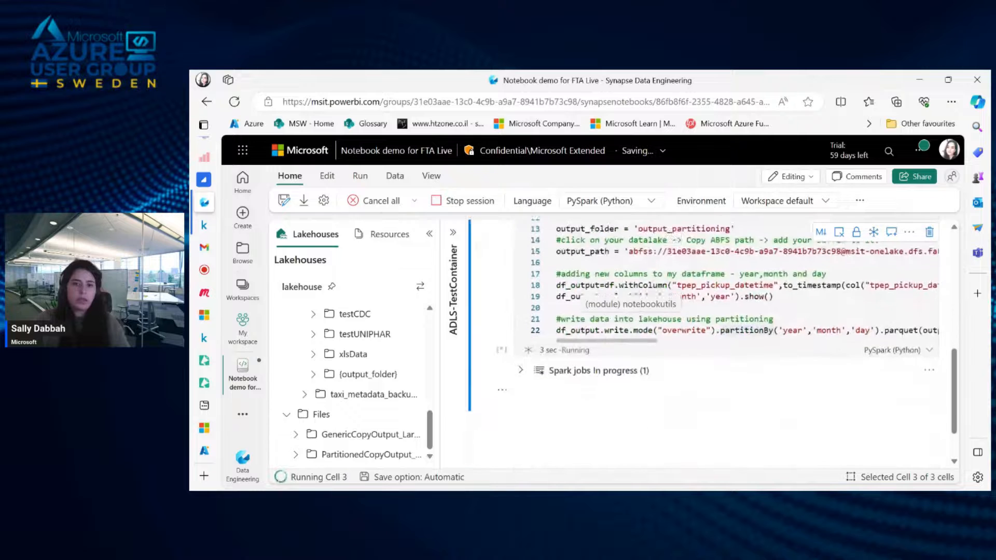
scroll(648, 290, "down", 5)
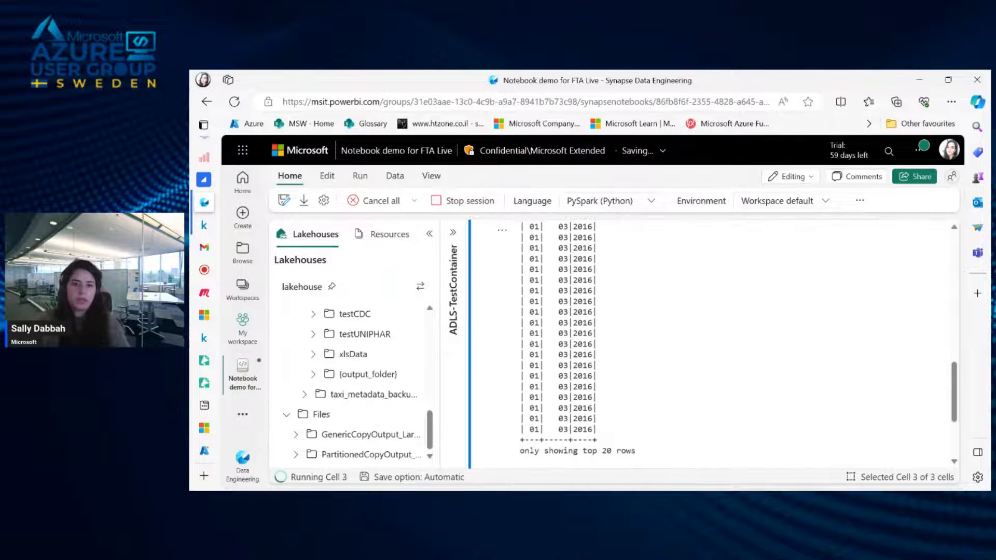
scroll(647, 291, "down", 2)
scroll(727, 343, "up", 6)
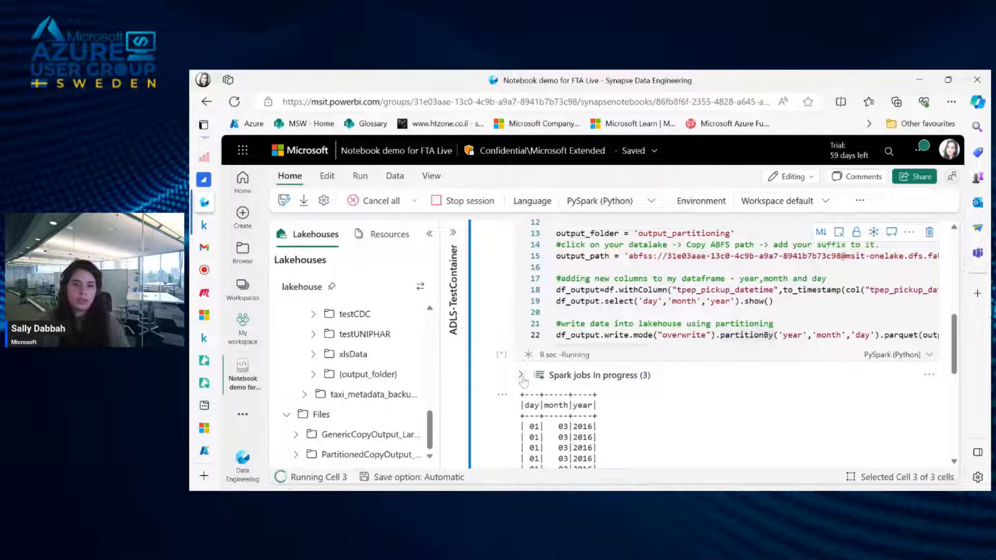
- Expand the Spark jobs of the partitioning cell and compare the parquet job with the parquet call in the write statement
left_click(520, 375)
scroll(664, 411, "down", 1)
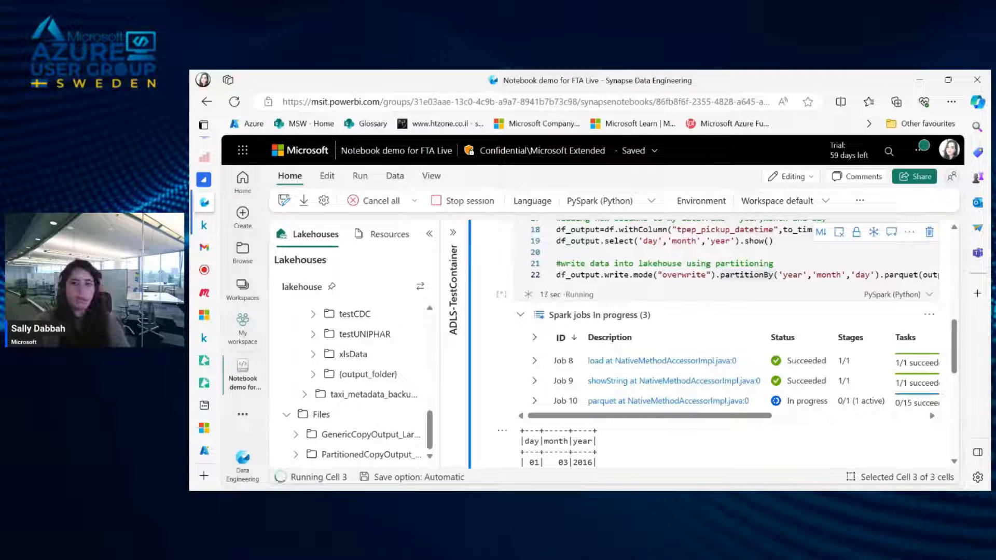
scroll(682, 252, "right", 3)
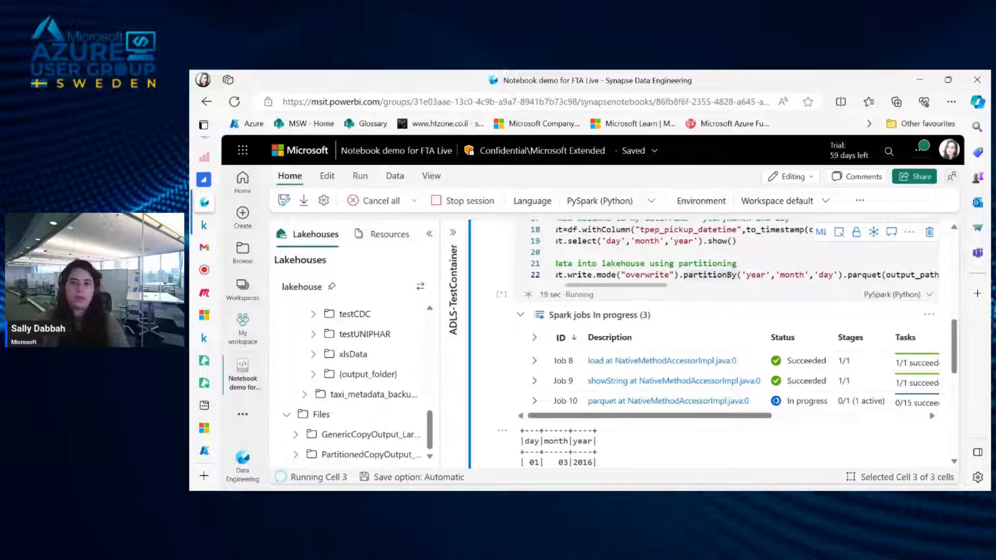
double_click(854, 275)
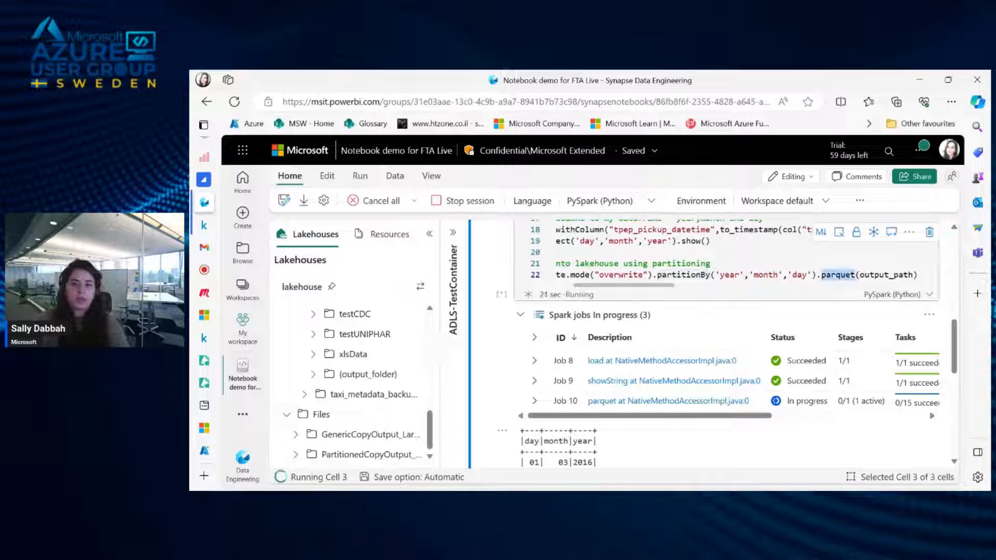
scroll(726, 252, "left", 3)
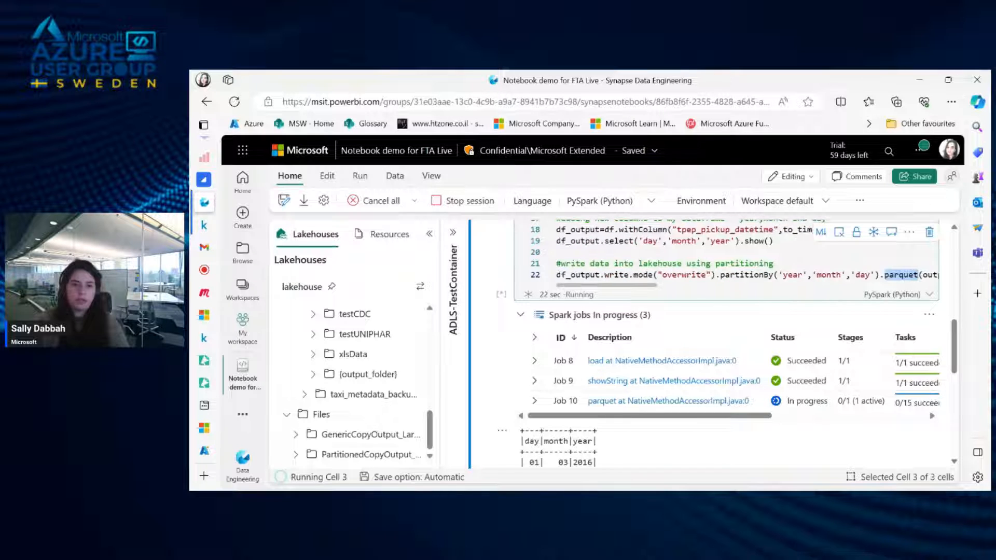
- Expand the {output_folder} folder in the lakehouse and check the progress of the cell's Spark jobs
left_click(313, 375)
scroll(632, 418, "down", 4)
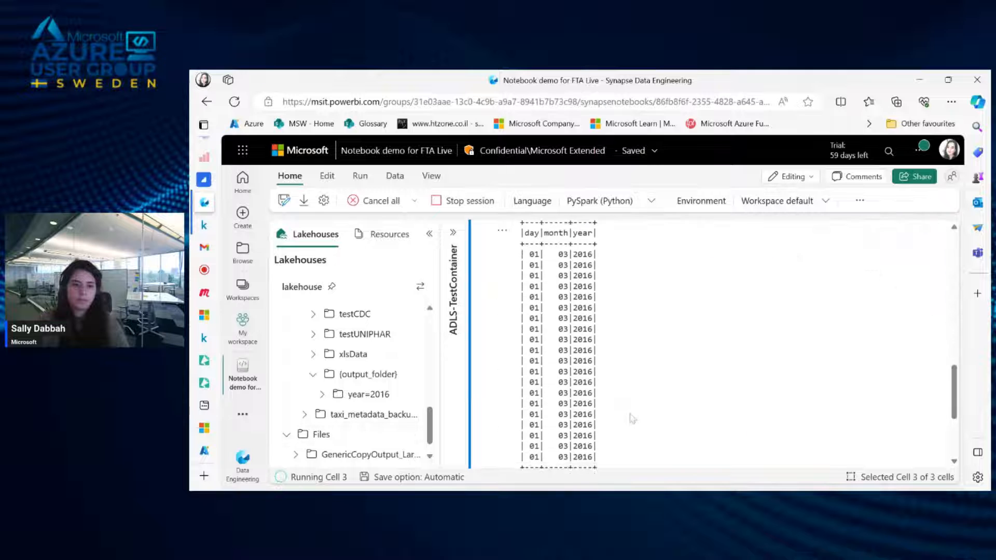
scroll(632, 419, "up", 3)
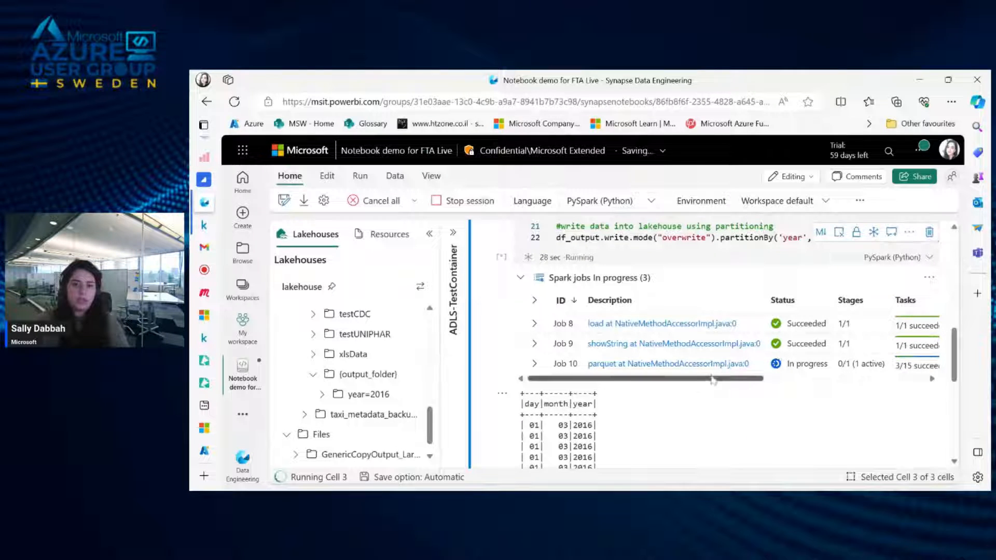
scroll(714, 380, "down", 2)
scroll(714, 381, "up", 2)
scroll(638, 402, "down", 3)
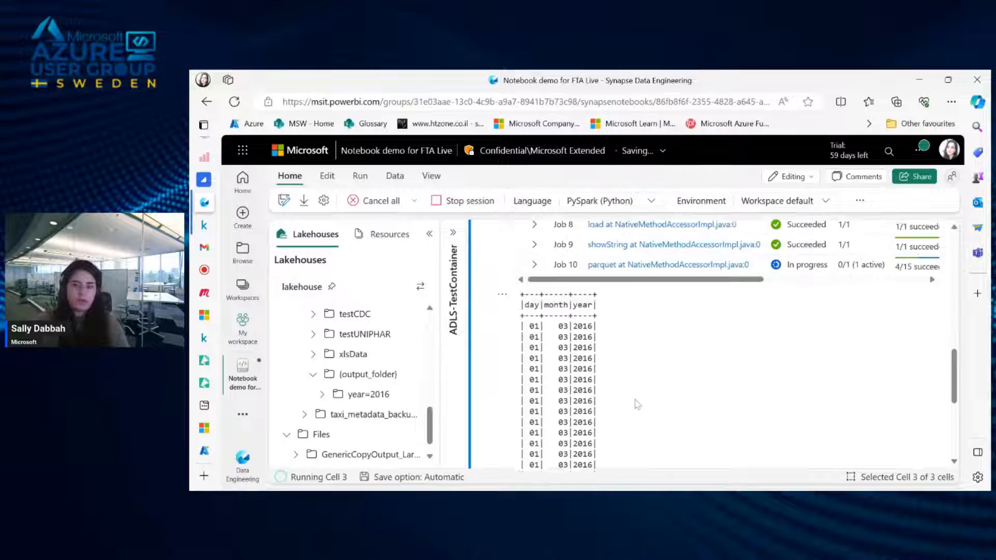
scroll(628, 402, "up", 3)
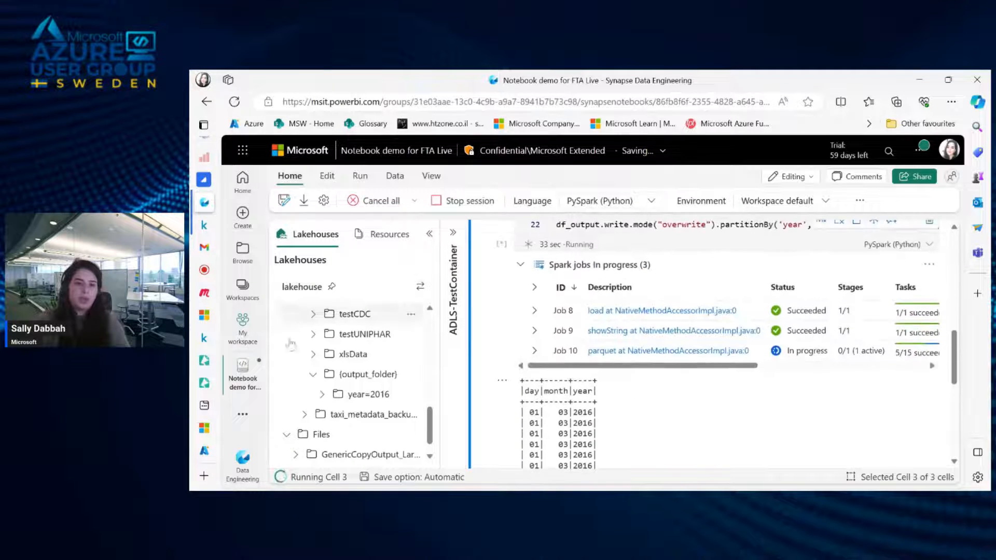
- Expand the partition hierarchy in {output_folder} through year=2016, month=03 and day=01
scroll(311, 357, "up", 1)
scroll(316, 356, "down", 2)
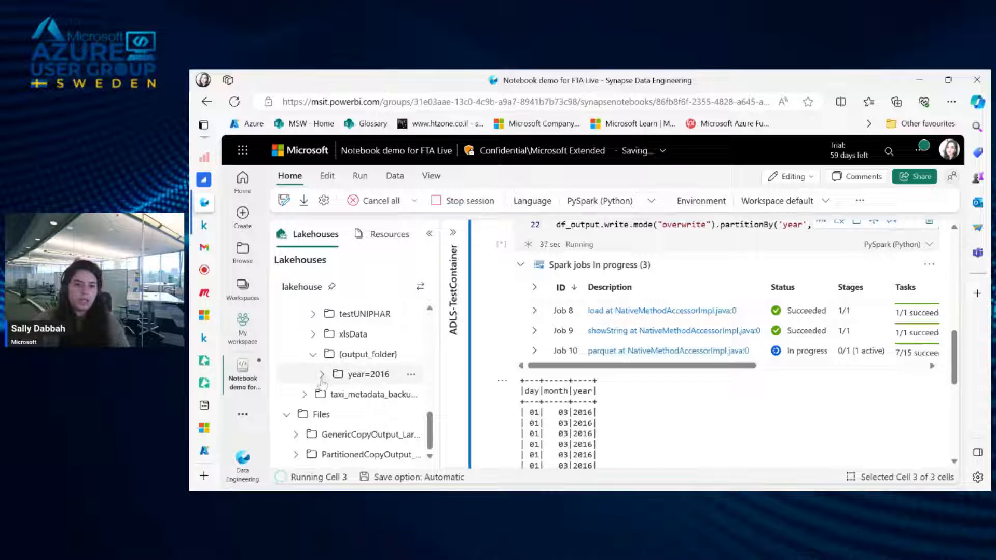
left_click(322, 374)
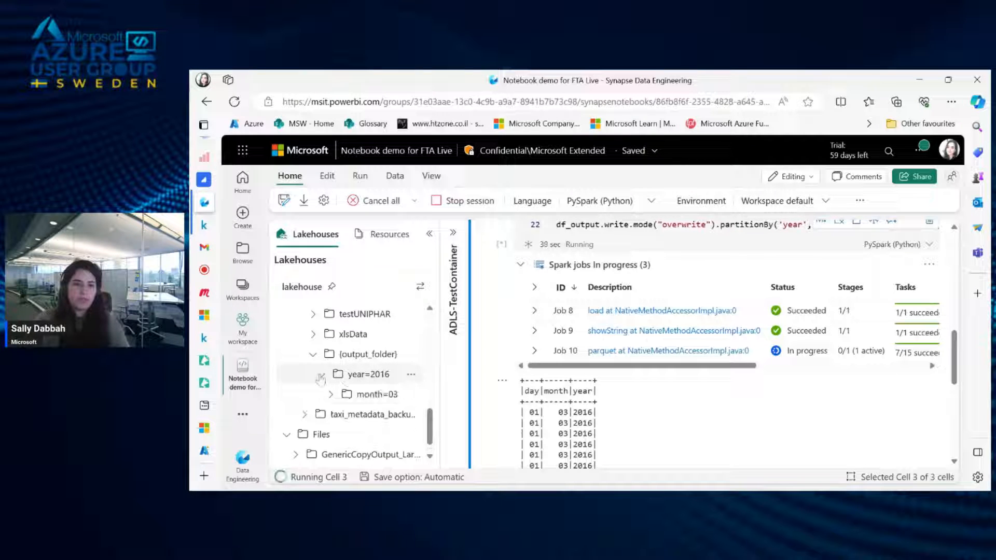
left_click(332, 396)
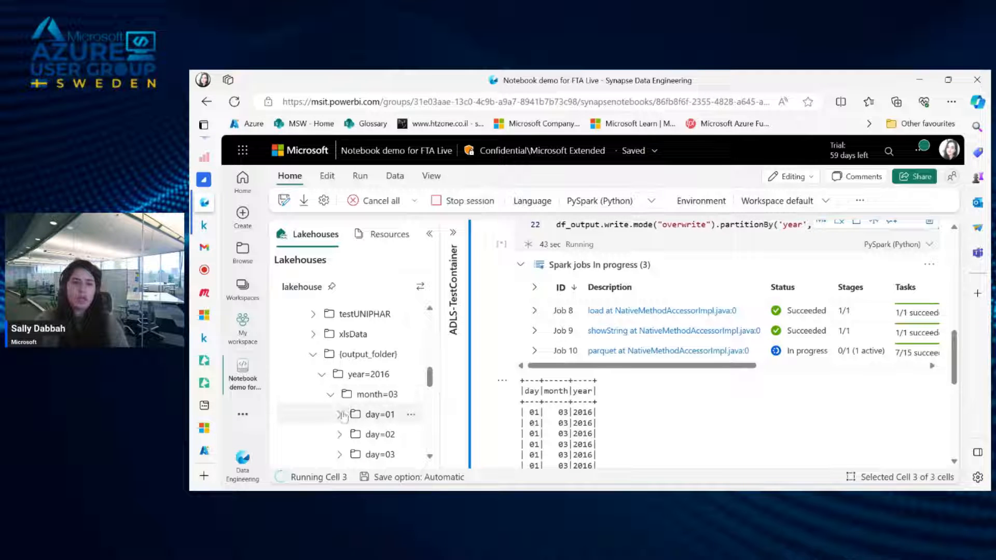
left_click(340, 415)
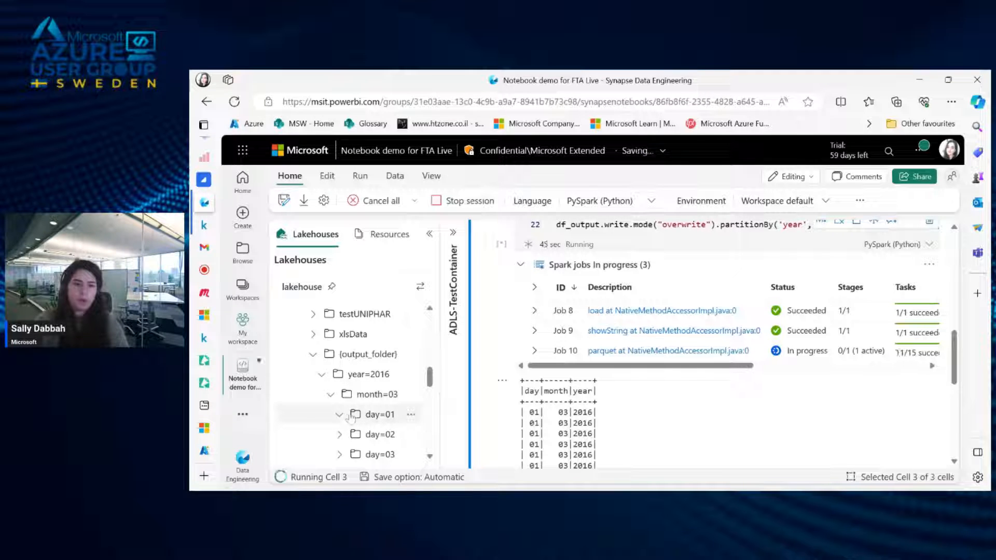
- Browse the day partitions under month=03, and return to the first cell of the notebook
scroll(382, 421, "down", 3)
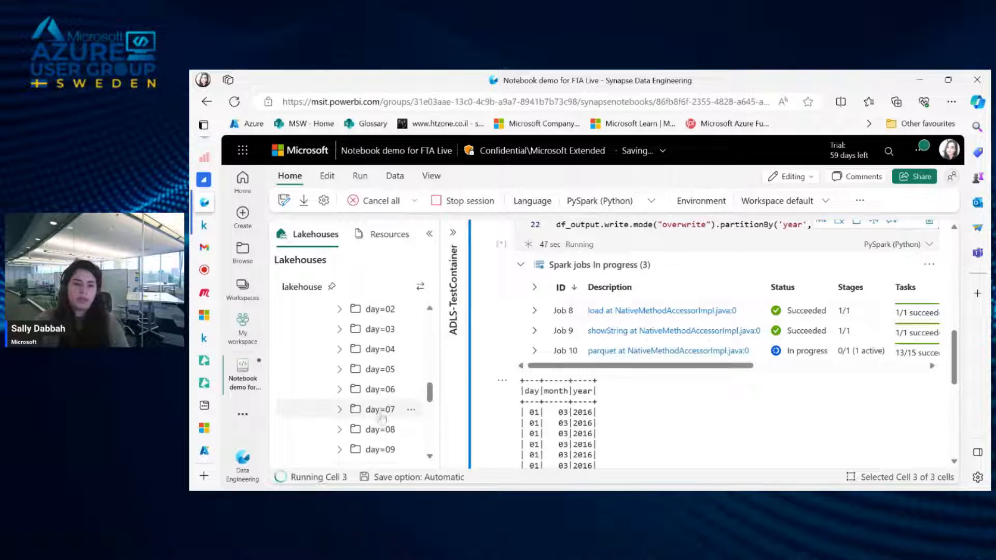
scroll(383, 421, "up", 2)
scroll(382, 418, "up", 2)
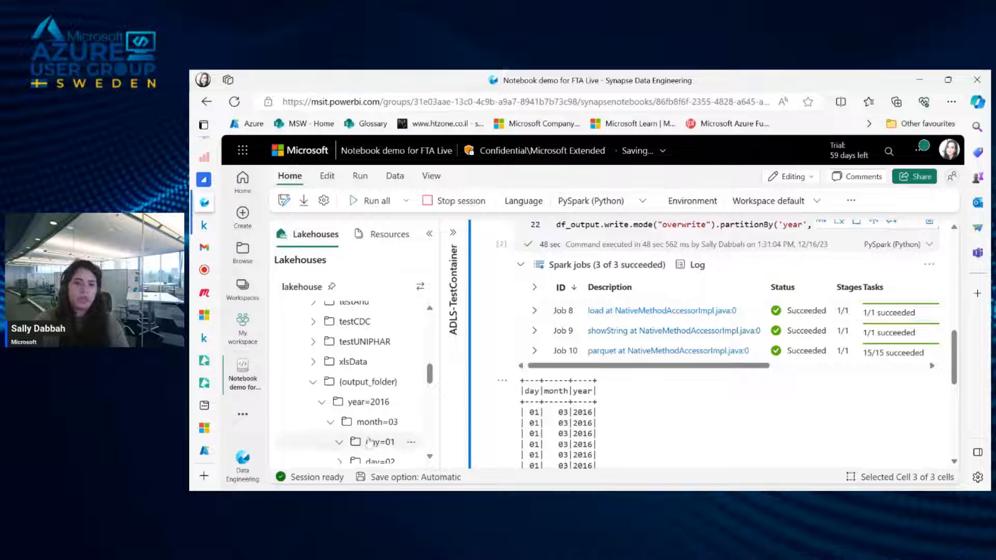
scroll(374, 441, "down", 8)
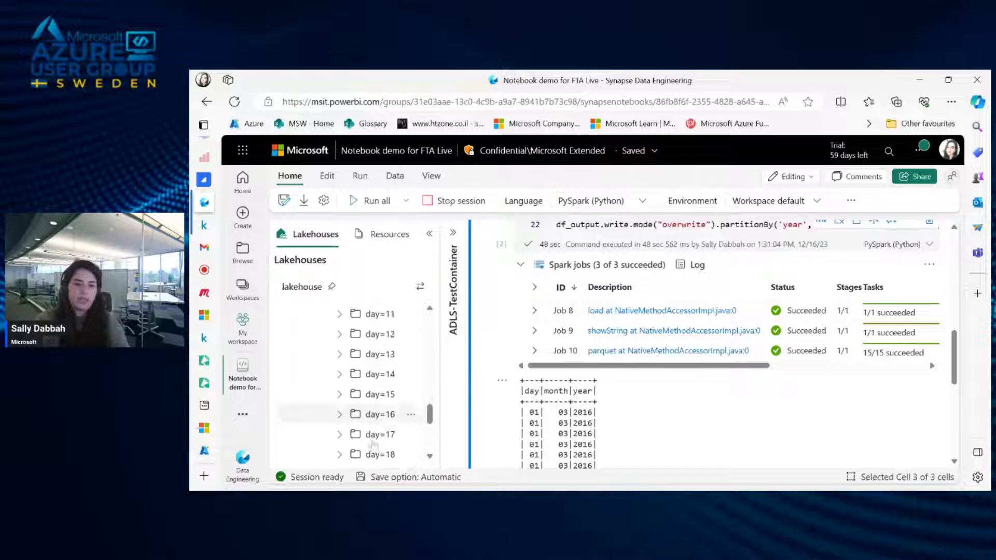
scroll(373, 441, "up", 10)
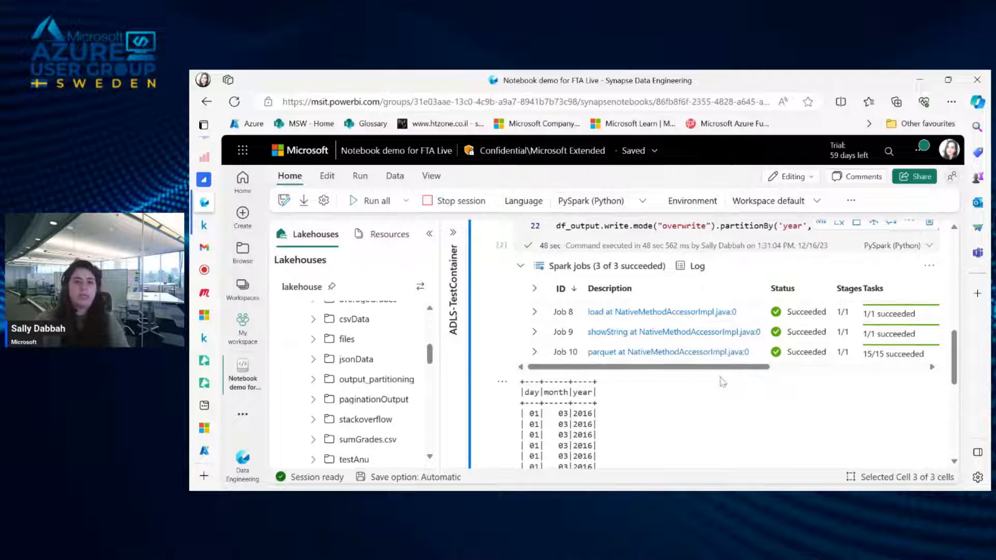
scroll(722, 381, "up", 4)
scroll(723, 381, "up", 4)
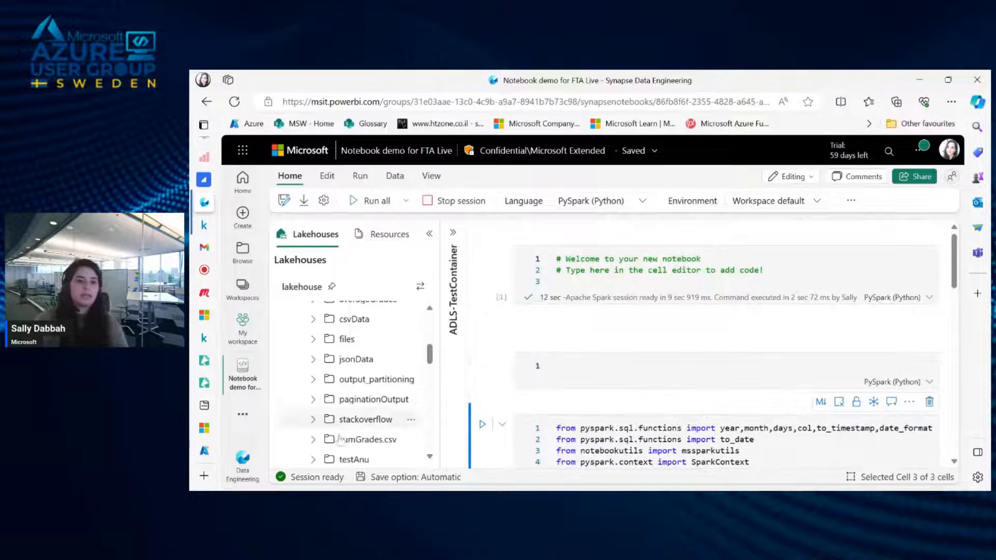
- Switch to the Data Factory experience and open the recent data pipeline pipeline8
left_click(253, 469)
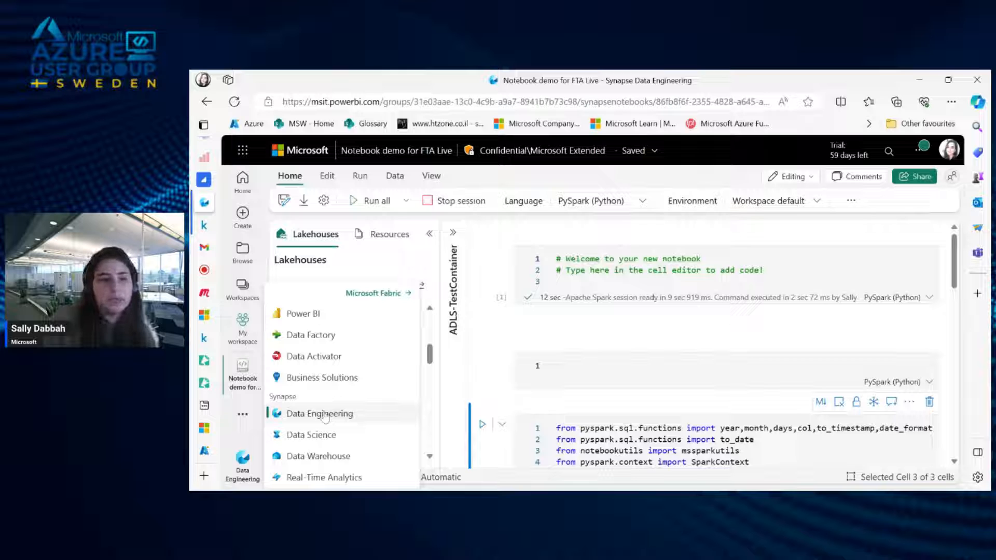
left_click(321, 335)
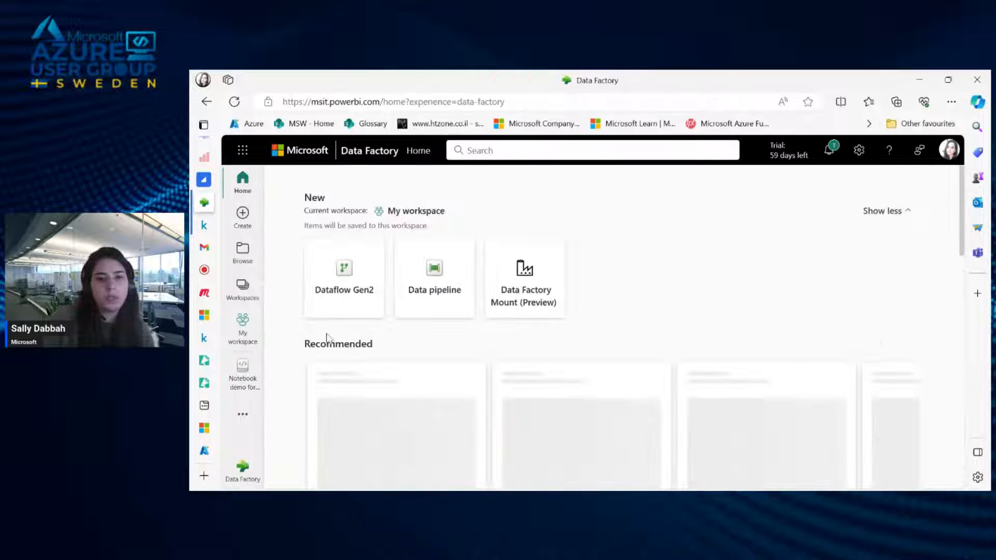
scroll(473, 340, "down", 10)
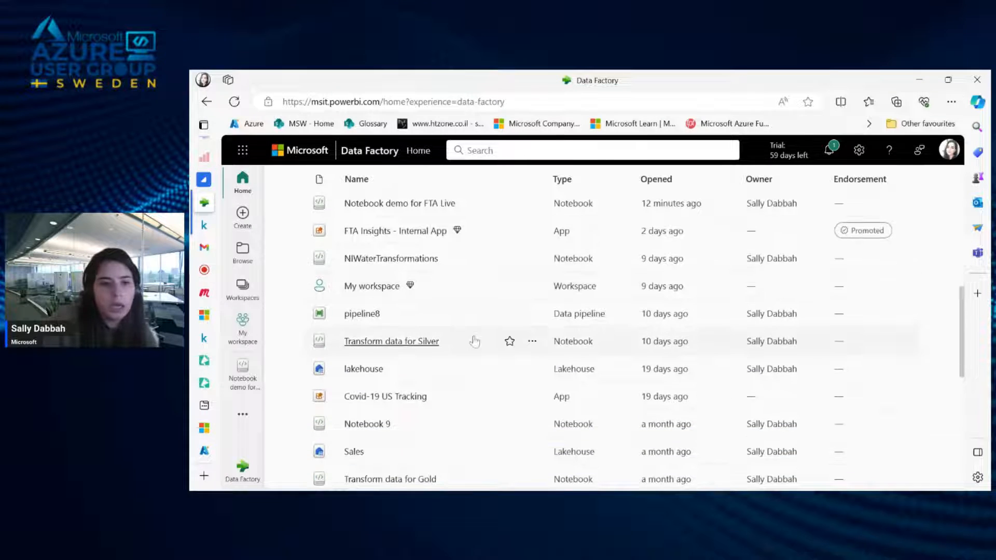
left_click(365, 317)
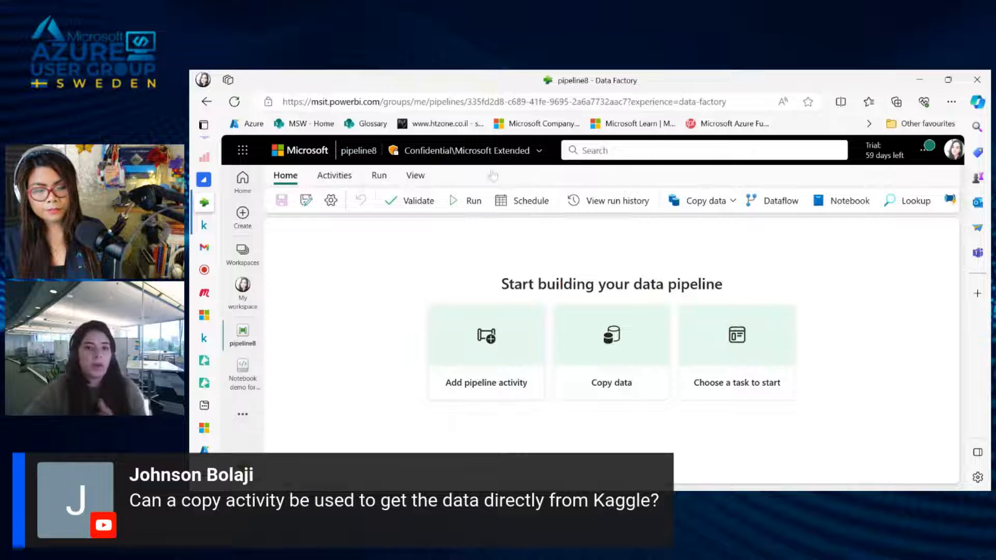
- Add a Copy data activity to the empty pipeline canvas
left_click(730, 201)
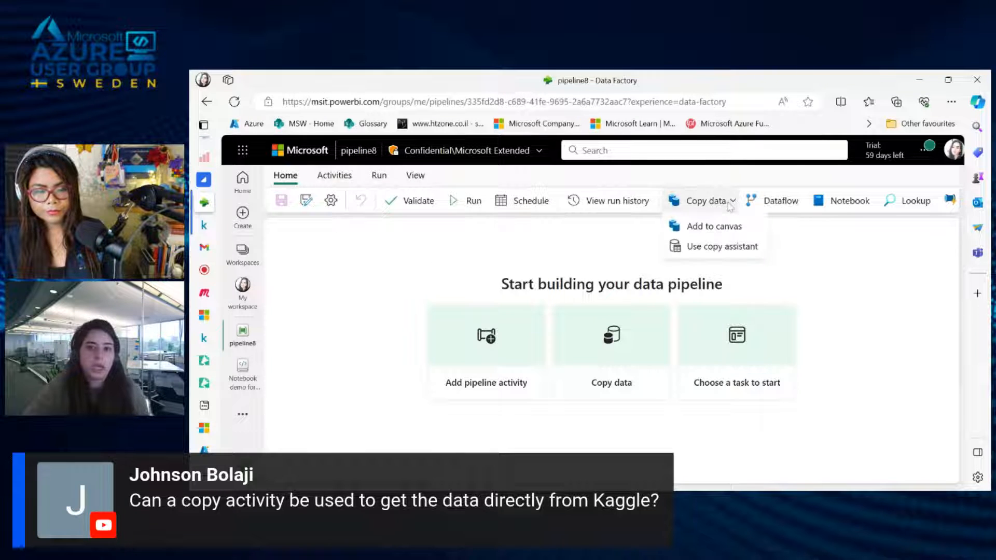
left_click(724, 235)
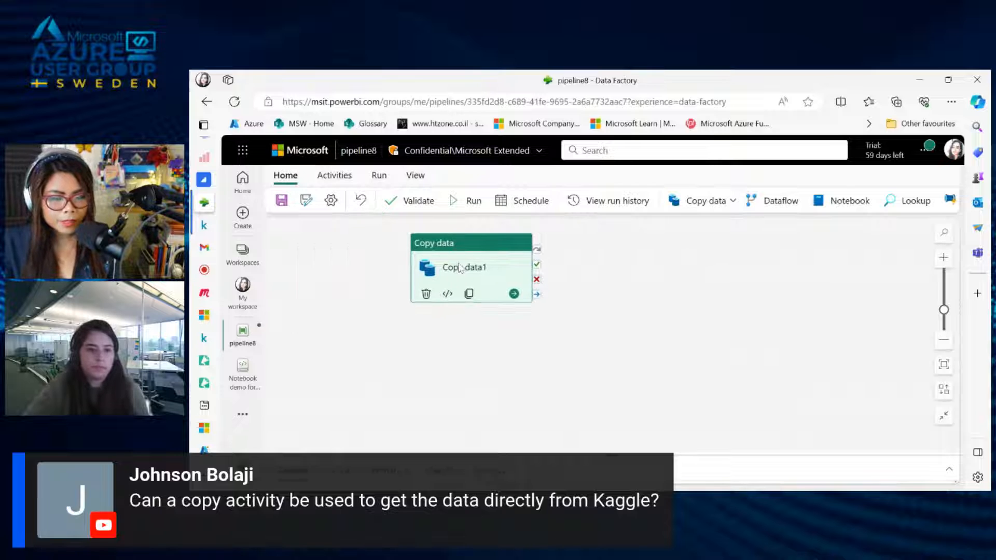
- Set the copy source to the second external adlstrainingsally Data Lake Storage connection, and choose its connection type
left_click_drag(413, 456, 459, 317)
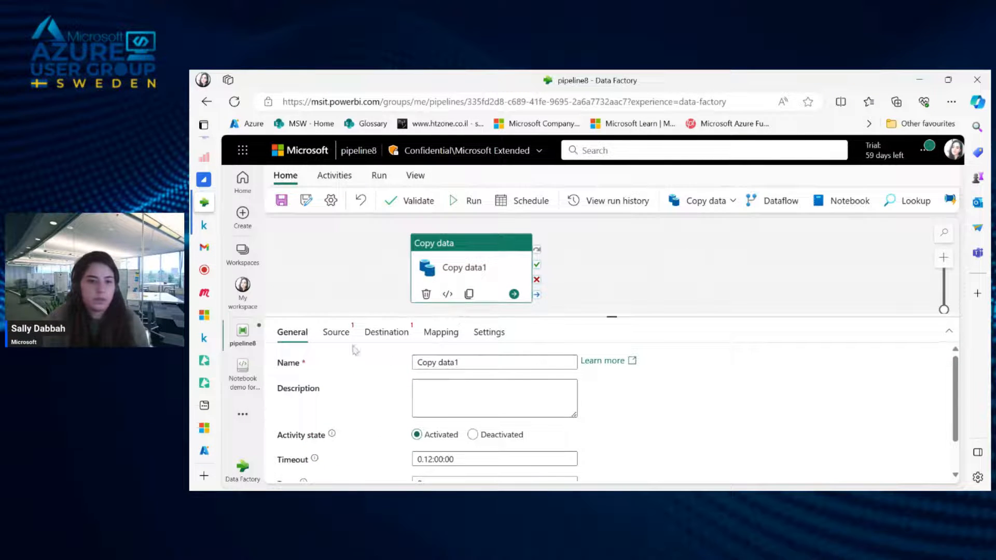
left_click(336, 332)
left_click(490, 387)
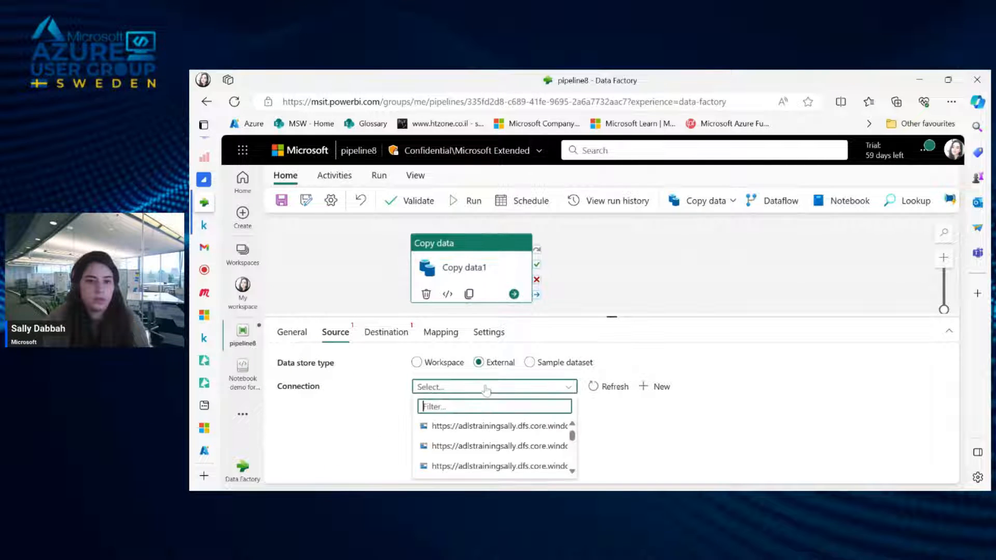
left_click(457, 445)
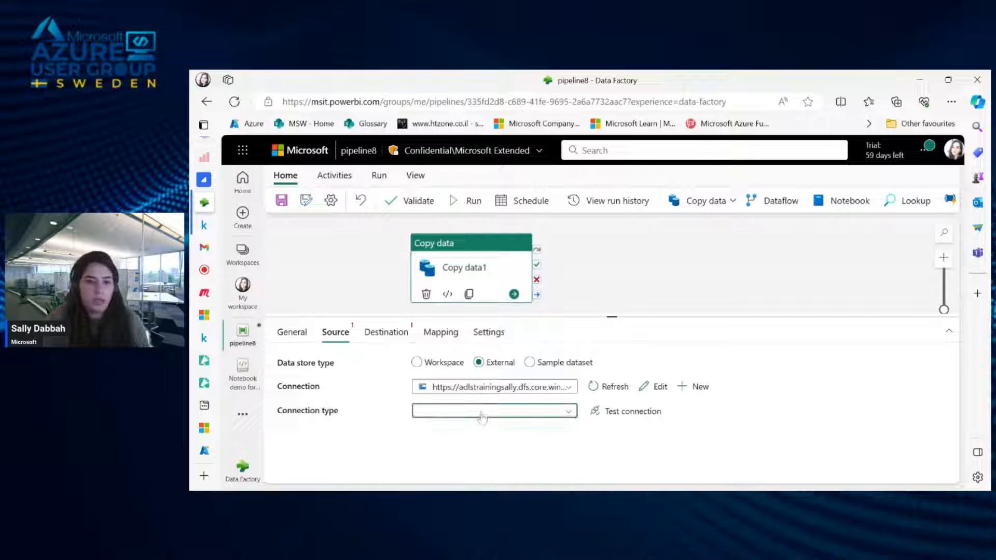
left_click(482, 412)
left_click(451, 452)
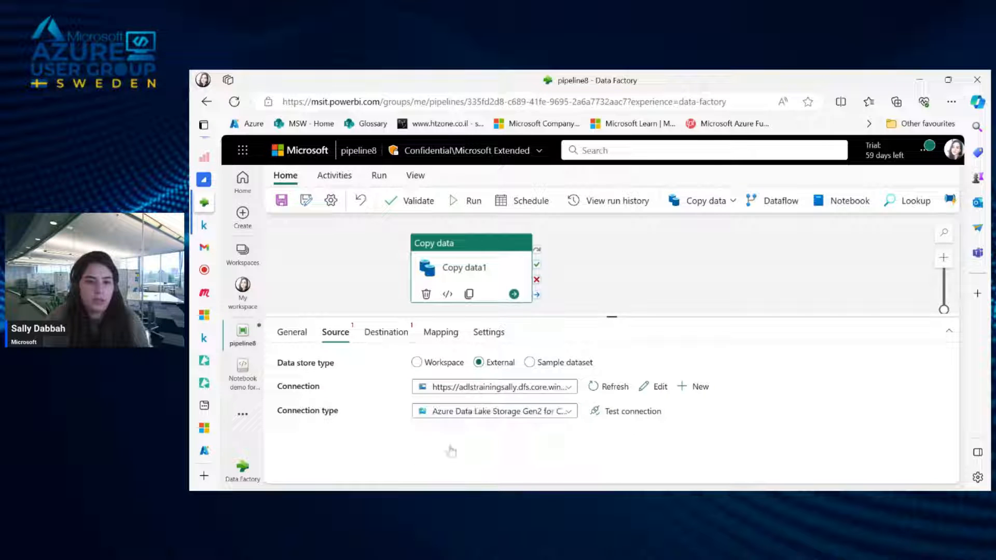
left_click(457, 412)
left_click(449, 429)
scroll(449, 429, "down", 2)
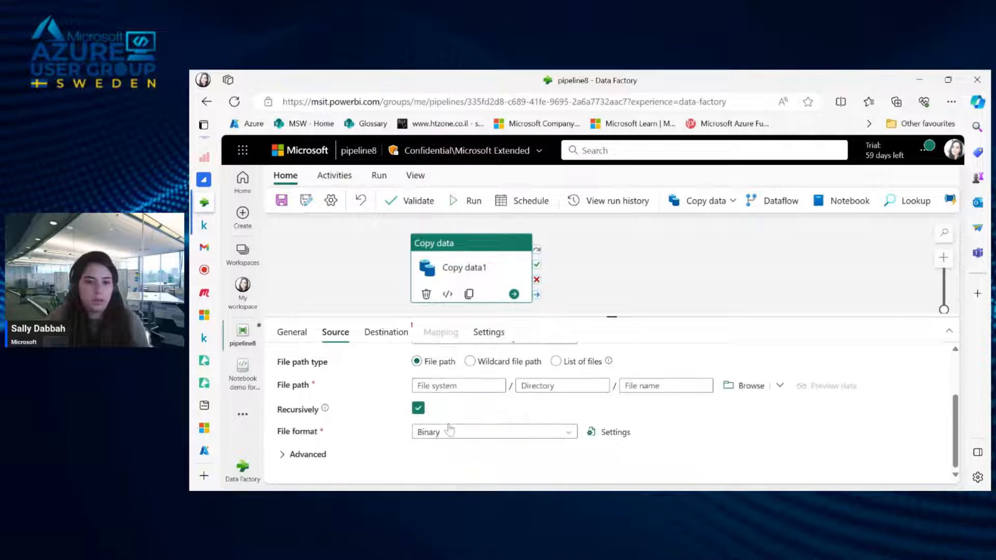
- Browse the source storage into the testsally container and select yellow_tripdata_2016-03.csv as the file path
left_click(744, 388)
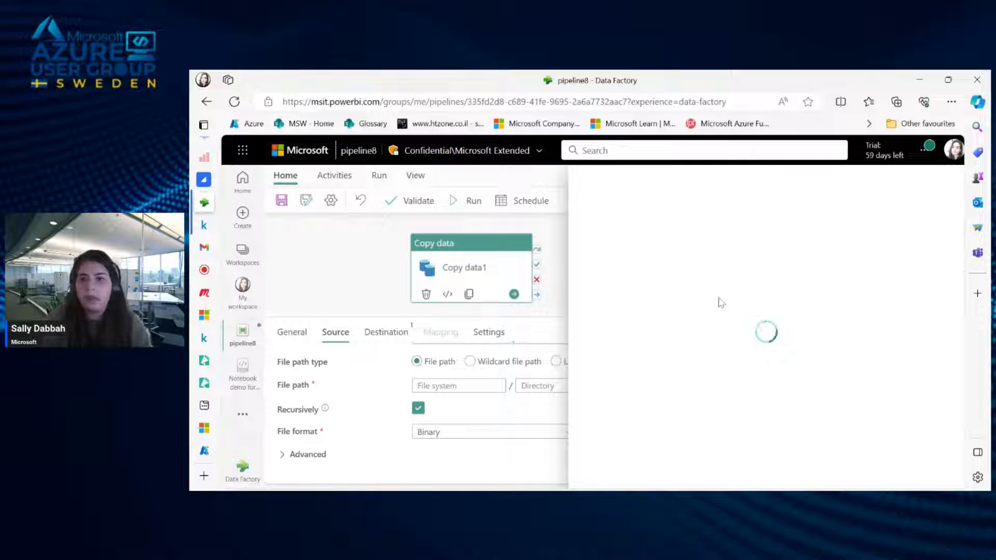
left_click(615, 274)
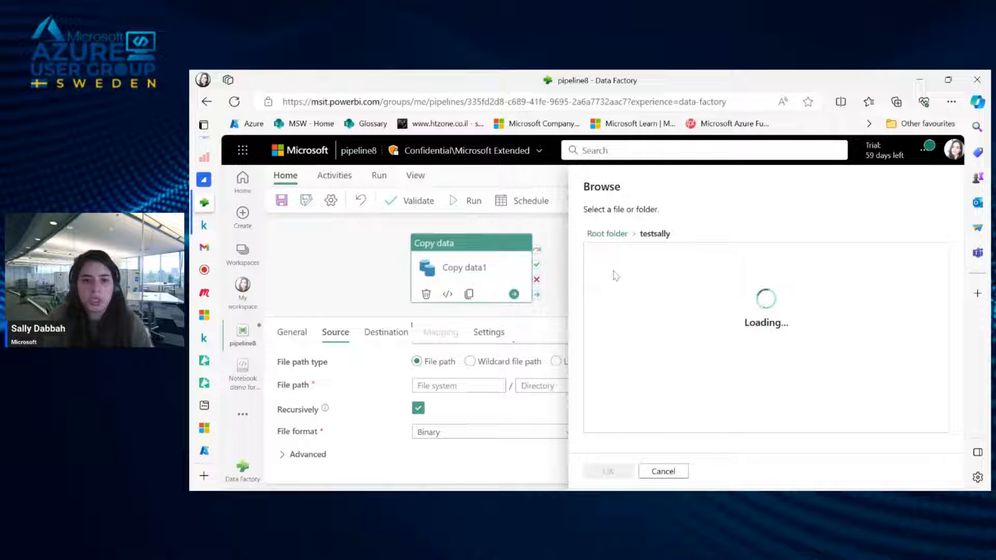
scroll(643, 371, "down", 3)
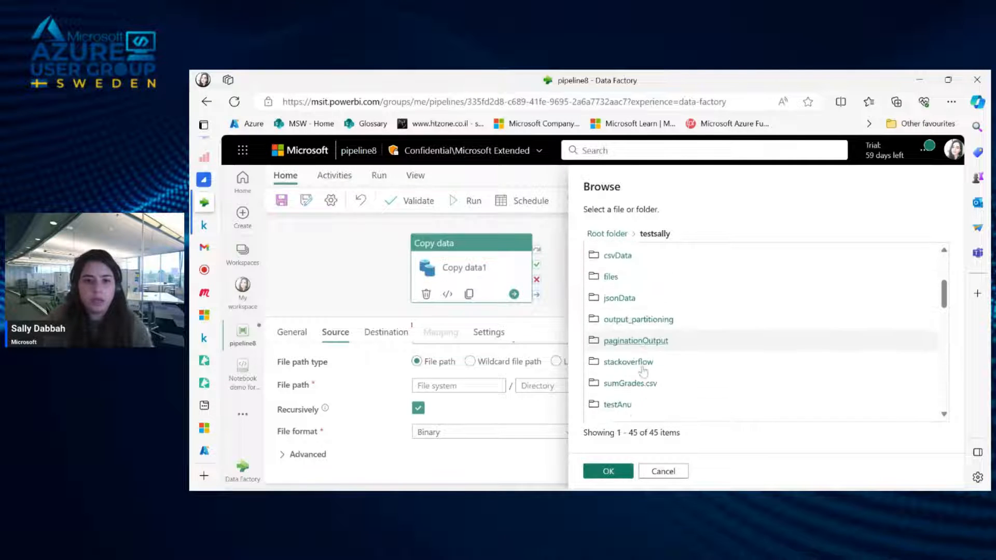
scroll(643, 371, "down", 2)
scroll(643, 371, "up", 3)
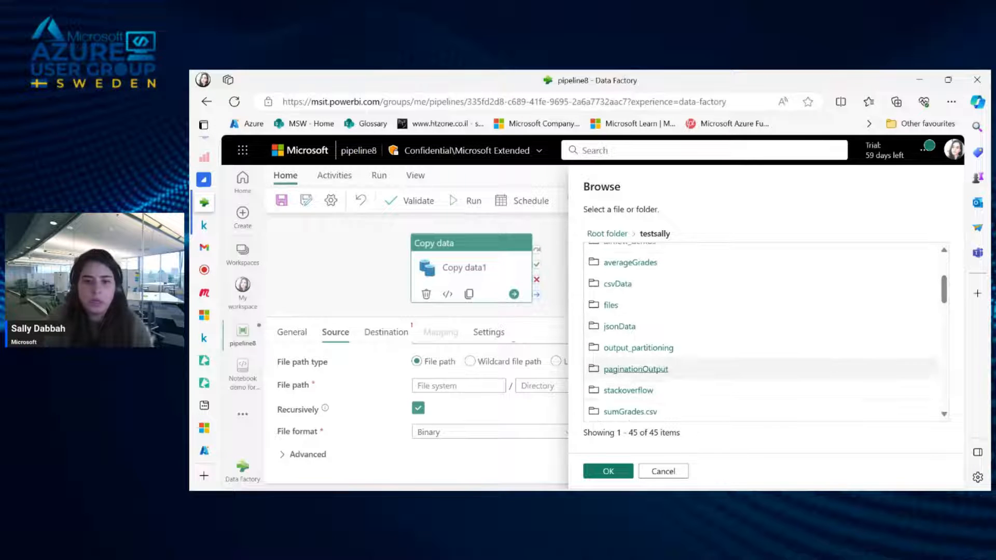
scroll(608, 332, "down", 6)
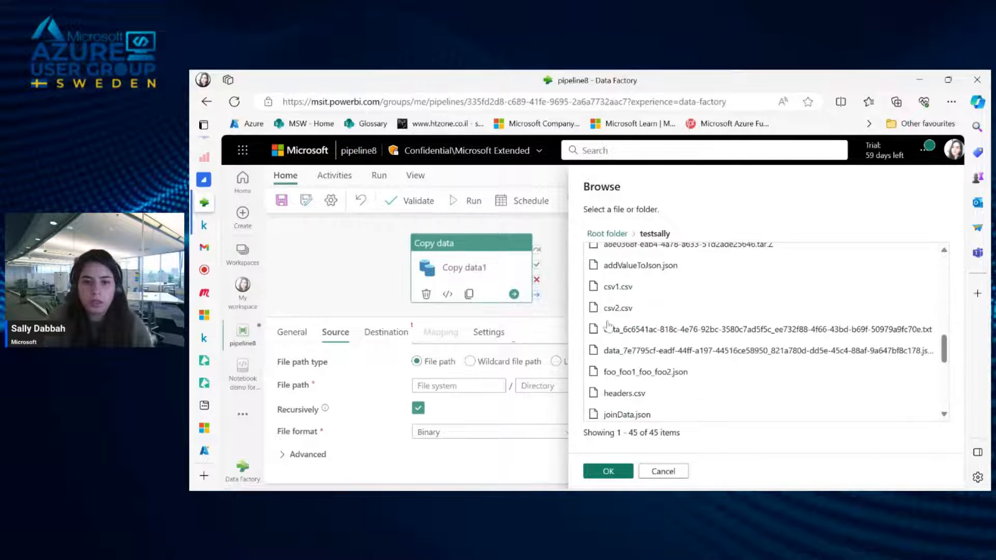
scroll(608, 326, "down", 5)
left_click(622, 411)
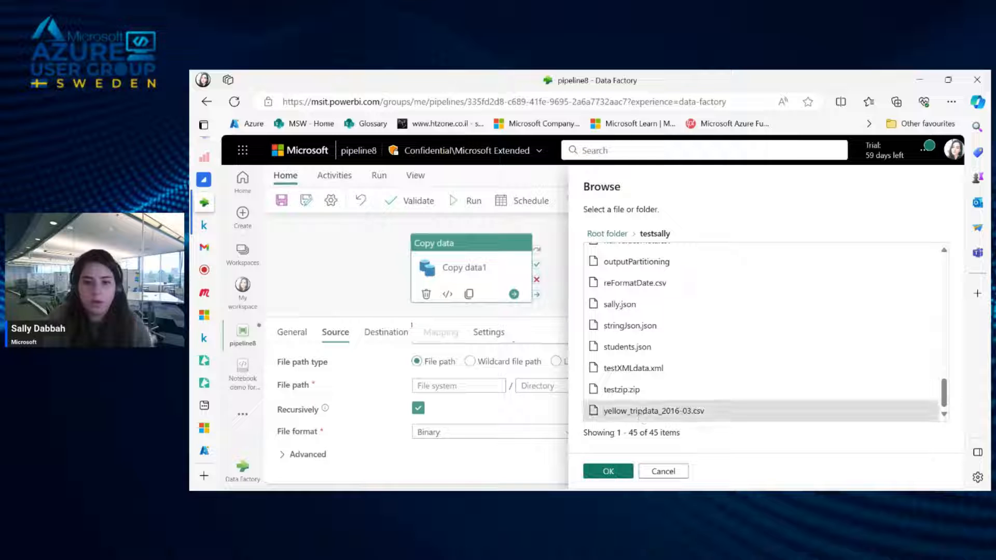
left_click(586, 469)
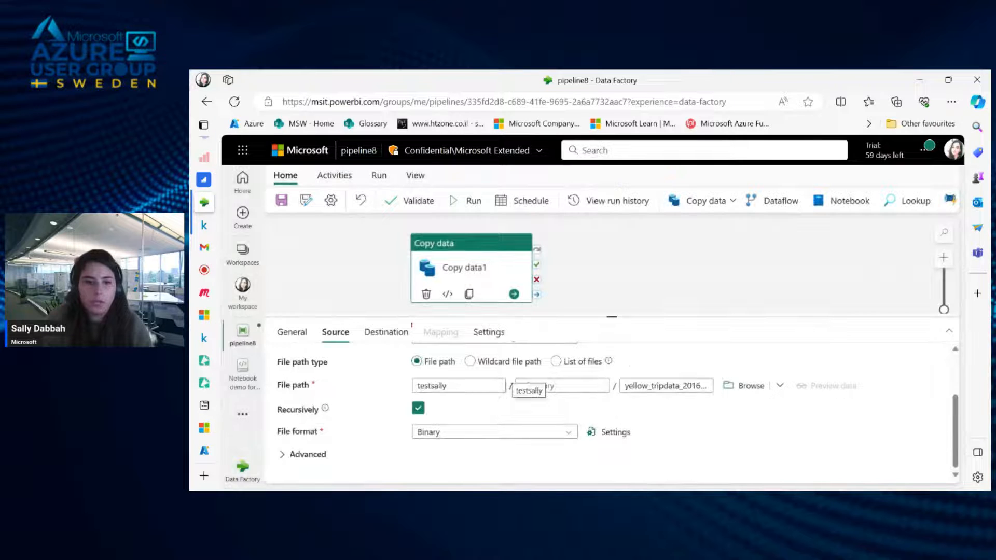
- Set the copy destination to the workspace Lakehouse named lakehouse
left_click(390, 334)
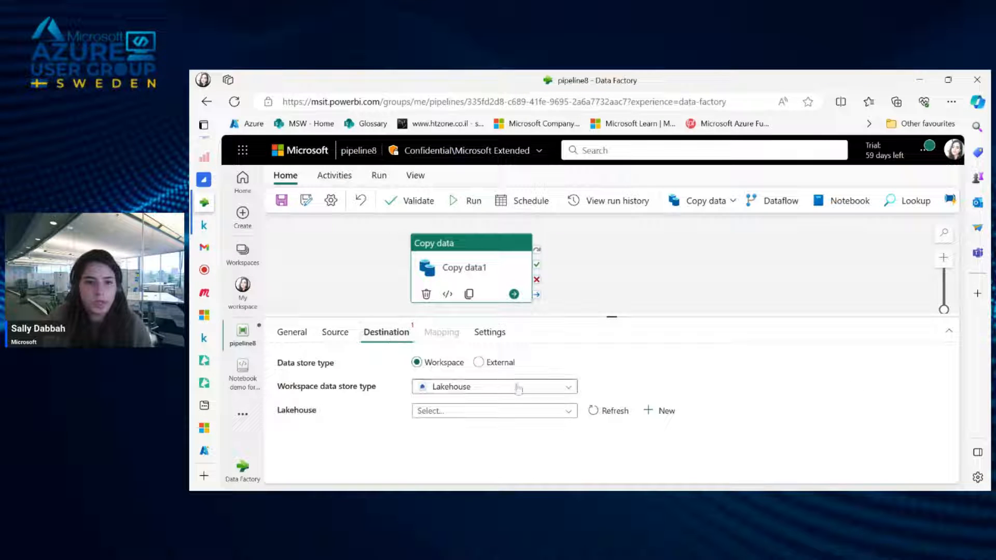
left_click(496, 411)
left_click(467, 471)
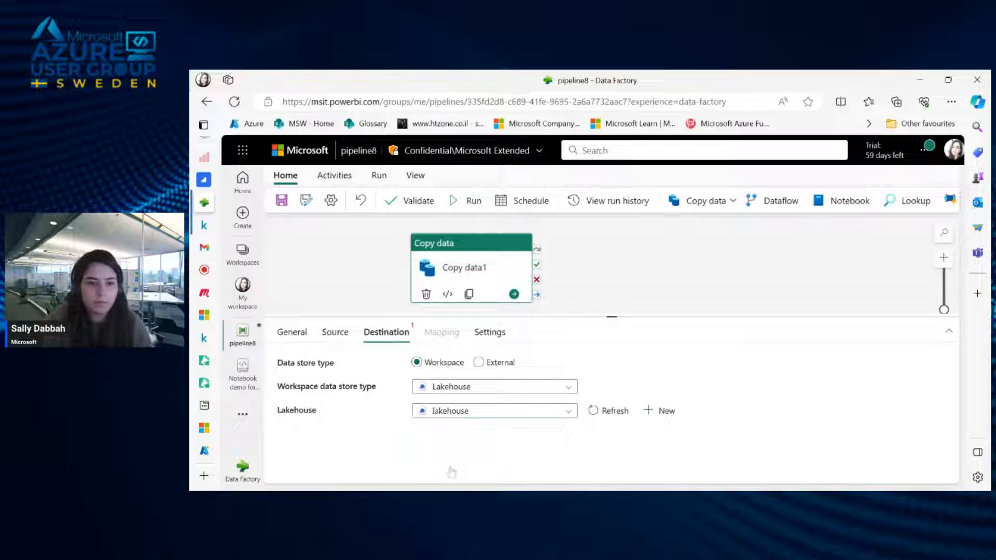
scroll(393, 441, "down", 1)
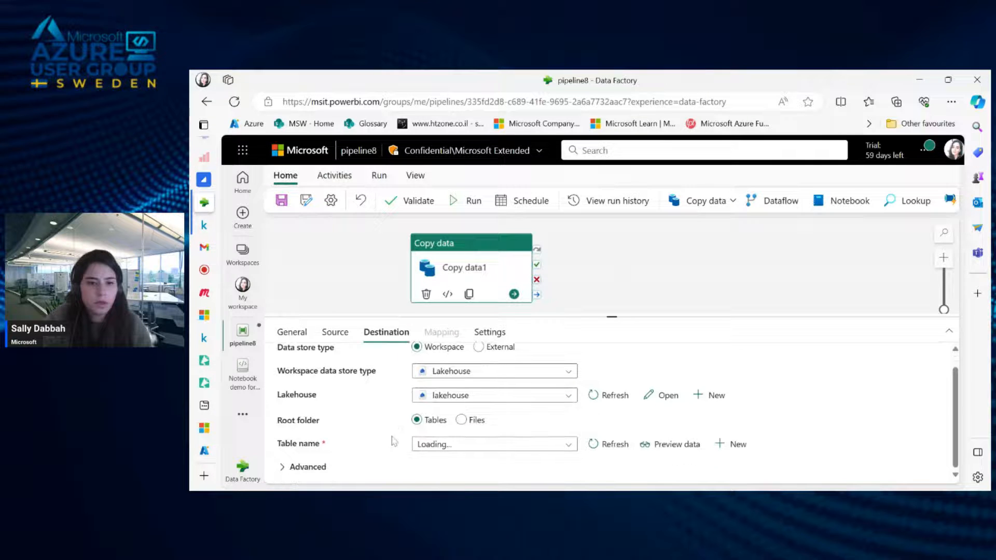
- Expand the advanced destination options and create a new destination table named test
left_click(538, 445)
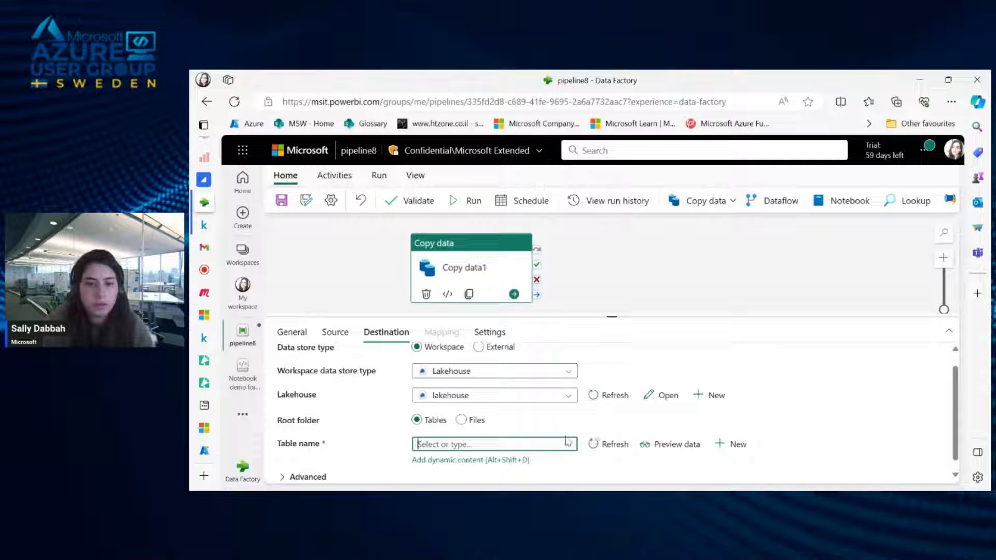
left_click(289, 481)
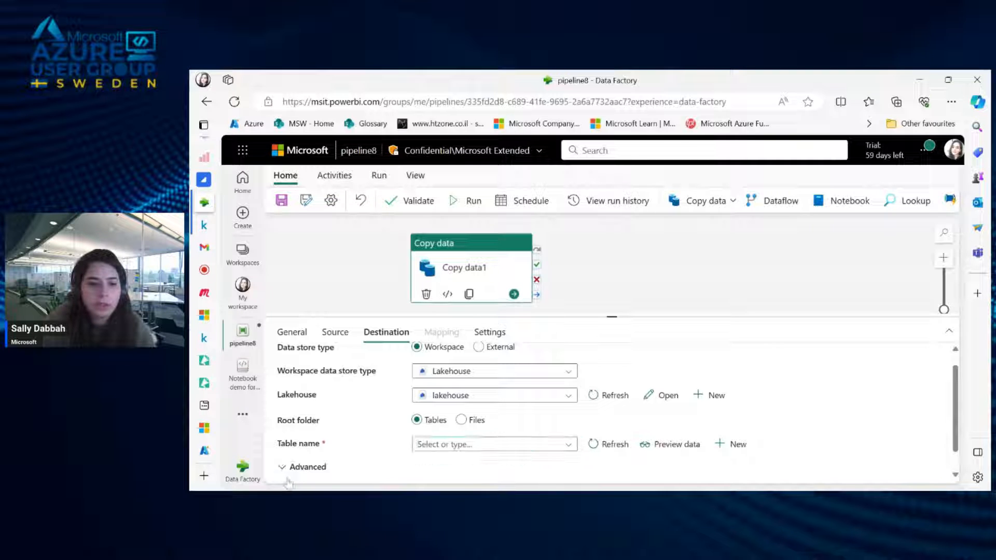
scroll(369, 457, "down", 1)
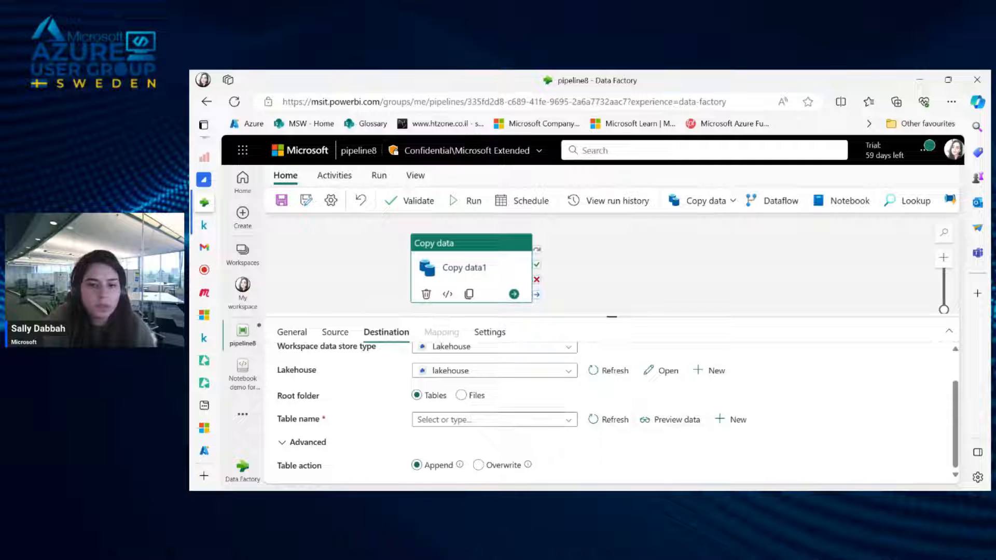
left_click(441, 420)
left_click(737, 420)
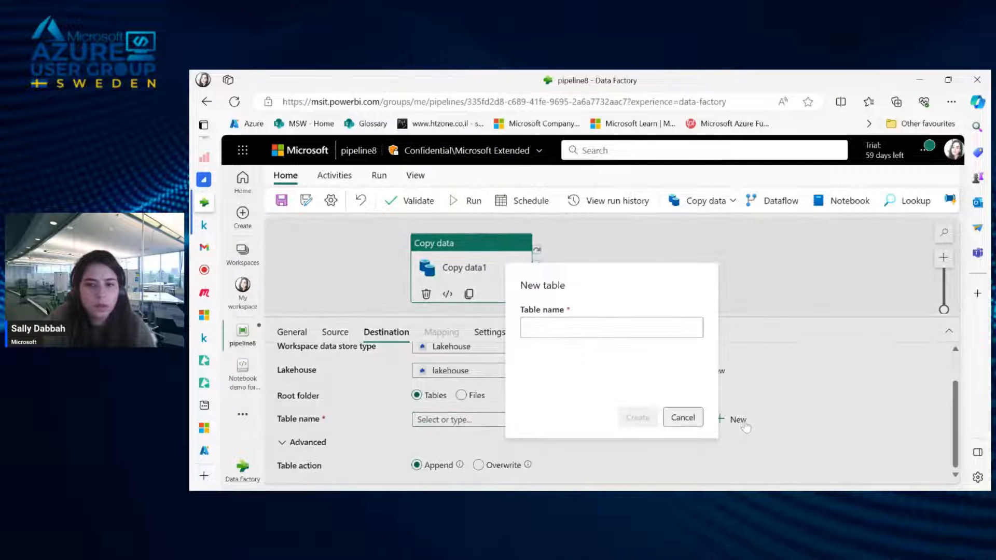
left_click(654, 330)
type("test")
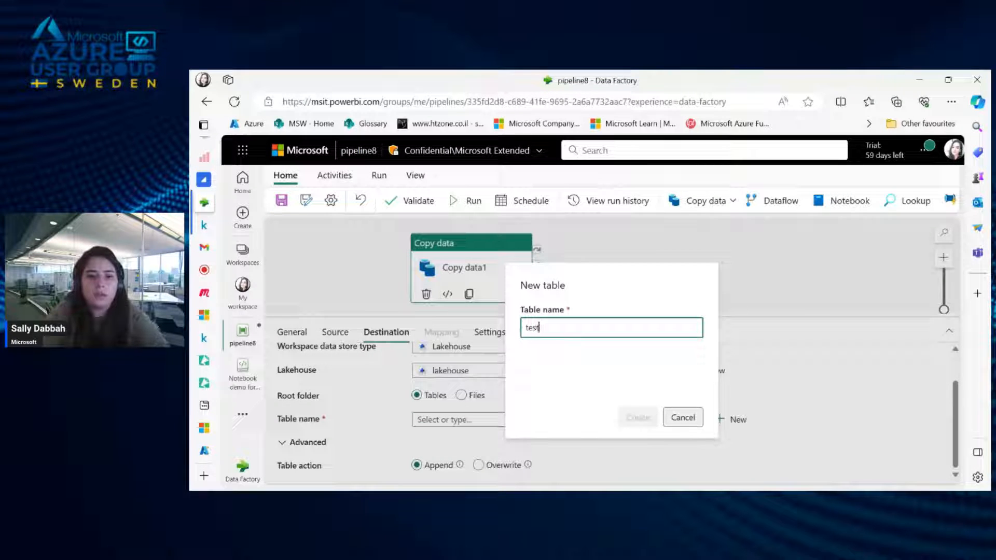
left_click(638, 416)
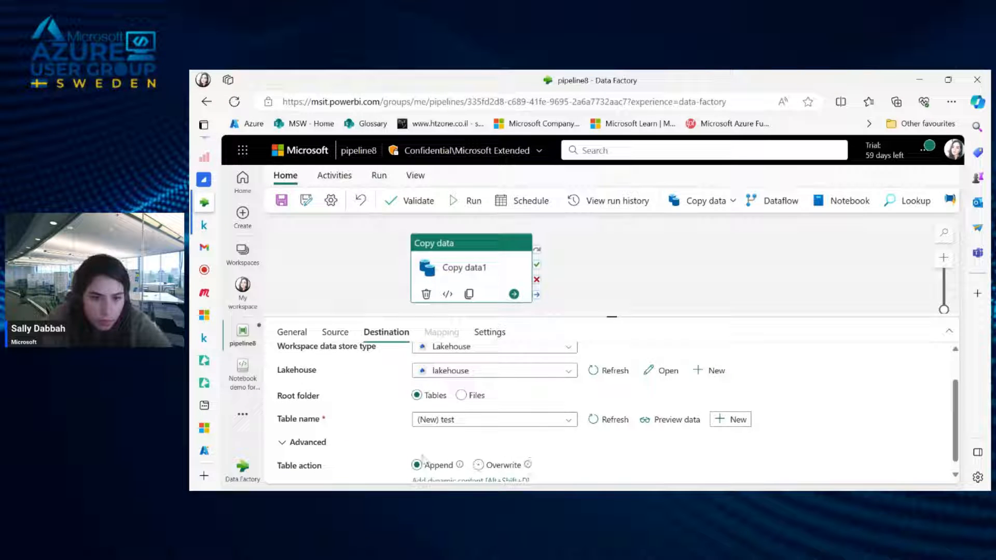
- Set the table action to Overwrite and enable partitions with VendorID as the partition column
left_click(480, 465)
scroll(482, 474, "down", 1)
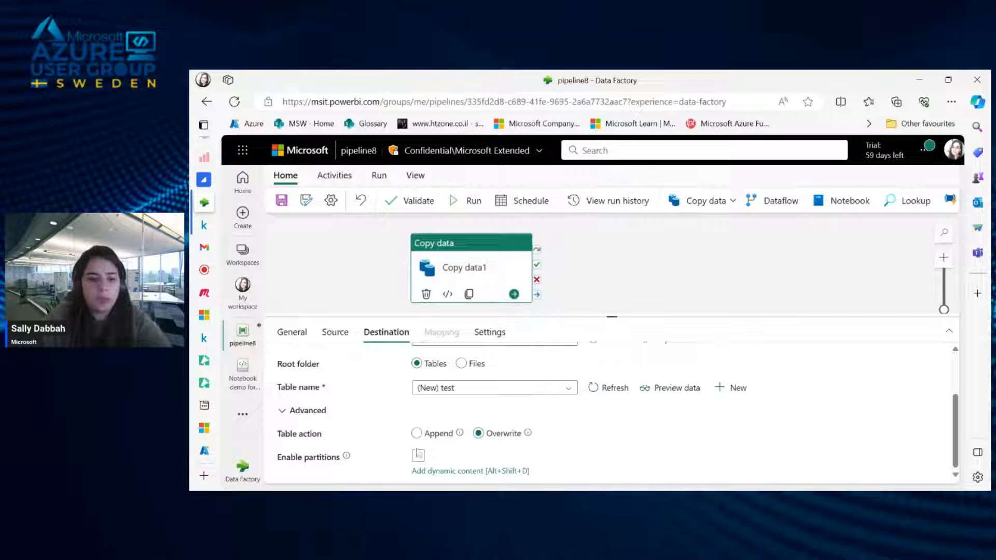
left_click(418, 454)
scroll(420, 456, "down", 1)
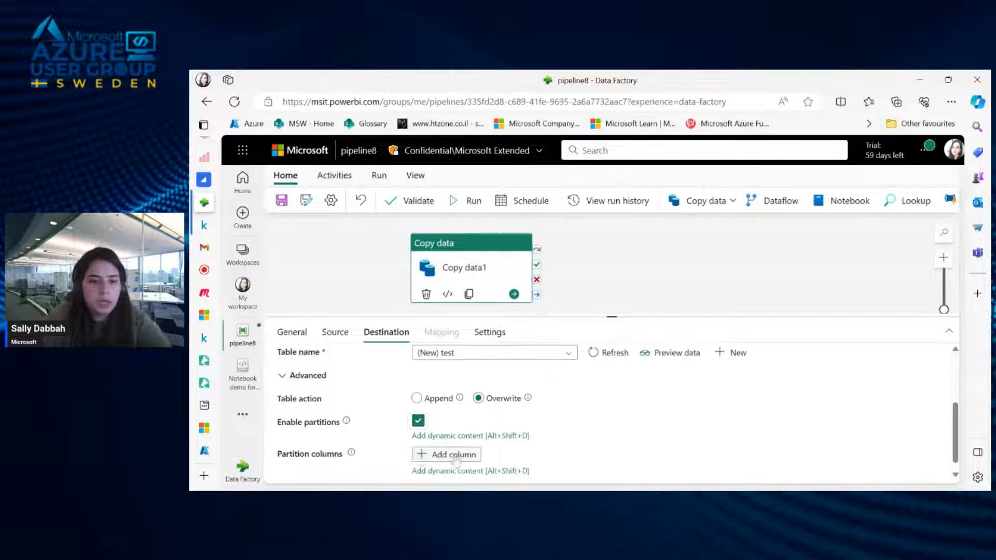
left_click(456, 458)
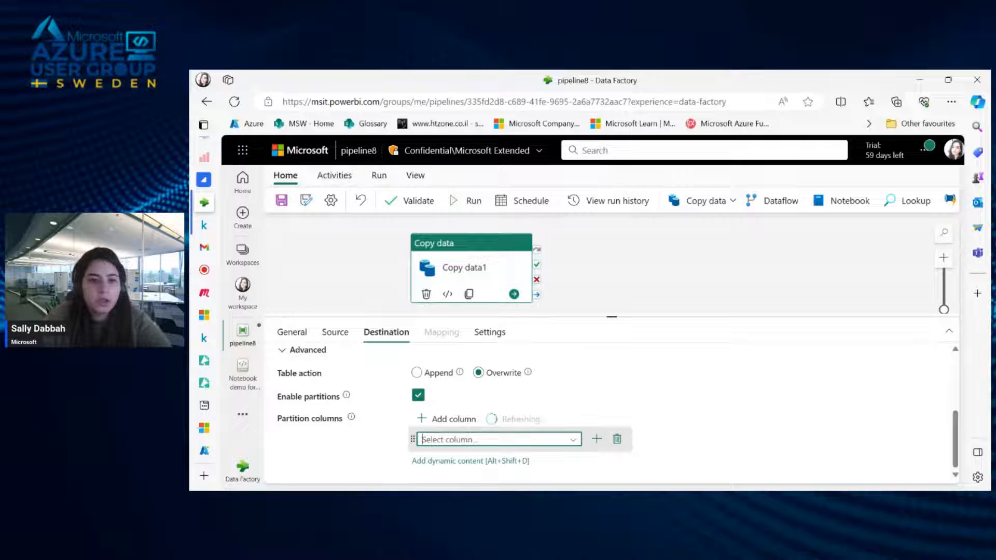
left_click(574, 441)
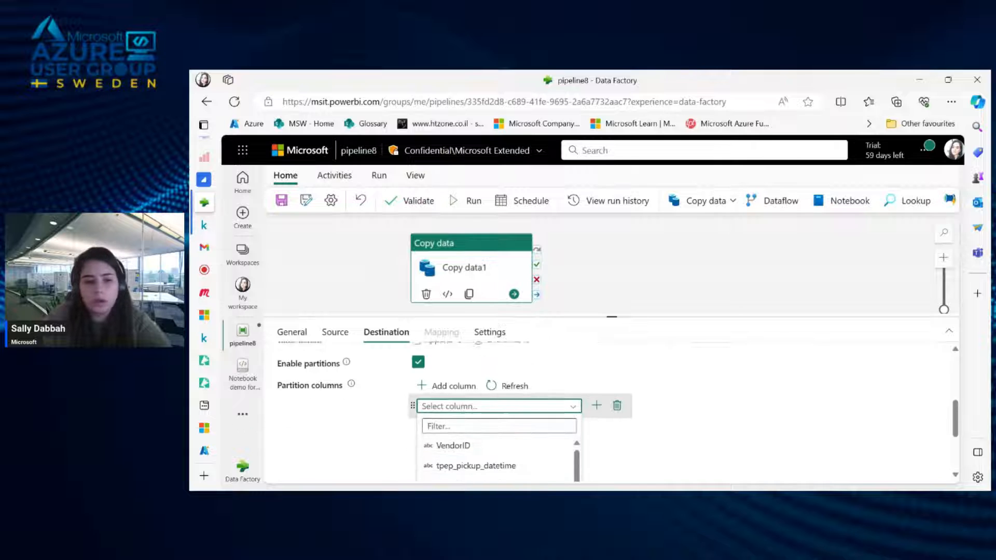
left_click(453, 431)
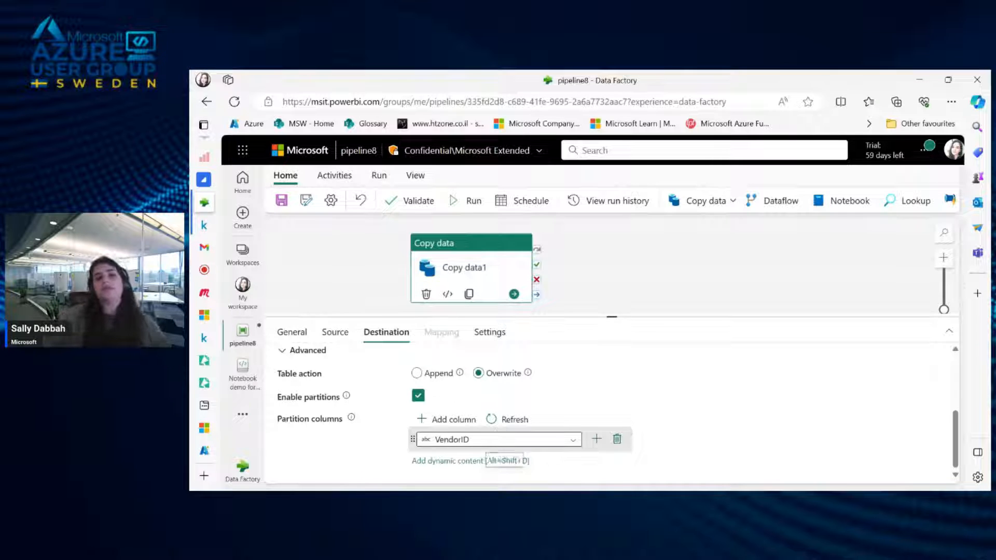
- Review the copy activity's general run settings, and return to its destination configuration
left_click(482, 340)
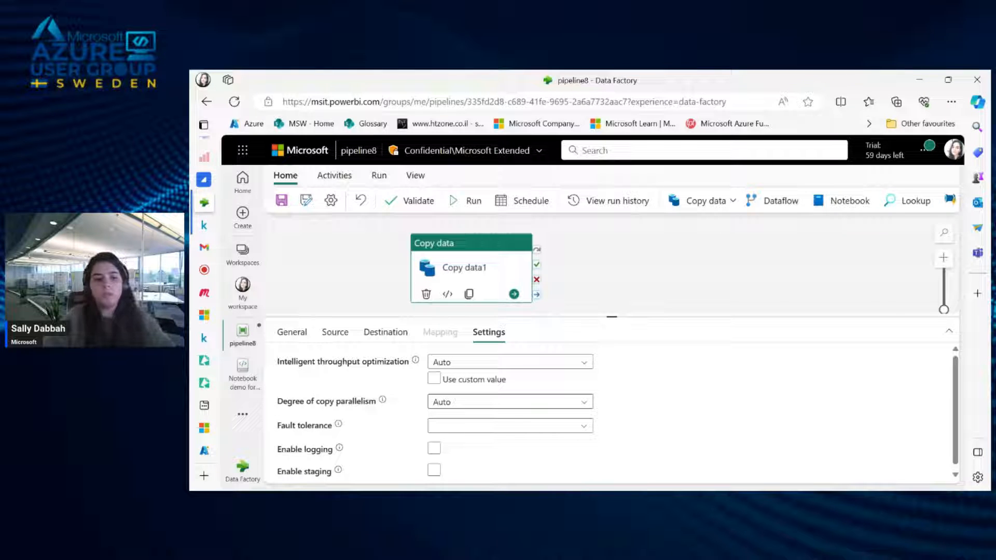
left_click(387, 334)
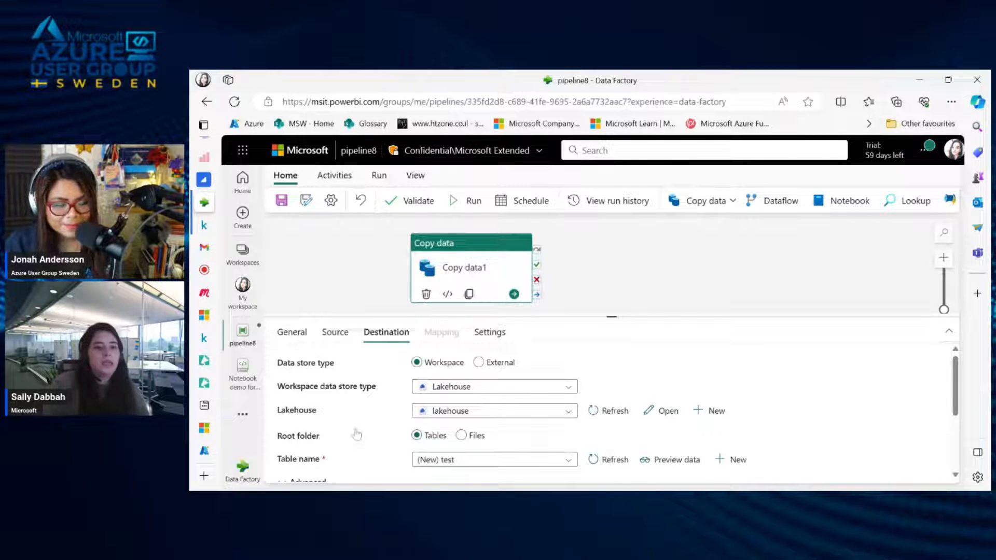
- Search the workspaces for "meda" and open the medallionLabTest workspace
left_click(251, 305)
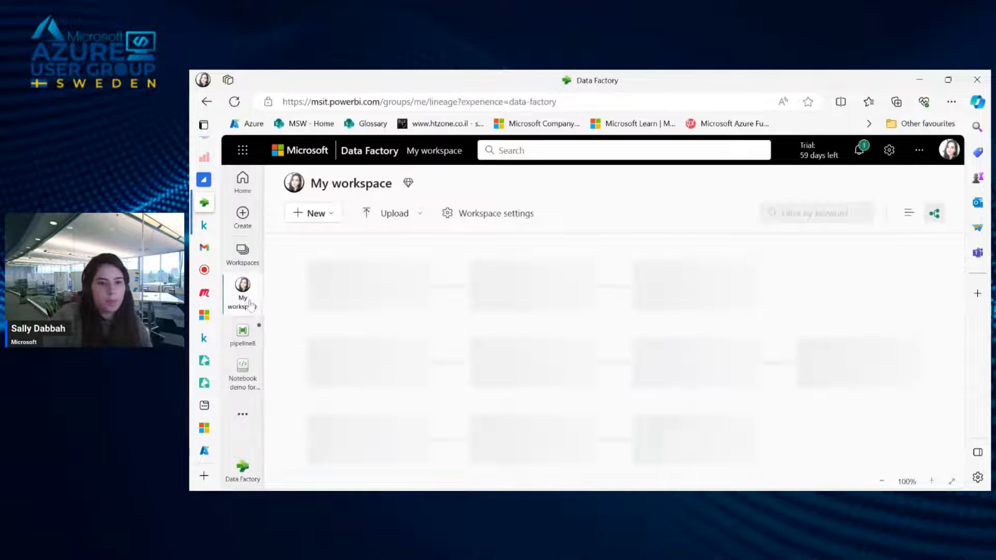
left_click(242, 254)
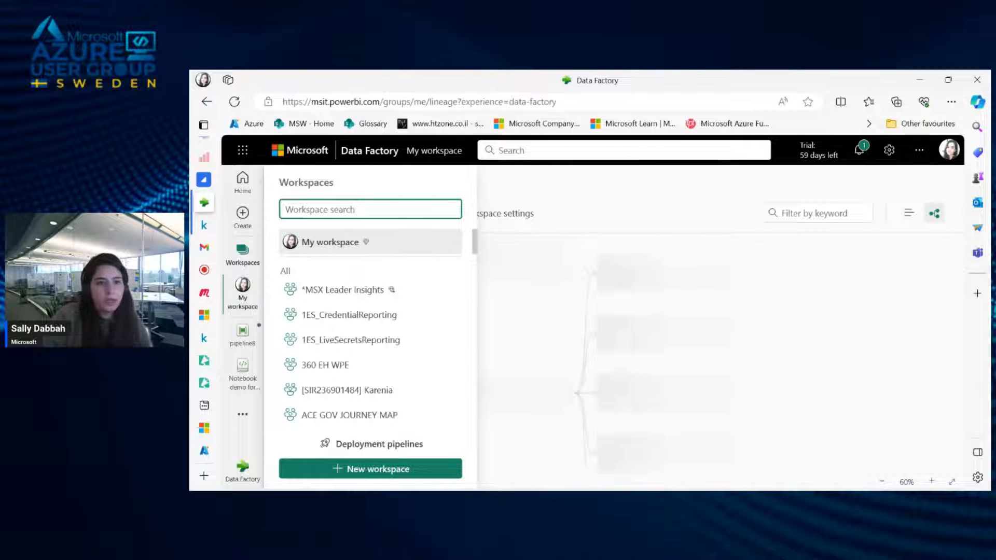
type("meda")
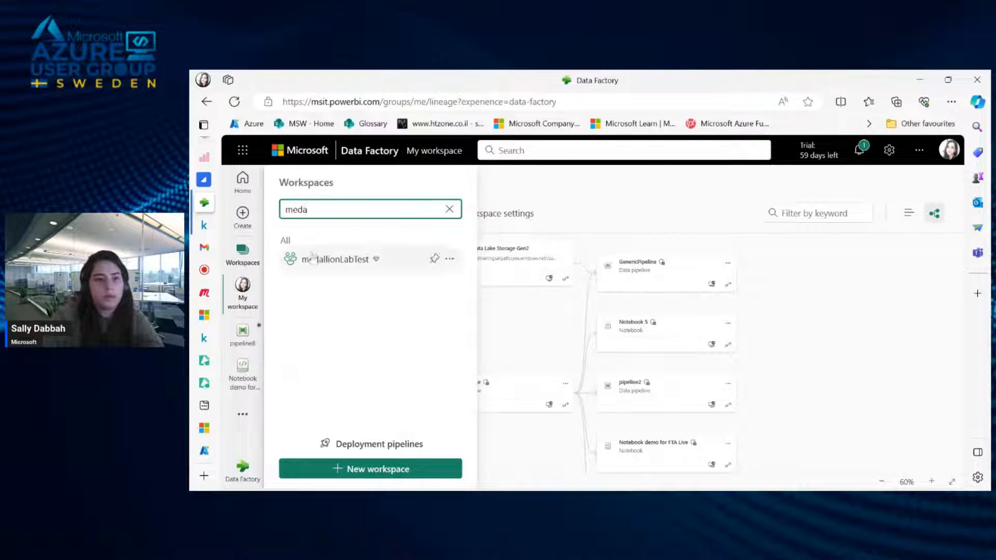
left_click(335, 259)
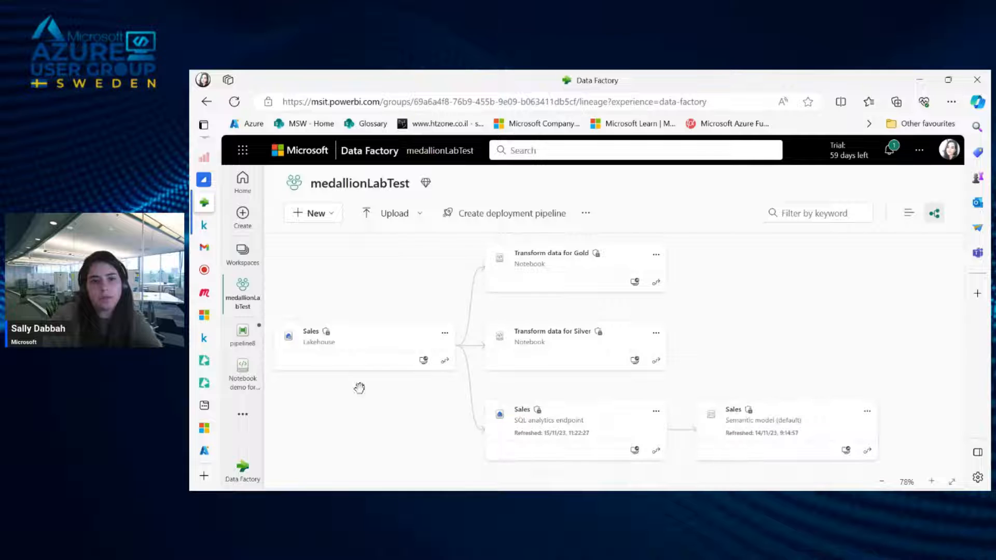
scroll(472, 327, "down", 1)
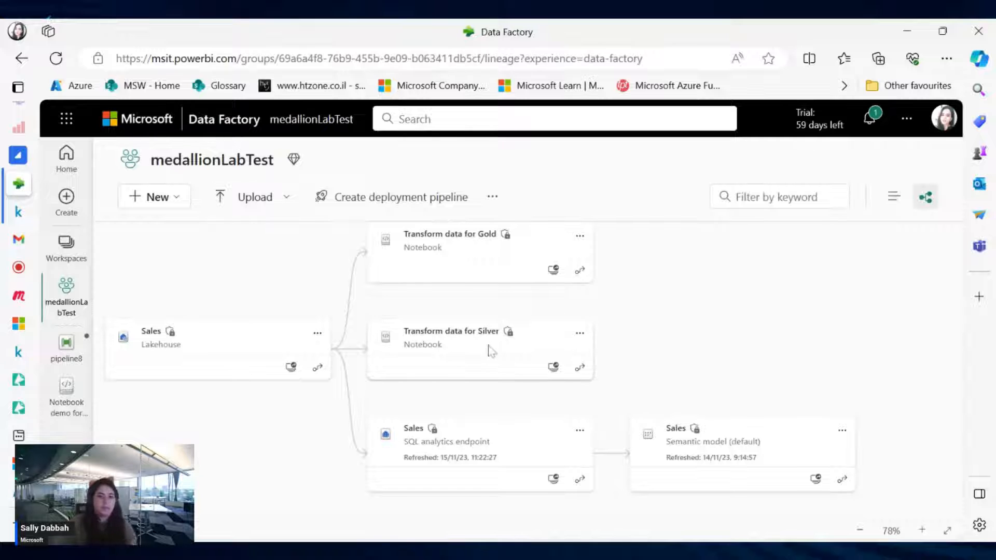
- Open the Sales lakehouse from the medallionLabTest lineage view
left_click(579, 430)
left_click(316, 330)
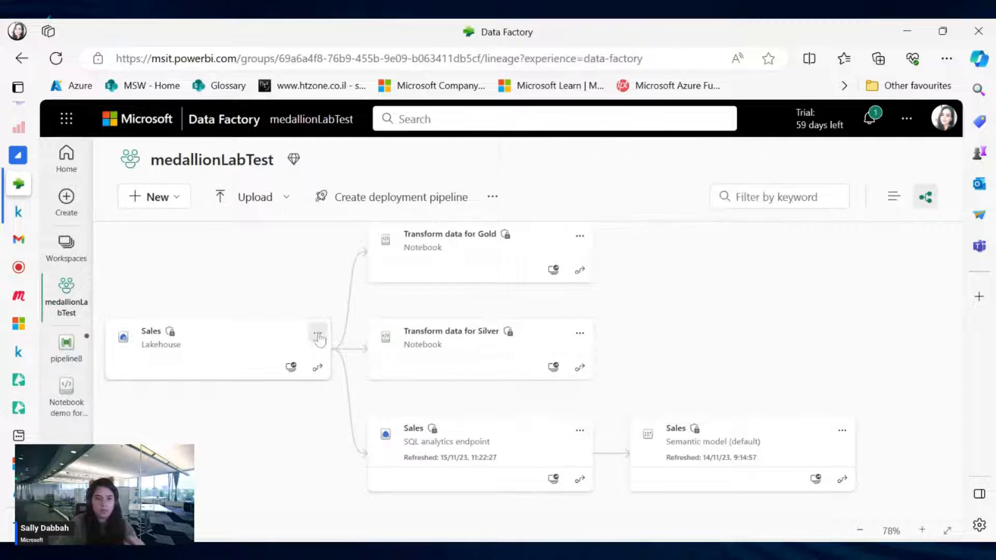
left_click(318, 334)
left_click(407, 138)
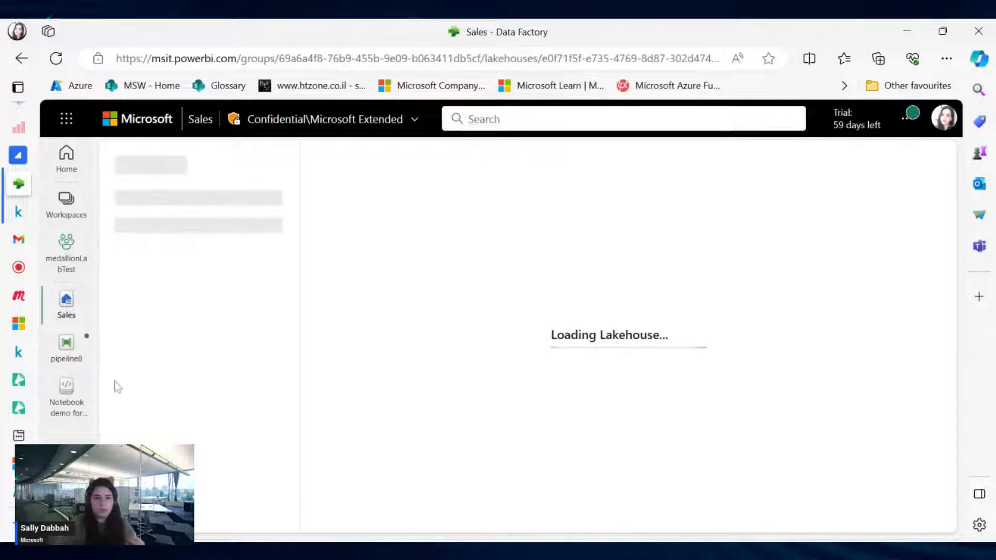
- View the files in the Sales lakehouse's bronze folder and preview the sales_silver table
left_click(87, 338)
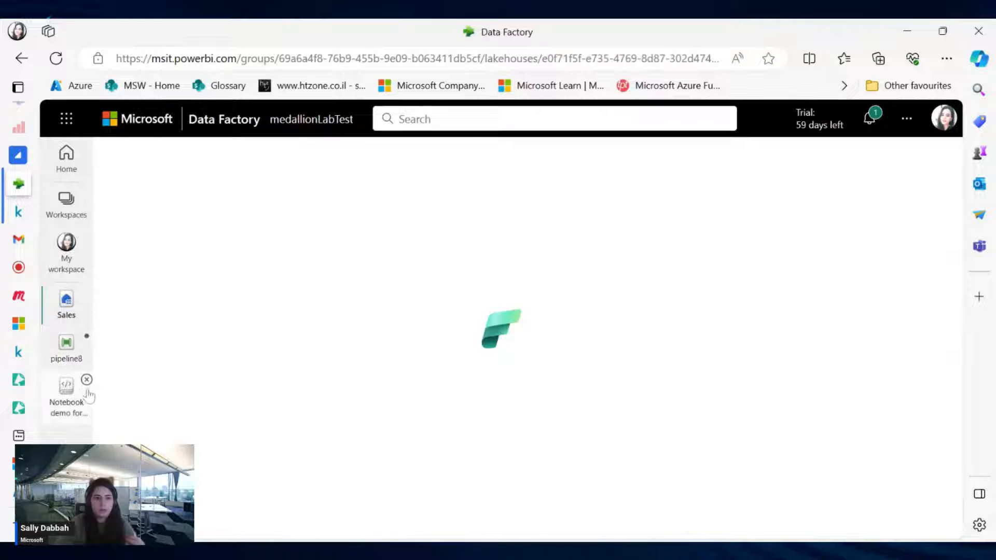
left_click(87, 381)
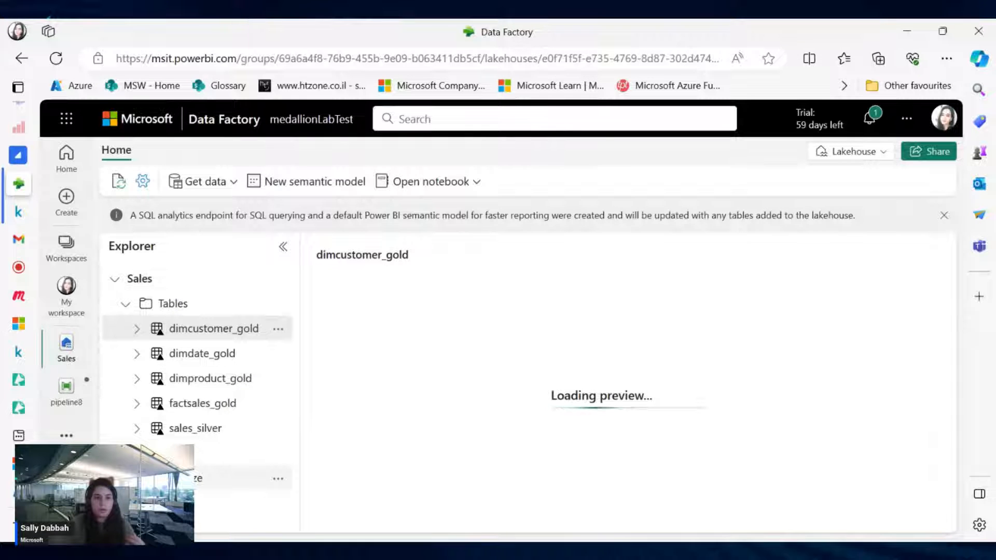
left_click(229, 486)
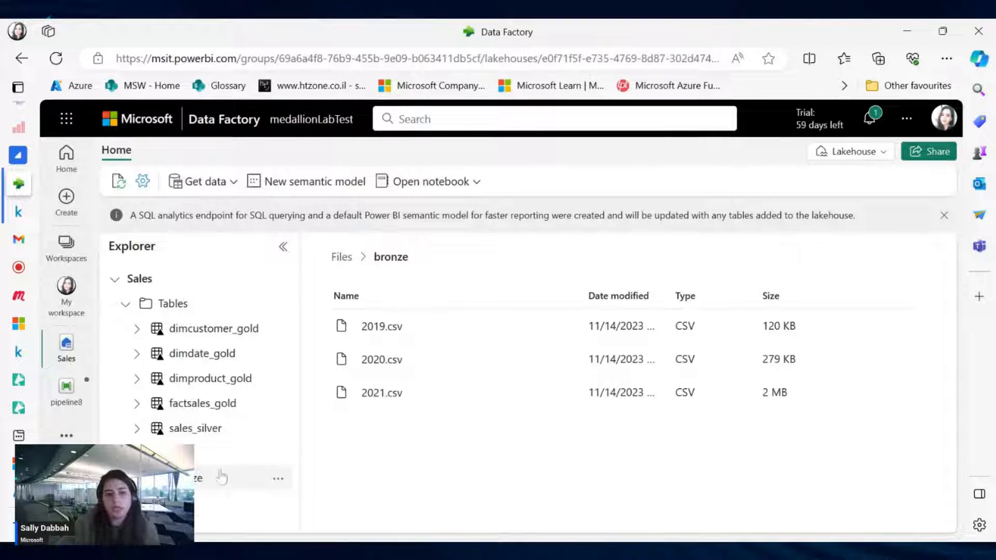
left_click(220, 430)
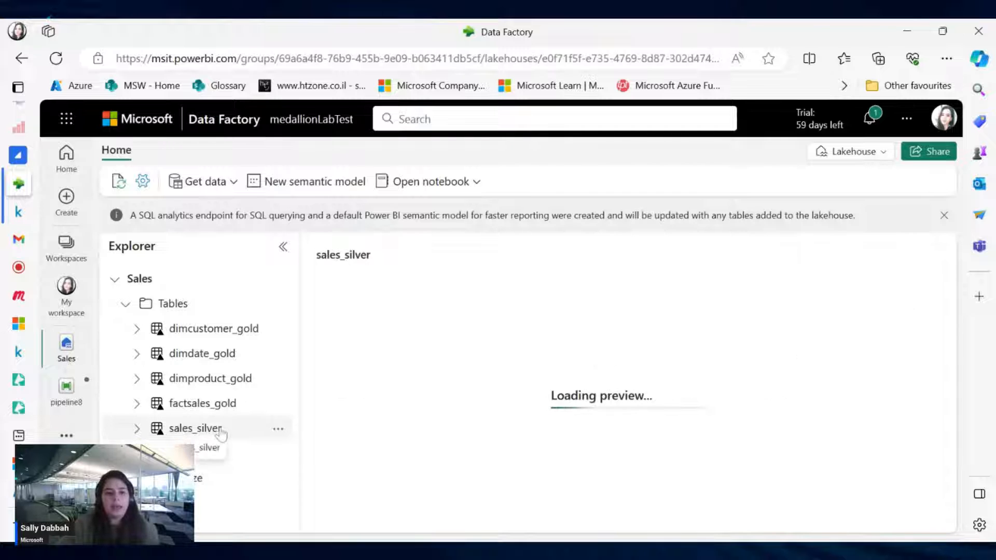
- Search the workspaces for "meda" and return to the medallionLabTest workspace from the Sales lakehouse
left_click(67, 246)
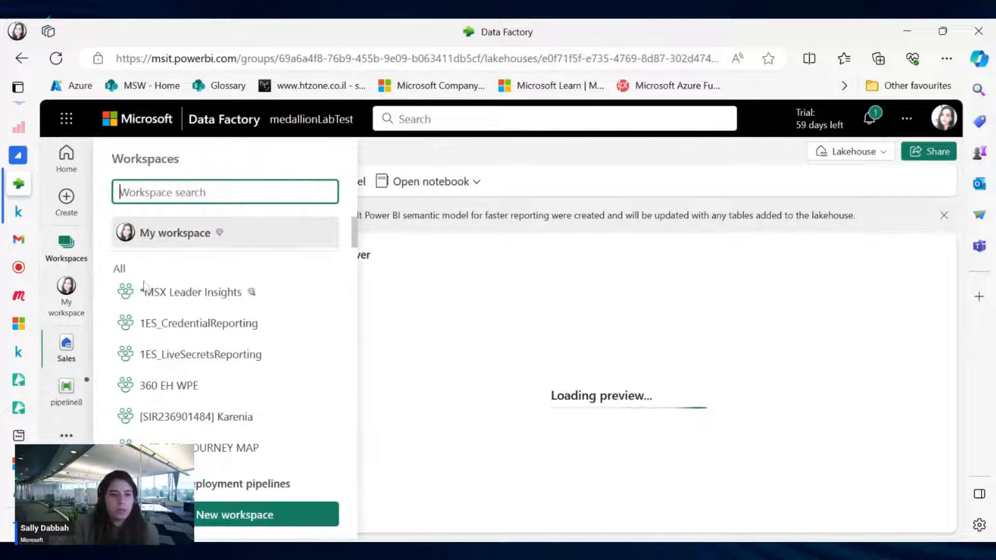
type("m")
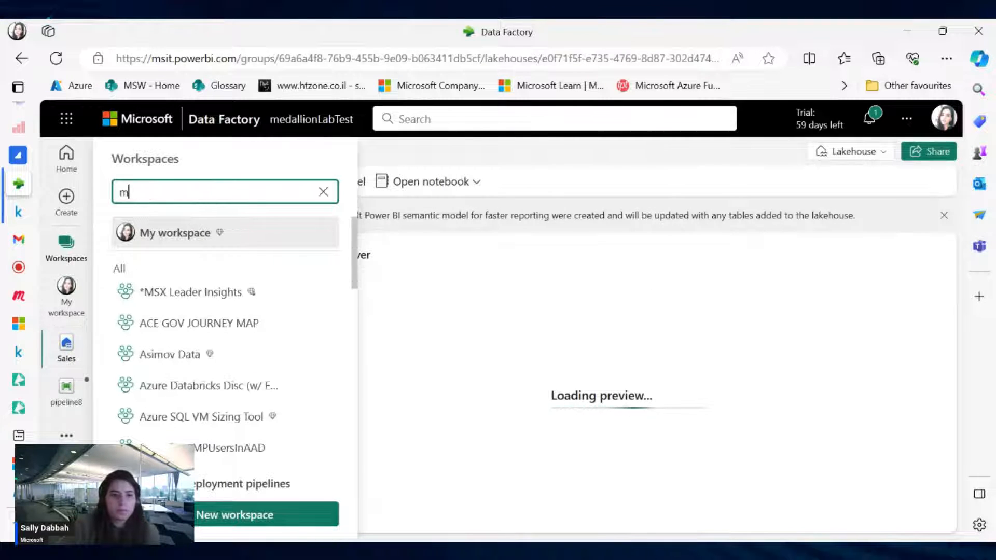
type("eda")
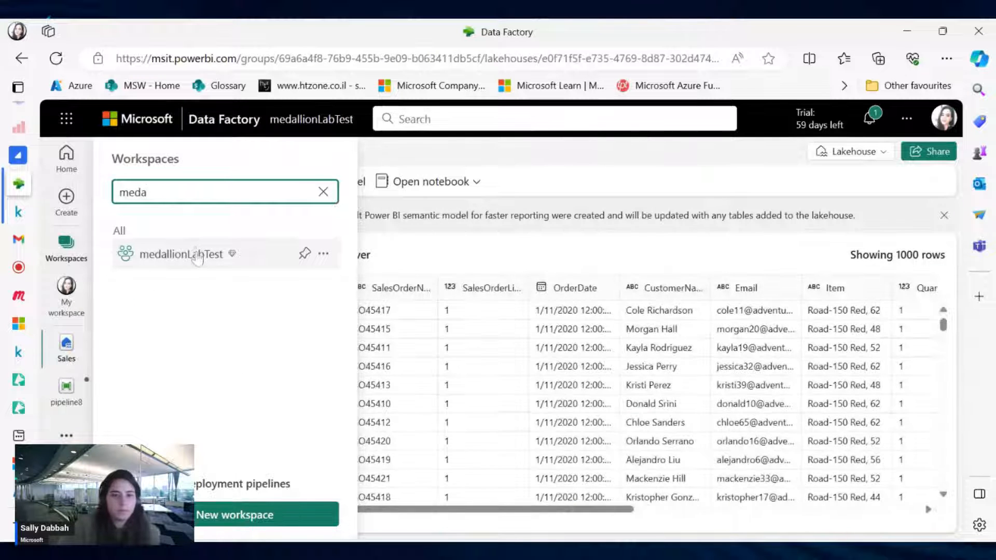
left_click(197, 258)
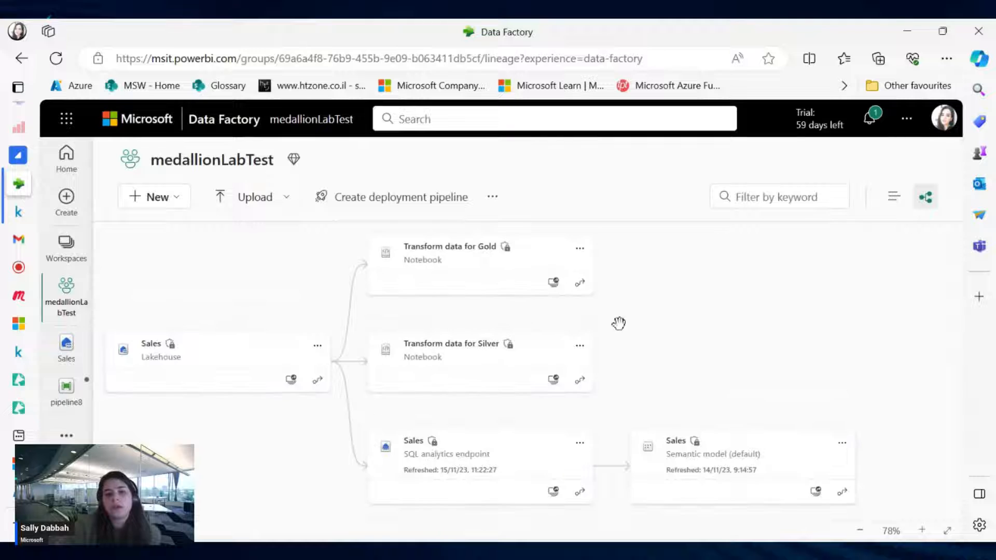
- Open the Transform data for Silver notebook from the workspace's lineage view
scroll(618, 323, "down", 2)
left_click(579, 275)
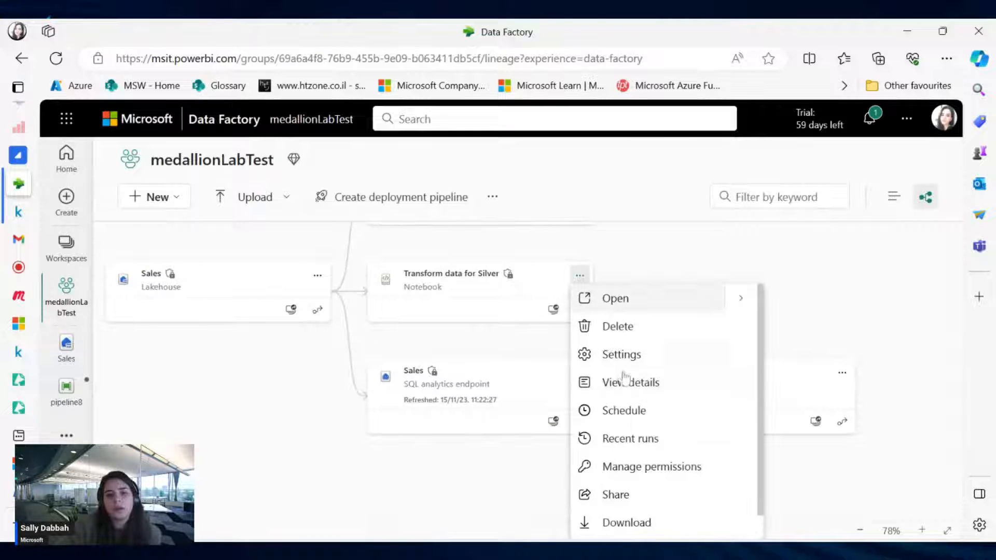
left_click(610, 305)
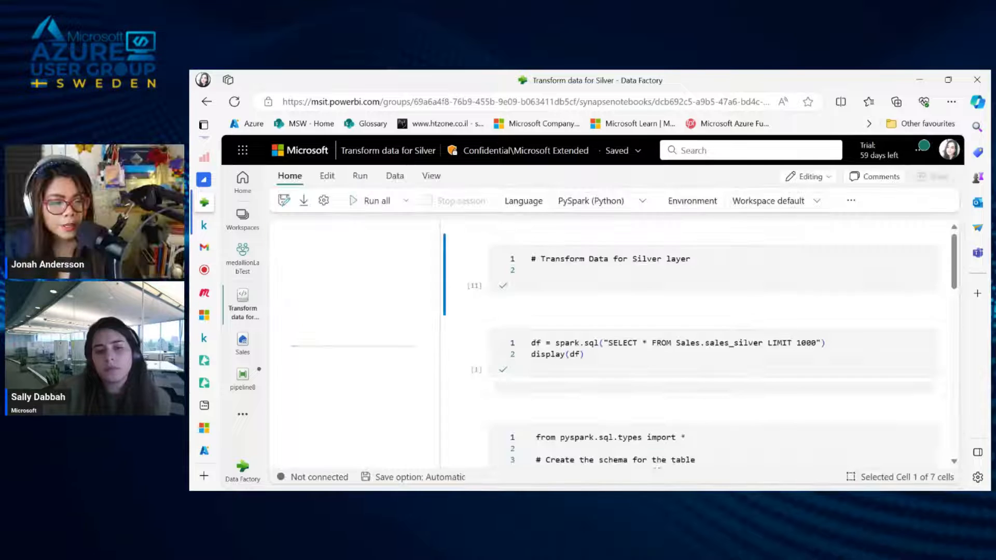
- List the bronze folder's CSV files in the notebook's lakehouse explorer, and collapse the file list
scroll(670, 344, "down", 1)
scroll(669, 344, "up", 1)
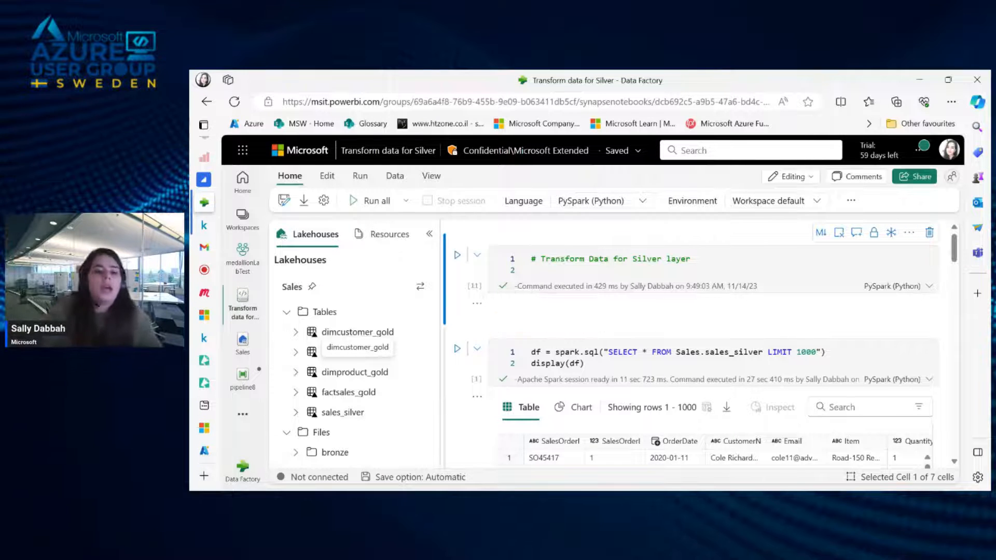
scroll(701, 343, "down", 1)
scroll(701, 347, "up", 1)
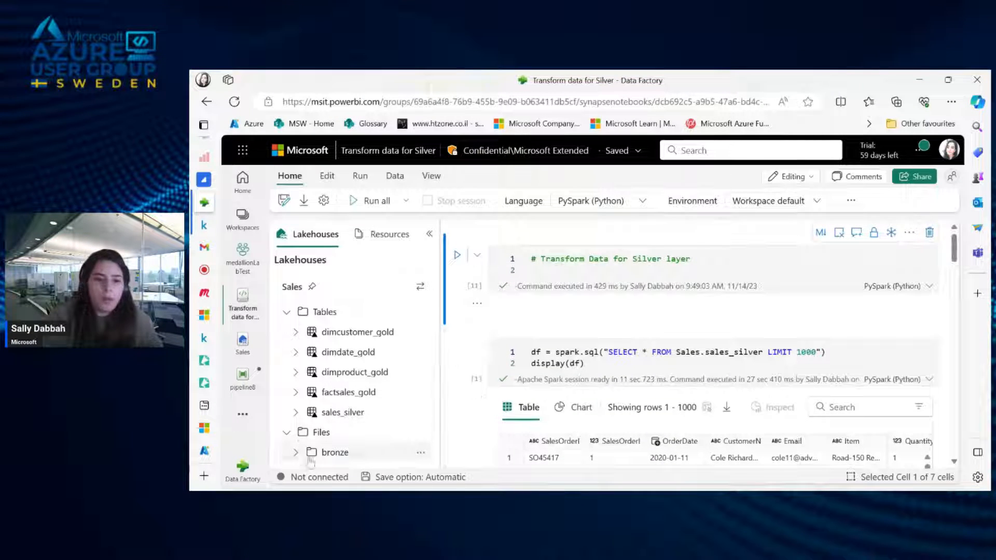
left_click(346, 457)
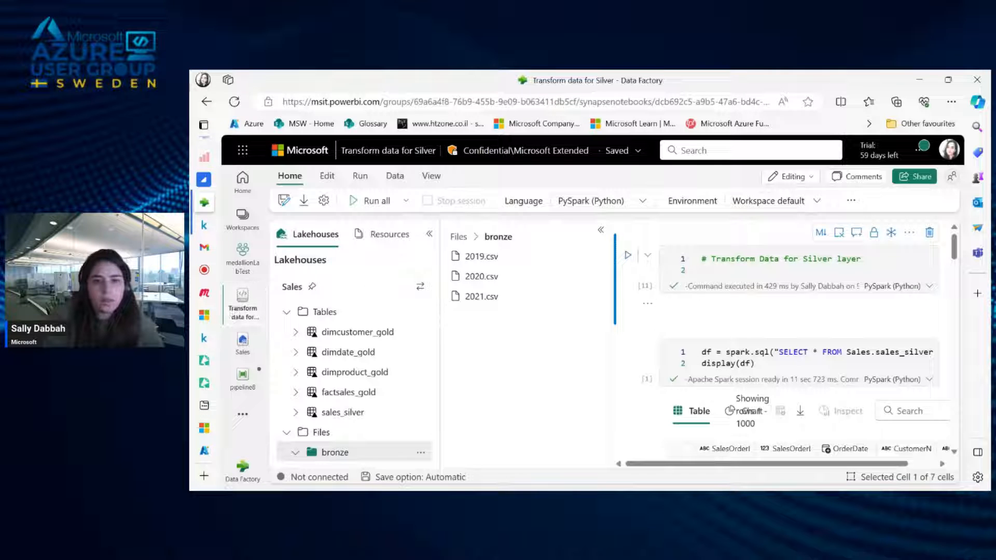
left_click(601, 230)
scroll(713, 345, "down", 2)
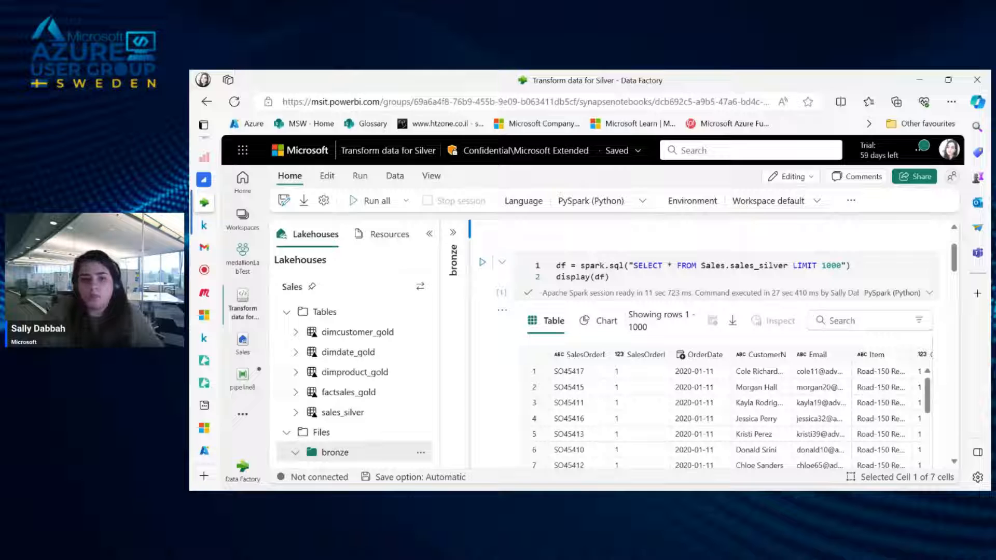
- Examine the SELECT query on Sales.sales_silver and the columns of its result table
left_click_drag(634, 265, 711, 266)
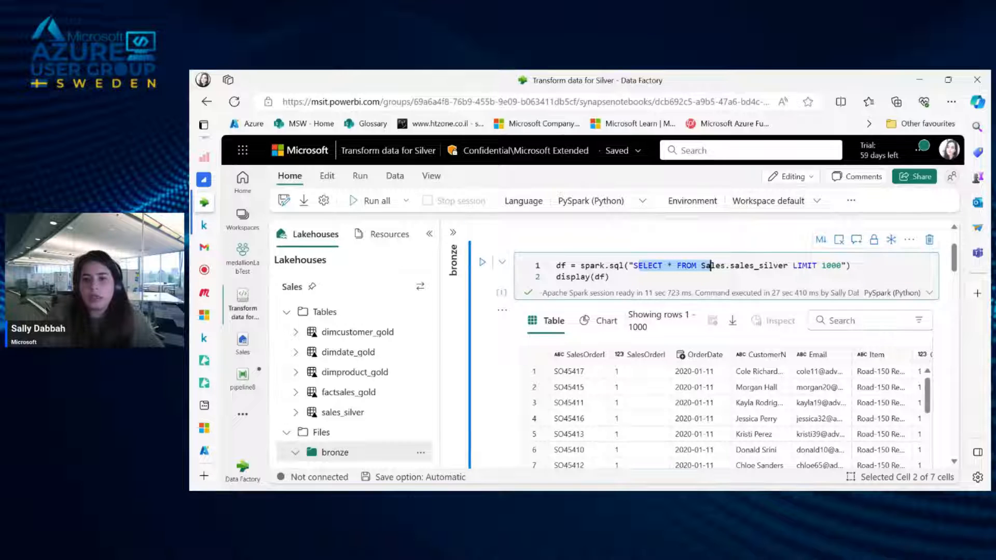
double_click(750, 266)
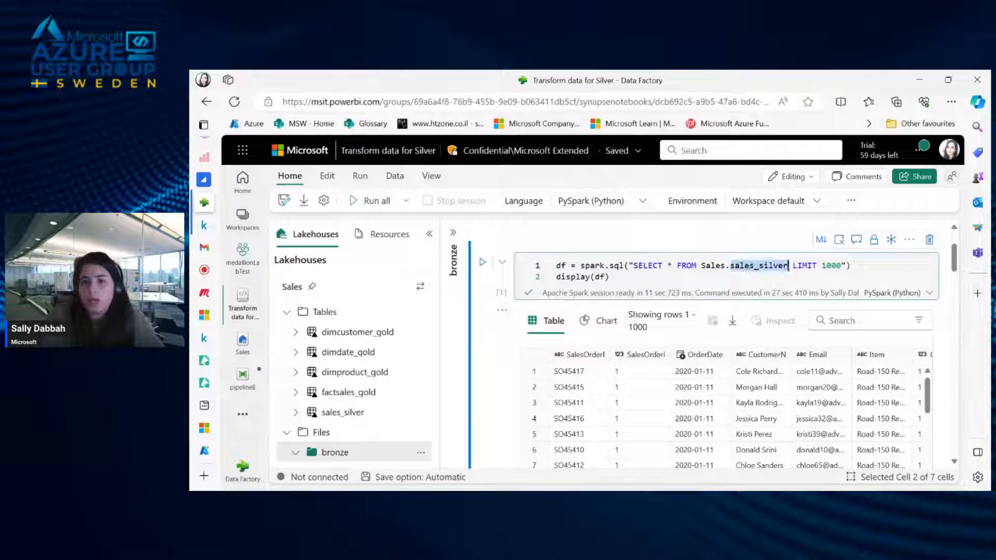
scroll(750, 269, "down", 2)
scroll(751, 270, "up", 1)
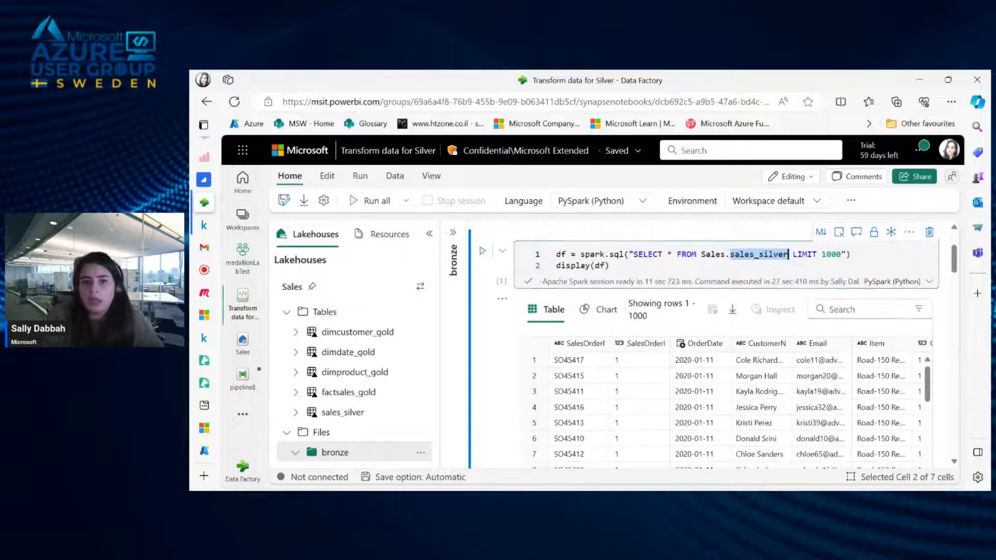
scroll(804, 374, "right", 10)
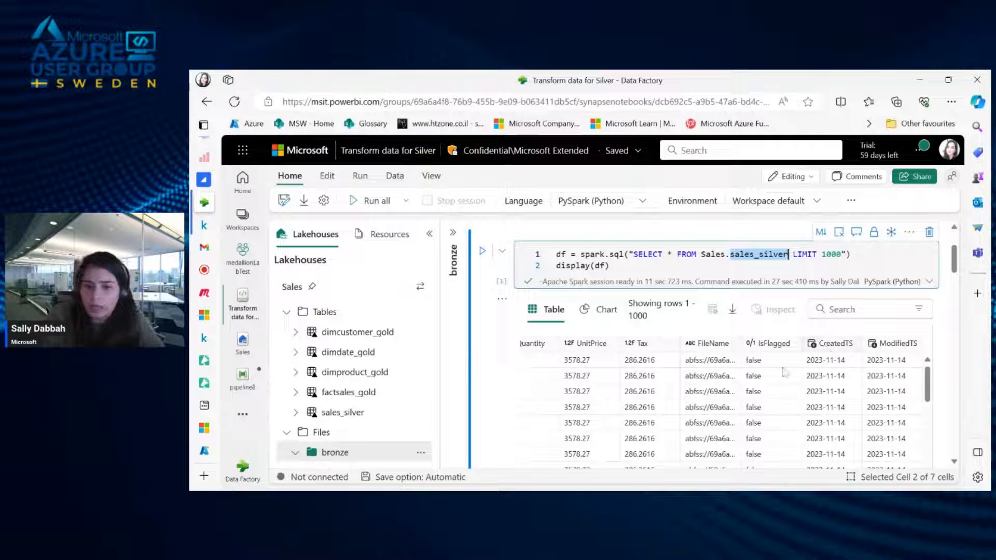
scroll(779, 363, "left", 15)
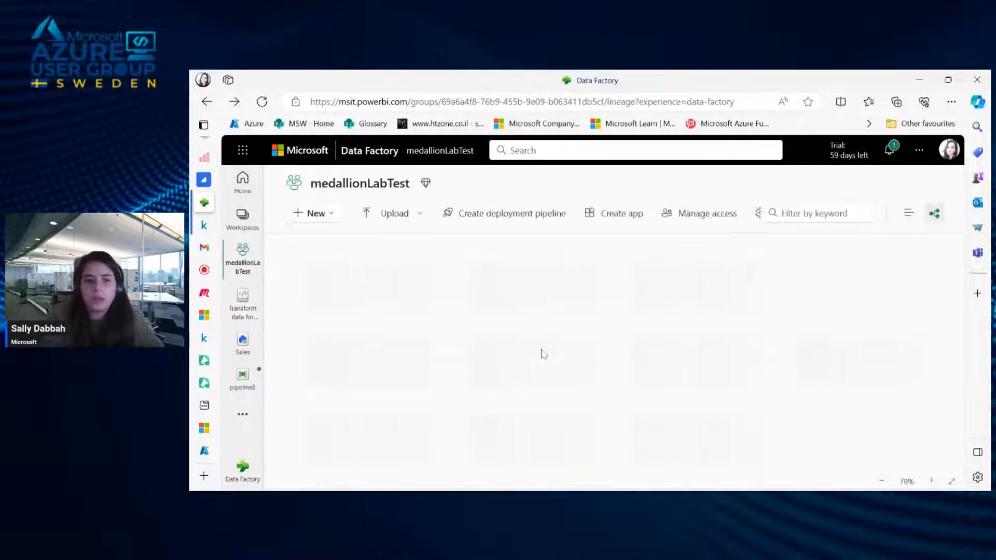
- Reopen the Transform data for Silver notebook and look through the sales_silver query's result rows
left_click(242, 318)
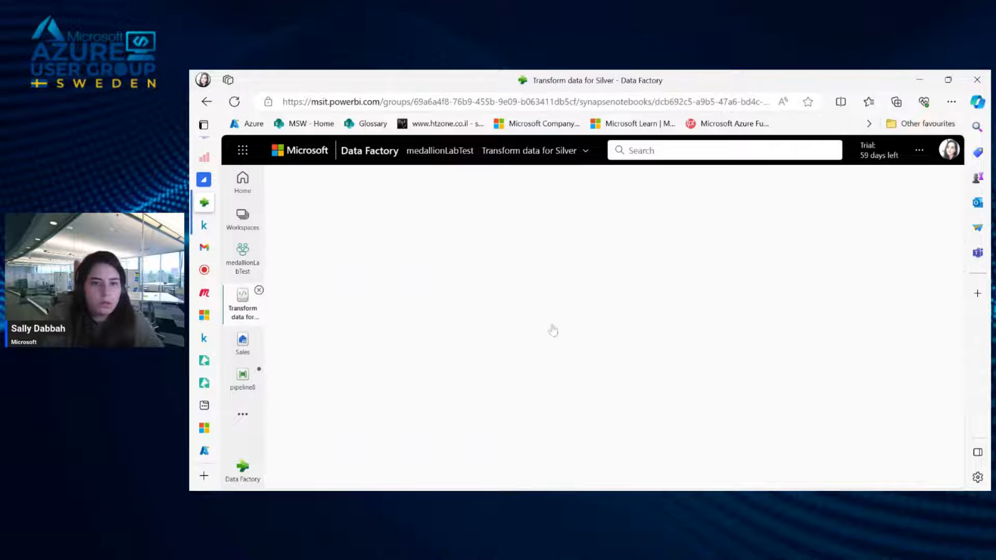
scroll(660, 378, "down", 10)
scroll(660, 379, "down", 15)
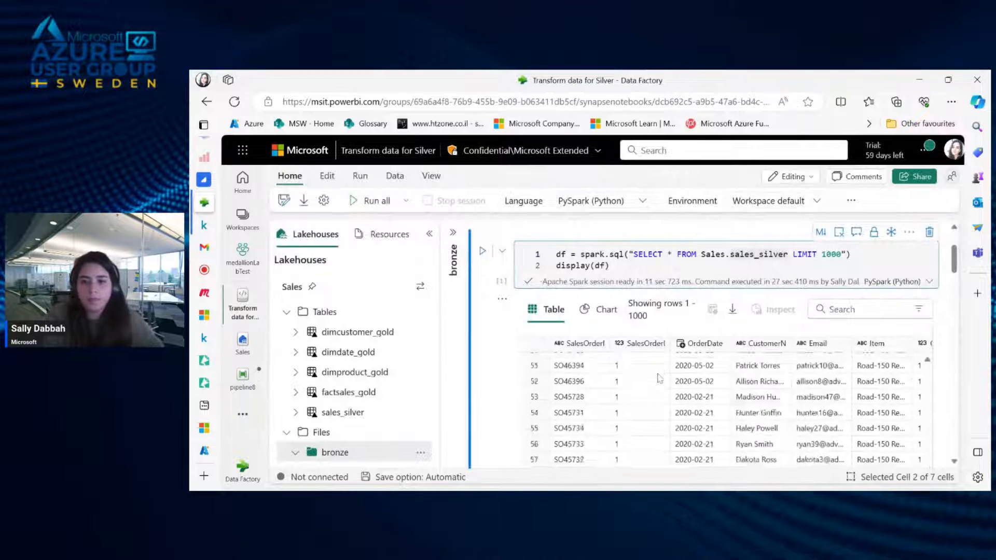
- Examine the cell that defines orderSchema and reads all CSV files from Files/bronze into a dataframe
scroll(709, 303, "down", 8)
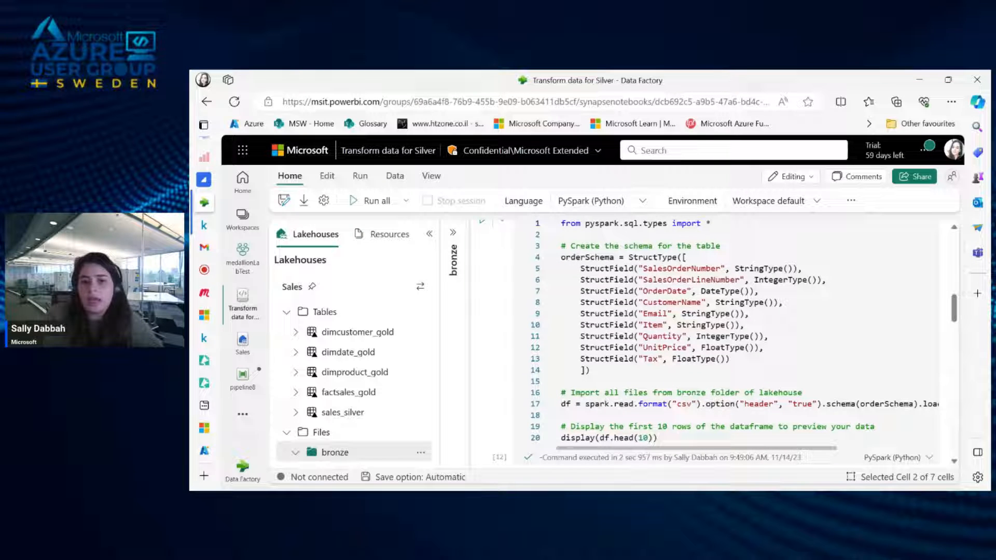
left_click_drag(590, 404, 721, 404)
scroll(721, 403, "right", 3)
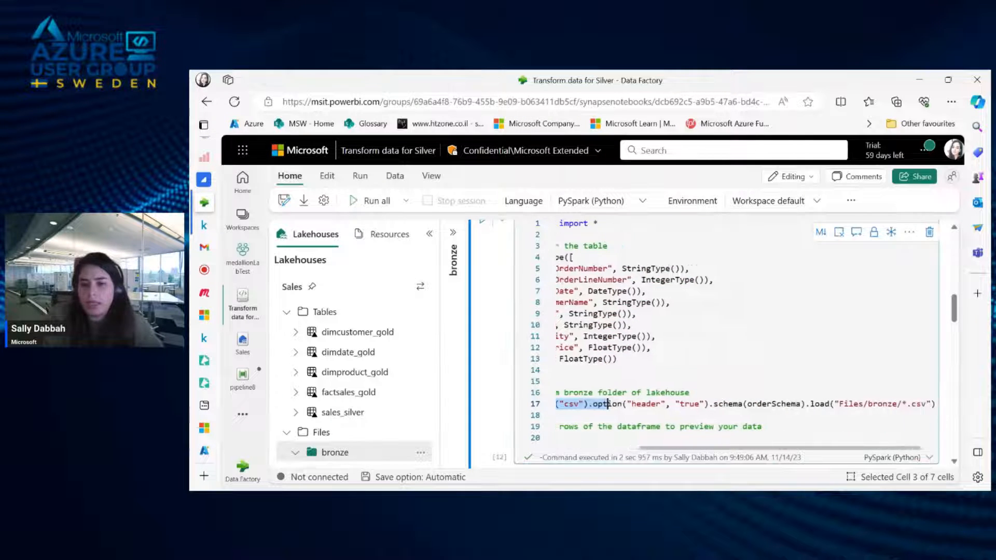
scroll(721, 404, "left", 3)
scroll(721, 404, "down", 1)
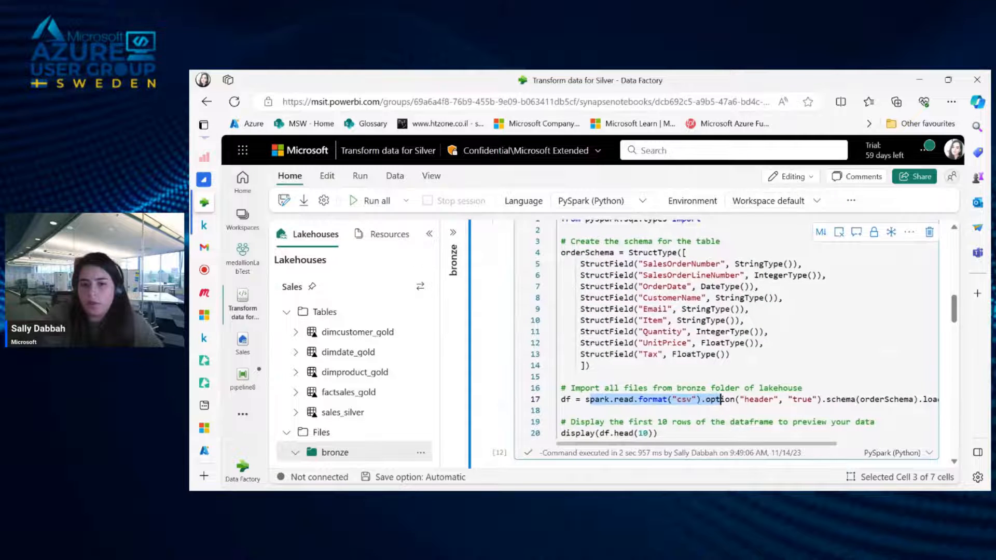
- Review the data validation cell's code that adds the FileName, IsFlagged, CreatedTS and ModifiedTS columns
scroll(721, 399, "down", 6)
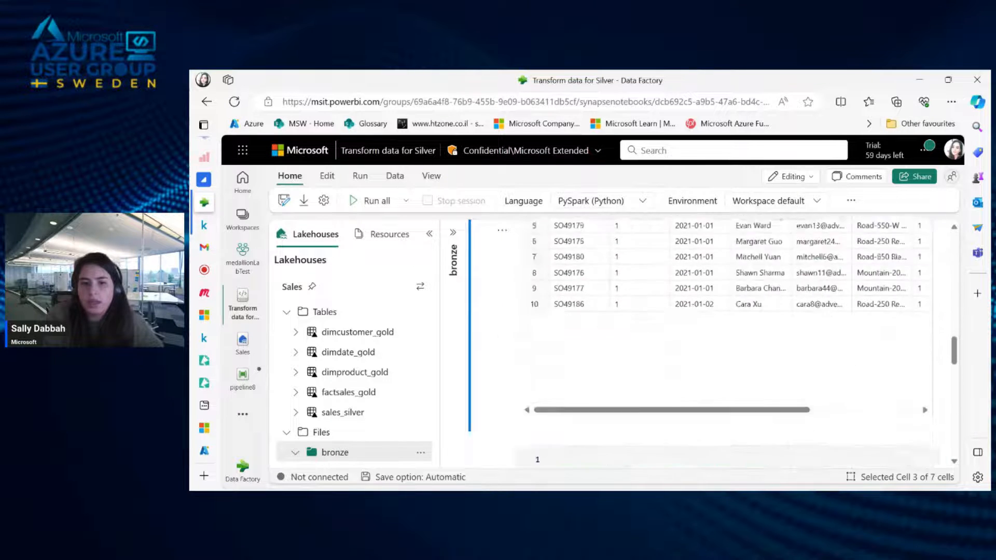
scroll(714, 343, "down", 5)
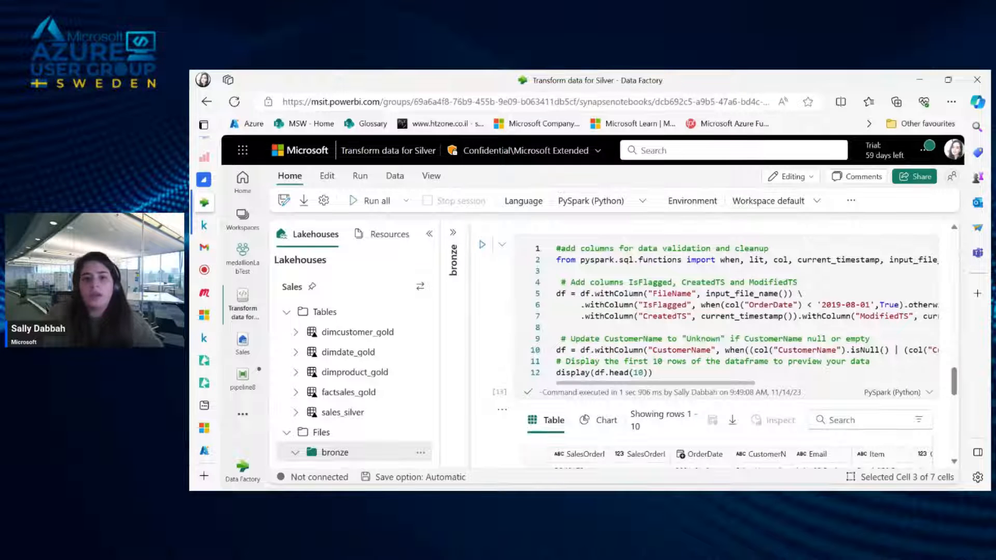
double_click(690, 293)
double_click(687, 305)
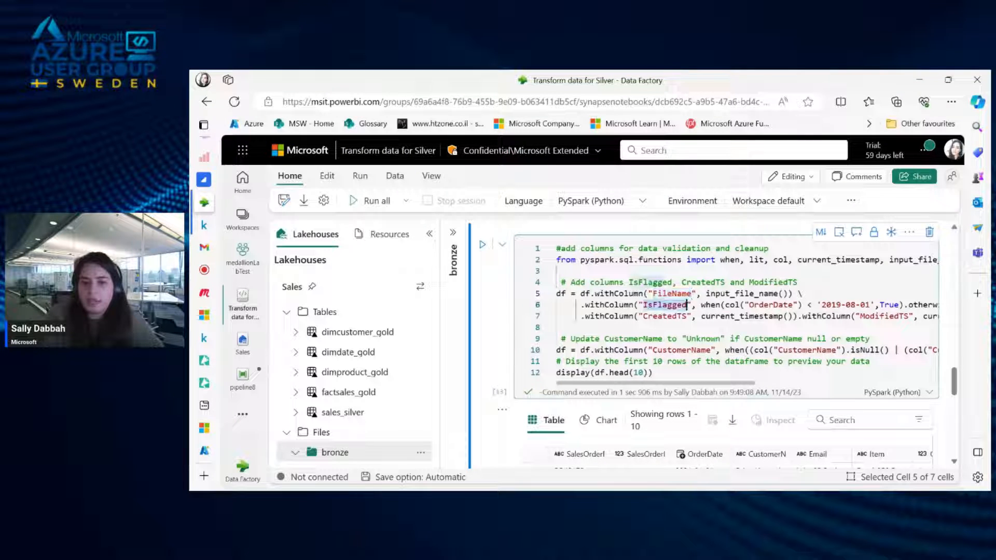
scroll(688, 305, "right", 5)
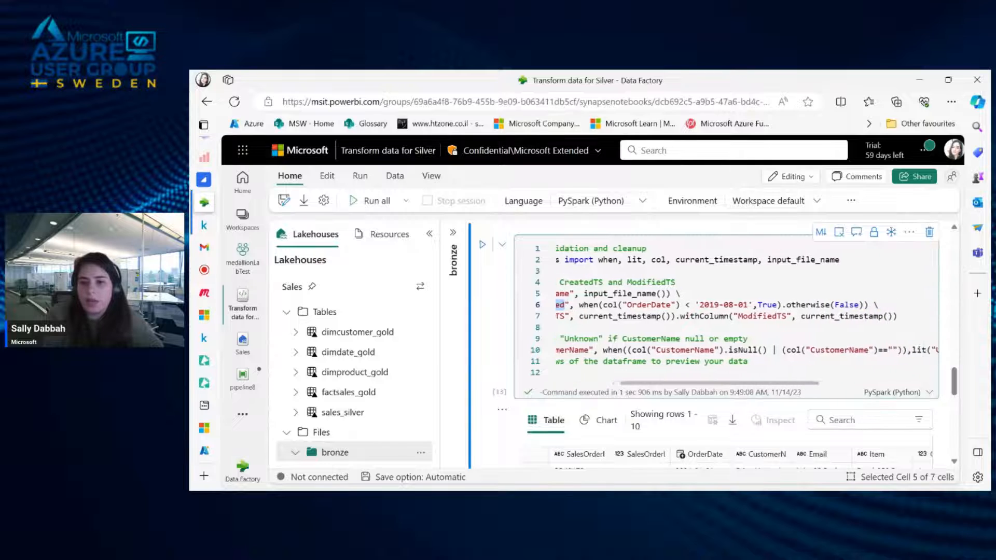
scroll(687, 305, "left", 5)
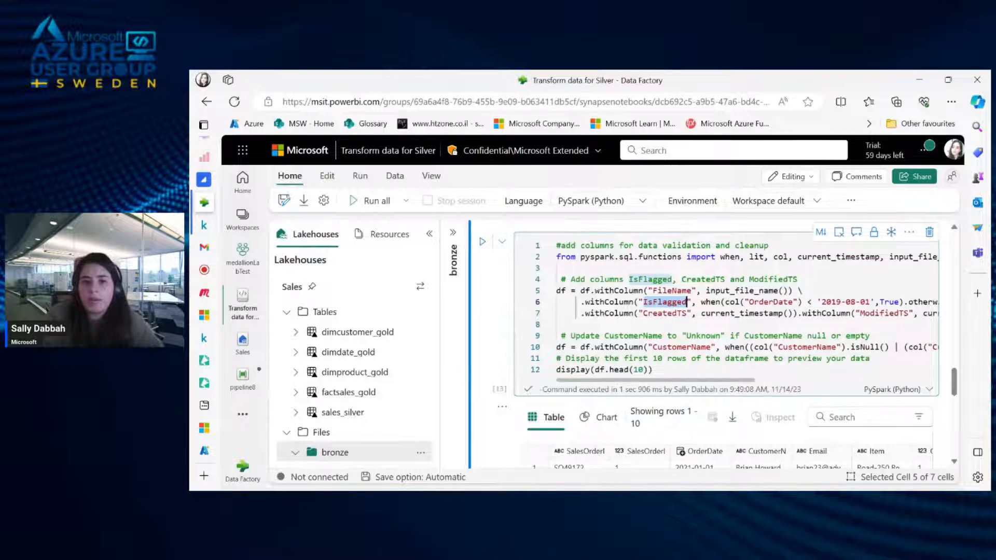
- Read the dataframe assignments in the validation cell, including the rule replacing null or empty CustomerName values with "Unknown"
left_click(565, 290)
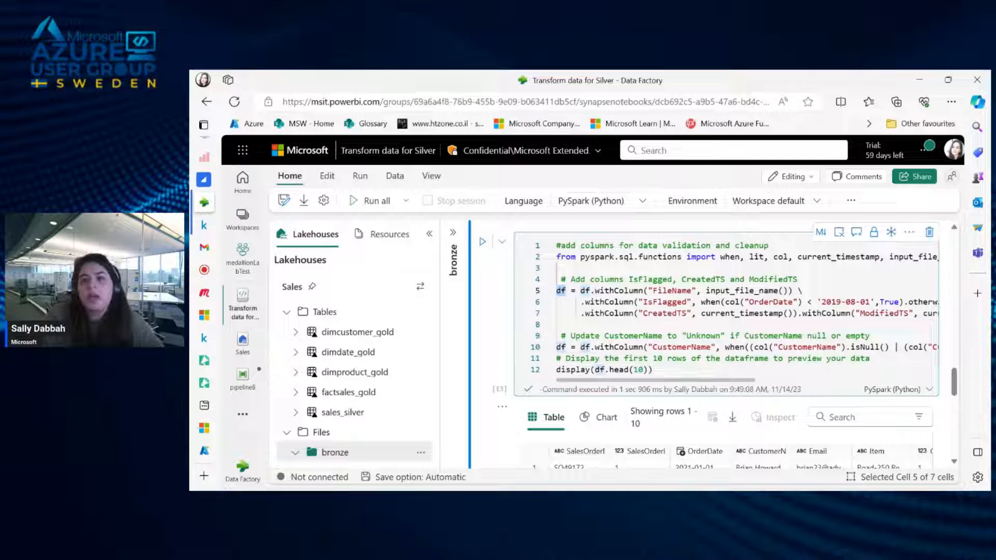
scroll(748, 311, "right", 5)
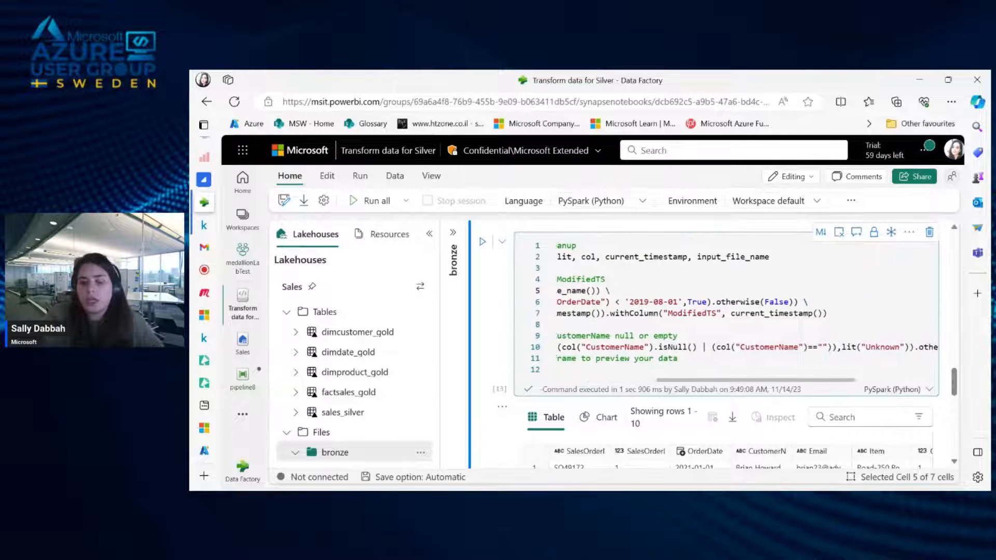
scroll(727, 314, "right", 1)
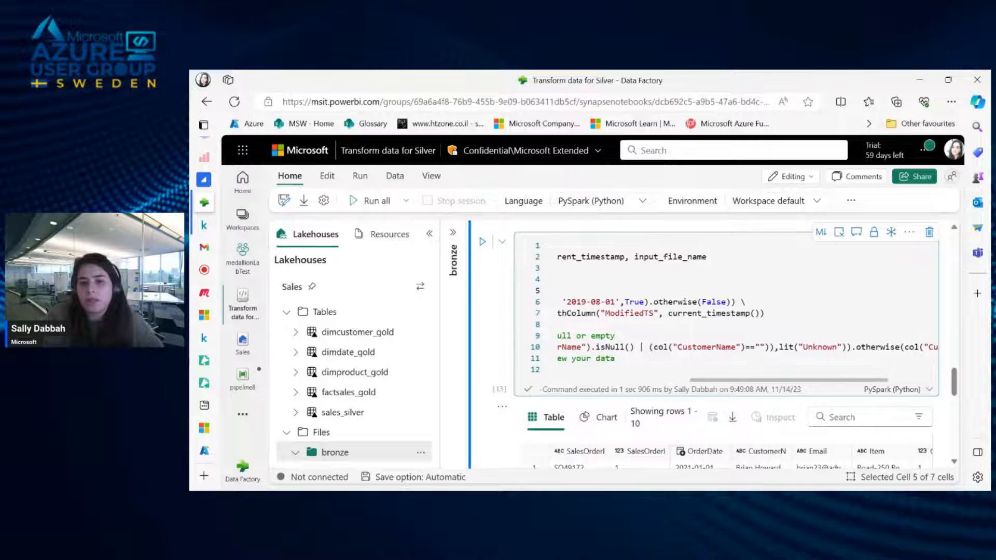
scroll(726, 314, "left", 5)
scroll(726, 313, "right", 4)
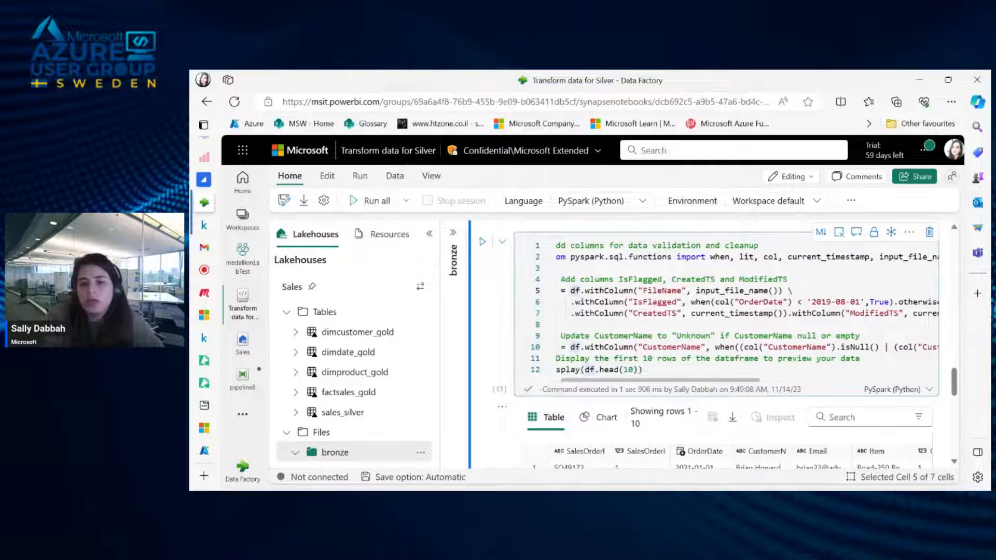
scroll(726, 314, "right", 4)
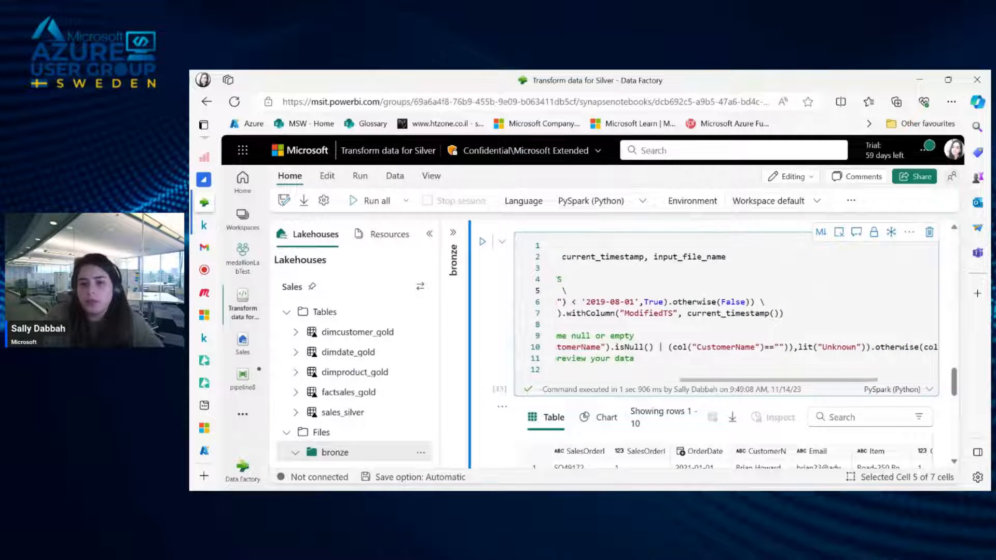
scroll(727, 314, "left", 8)
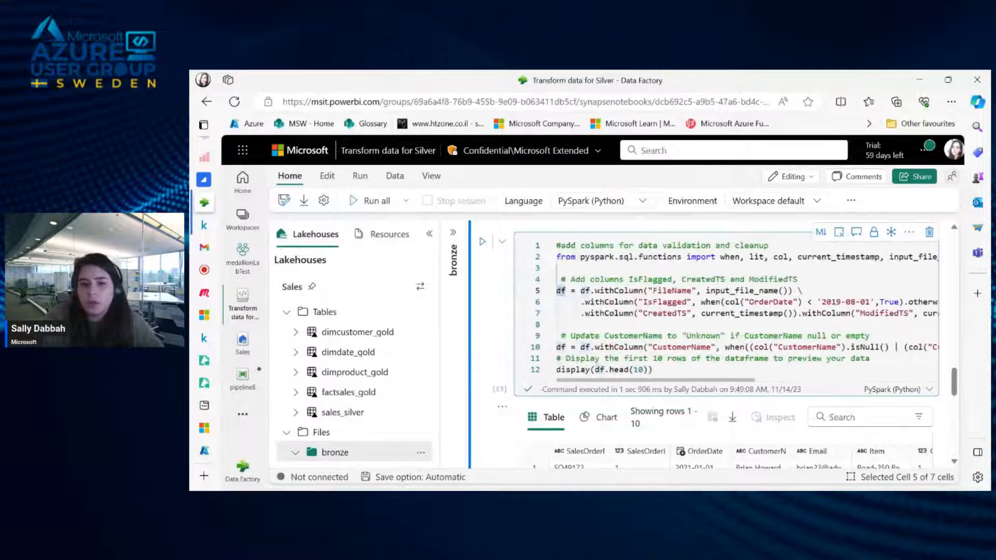
- Look over the validation cell's preview rows and the cell that defines the sales_silver table schema with DeltaTable.createIfNotExists
scroll(727, 314, "down", 5)
scroll(727, 314, "up", 2)
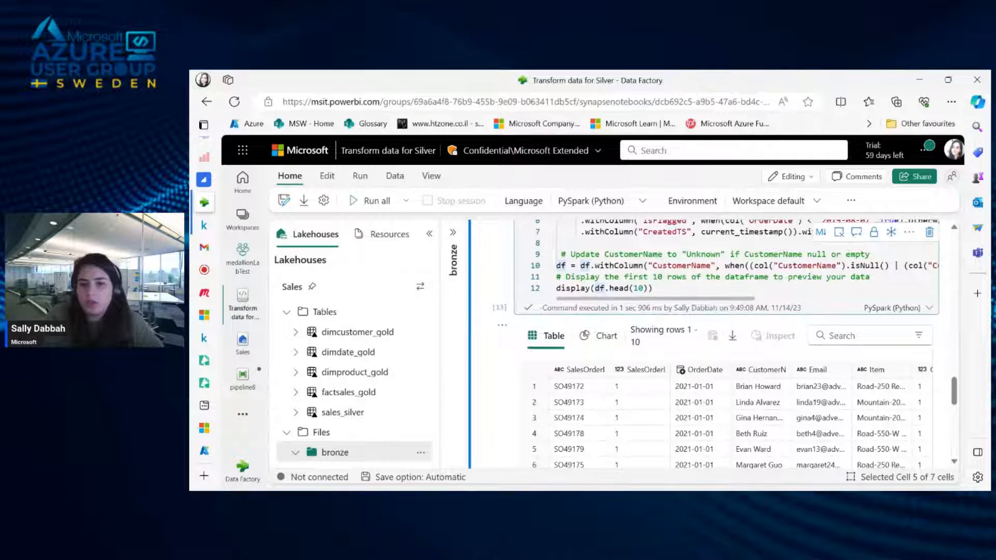
scroll(696, 379, "down", 10)
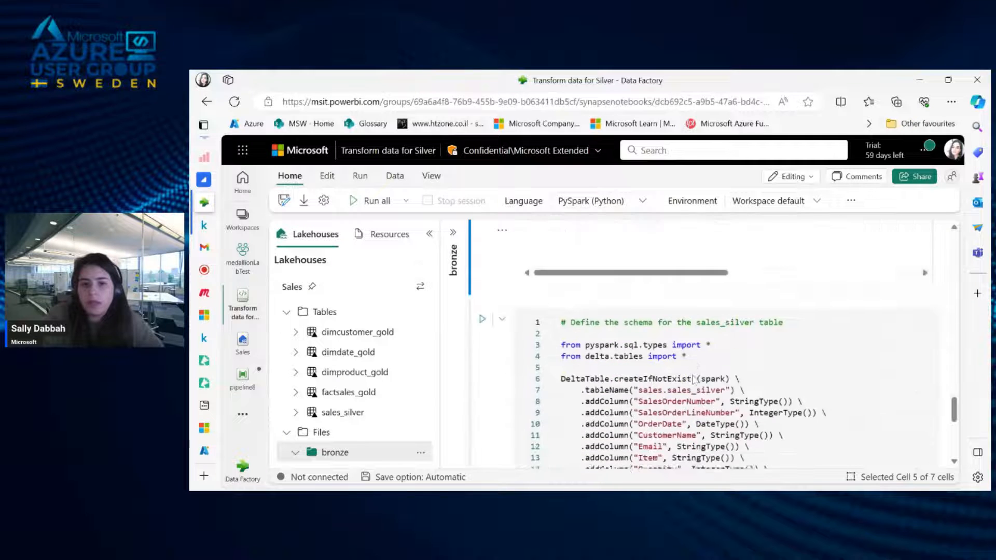
scroll(696, 382, "down", 1)
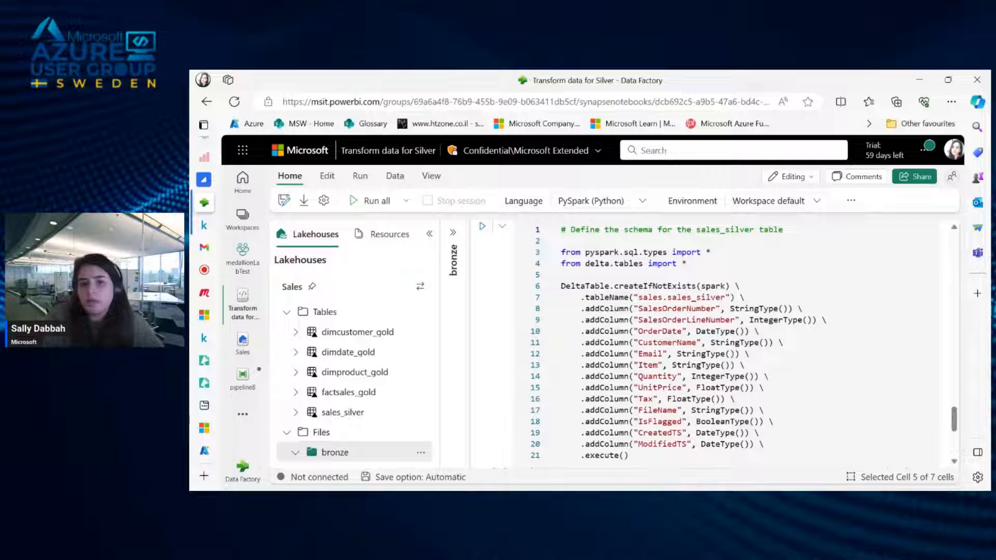
triple_click(672, 230)
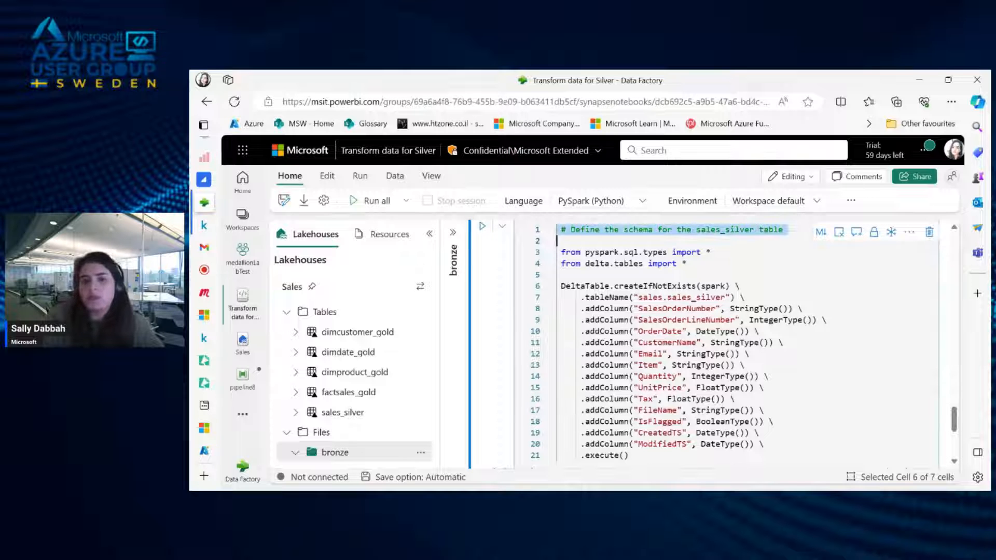
scroll(727, 344, "down", 1)
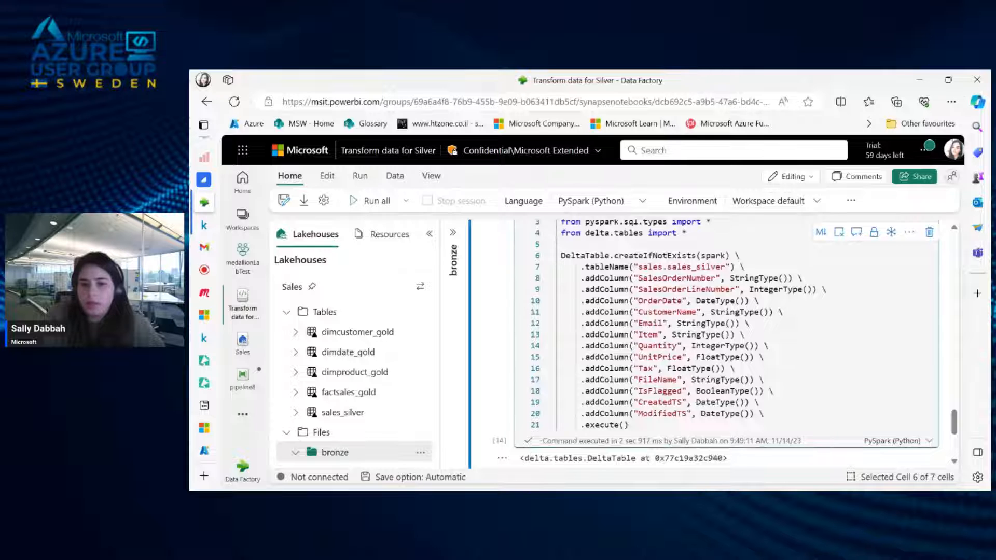
- Examine the merge cell that updates matching sales_silver records and inserts new ones from dfUpdates, through its whenNotMatchedInsert values and execute call
scroll(727, 344, "down", 5)
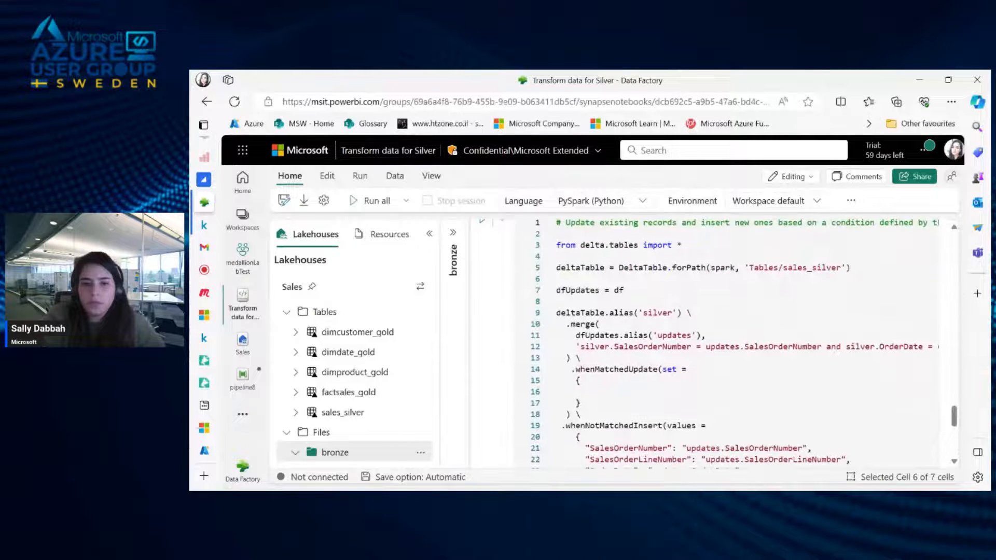
scroll(726, 344, "down", 1)
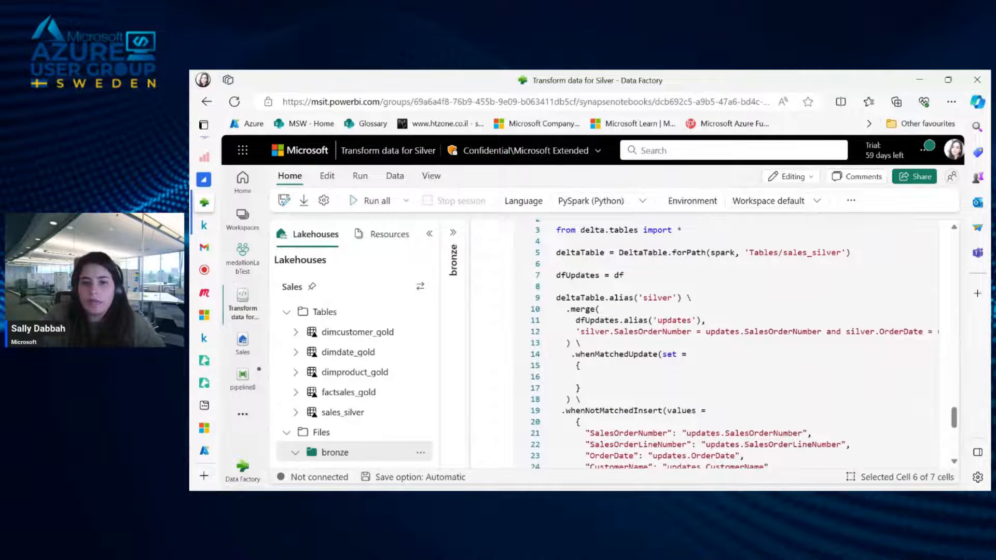
double_click(605, 297)
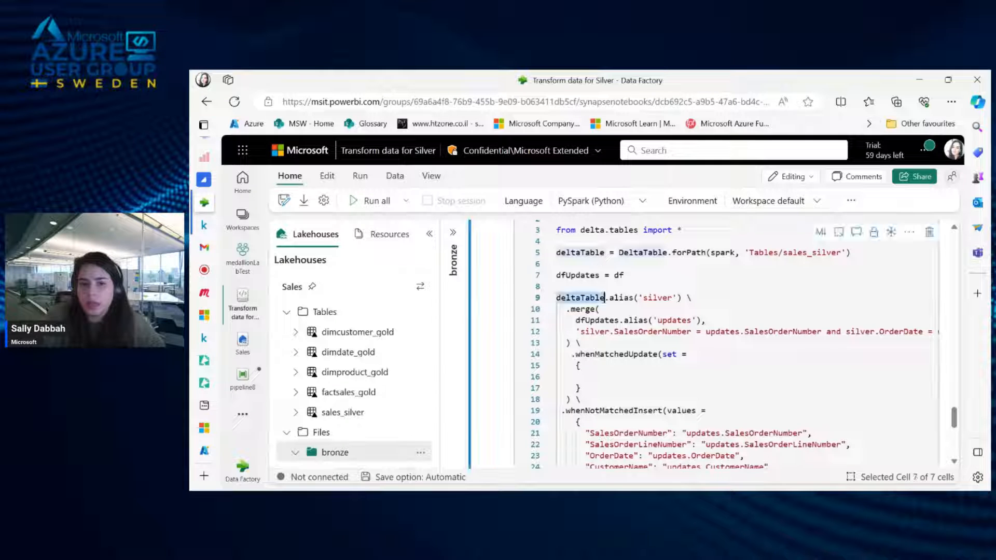
double_click(577, 275)
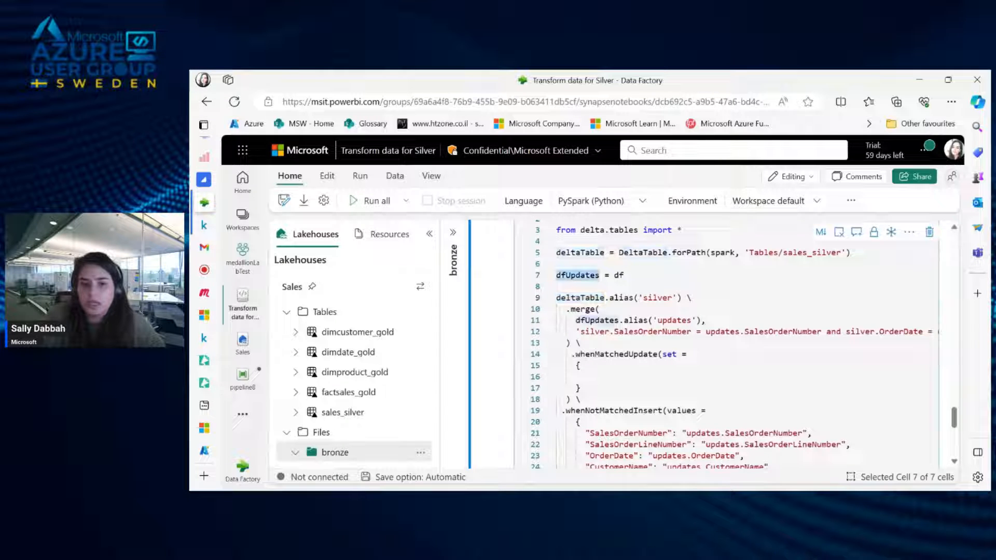
triple_click(579, 299)
left_click(586, 309)
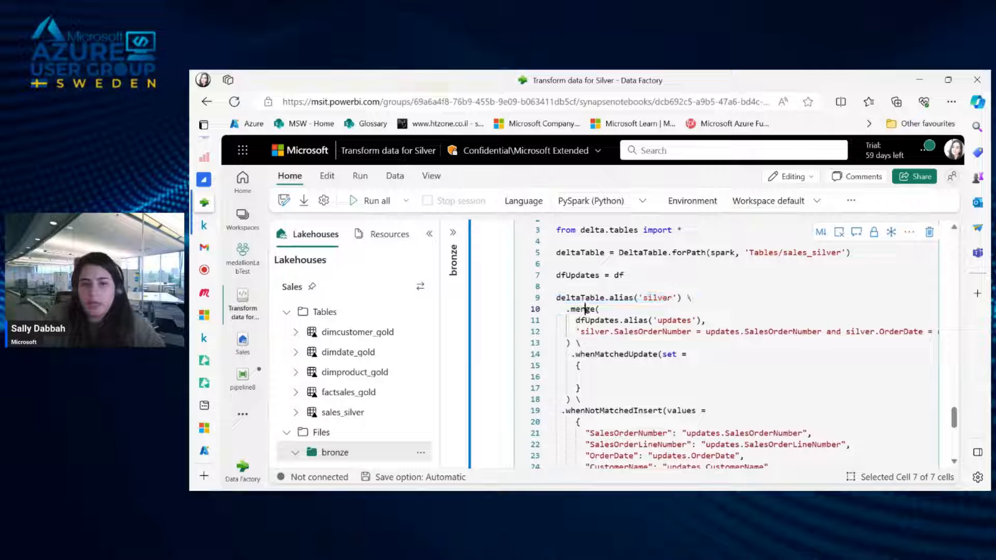
scroll(597, 310, "down", 5)
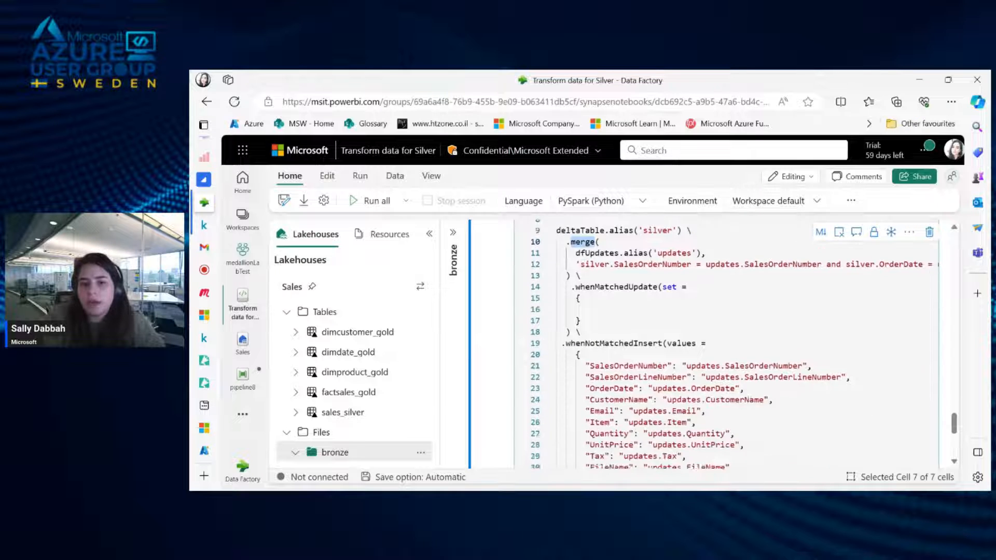
scroll(597, 309, "up", 1)
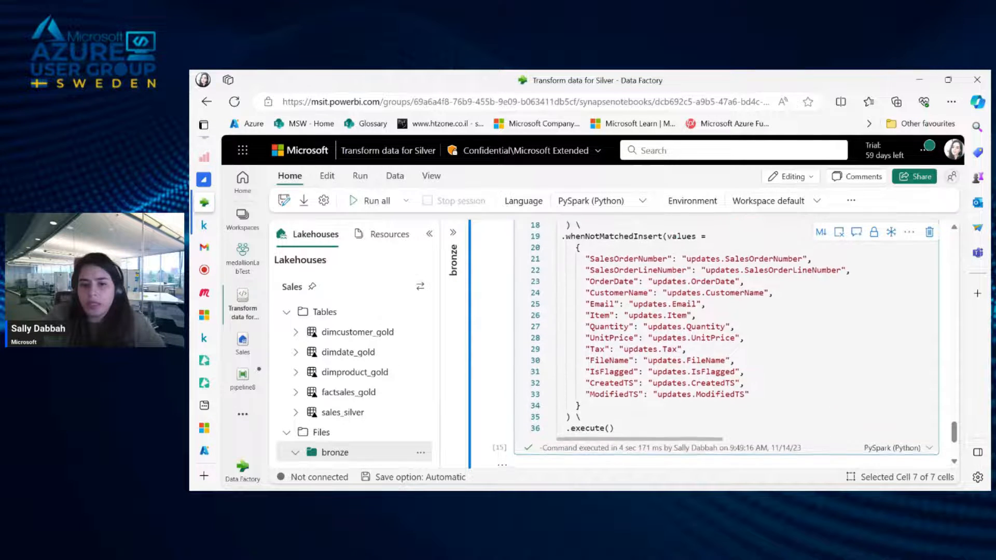
scroll(597, 309, "down", 3)
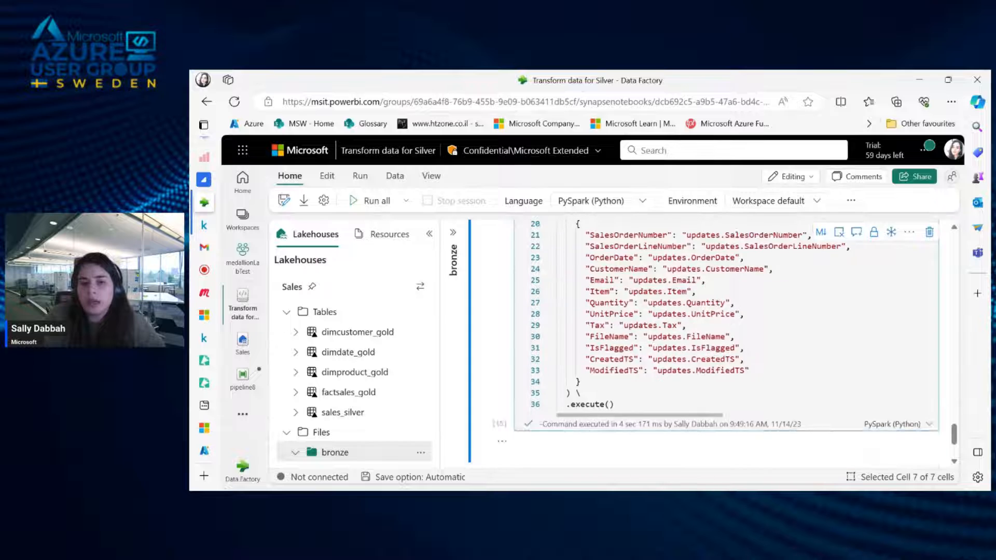
scroll(597, 309, "up", 1)
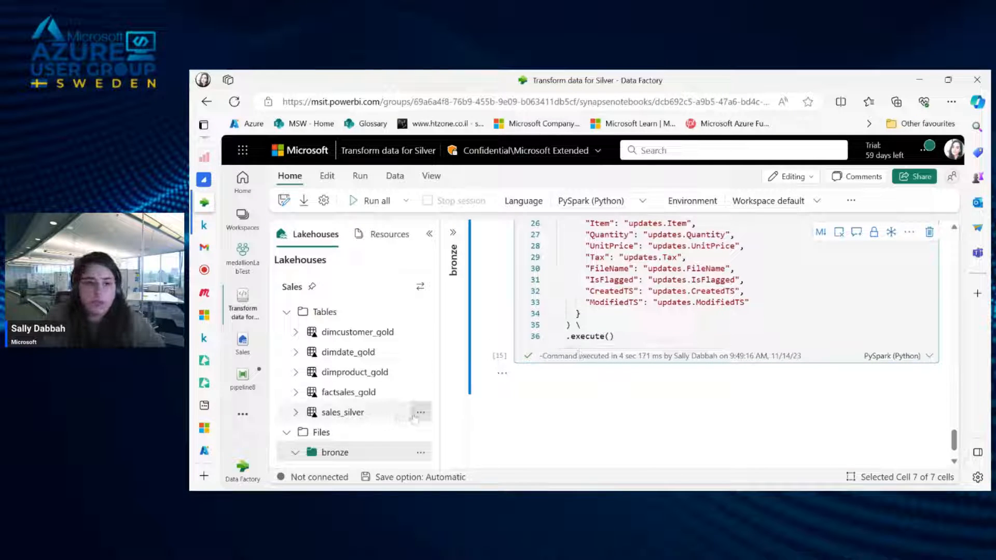
- Load the sales_silver table with Spark in a new notebook cell and run the generated query
left_click(417, 414)
mouse_move(440, 377)
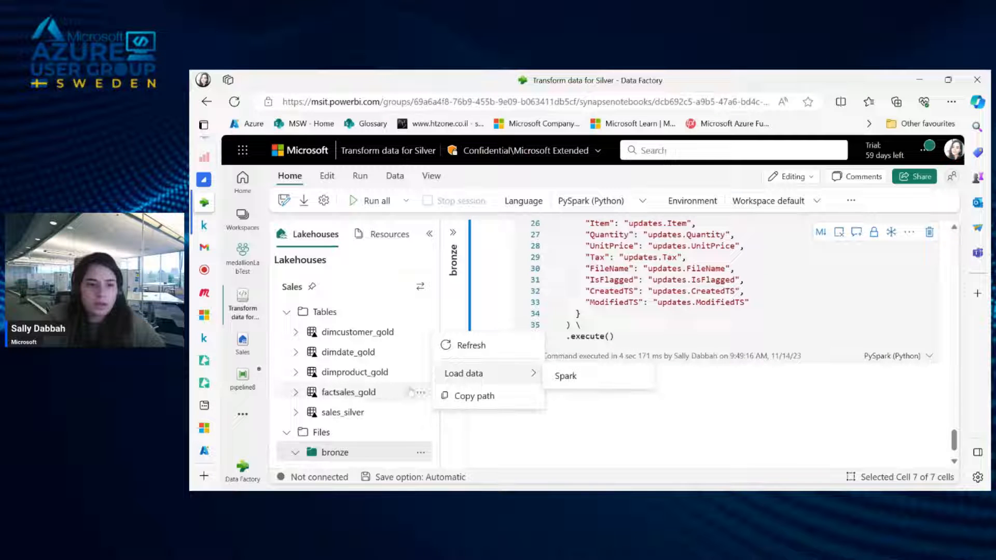
left_click(576, 378)
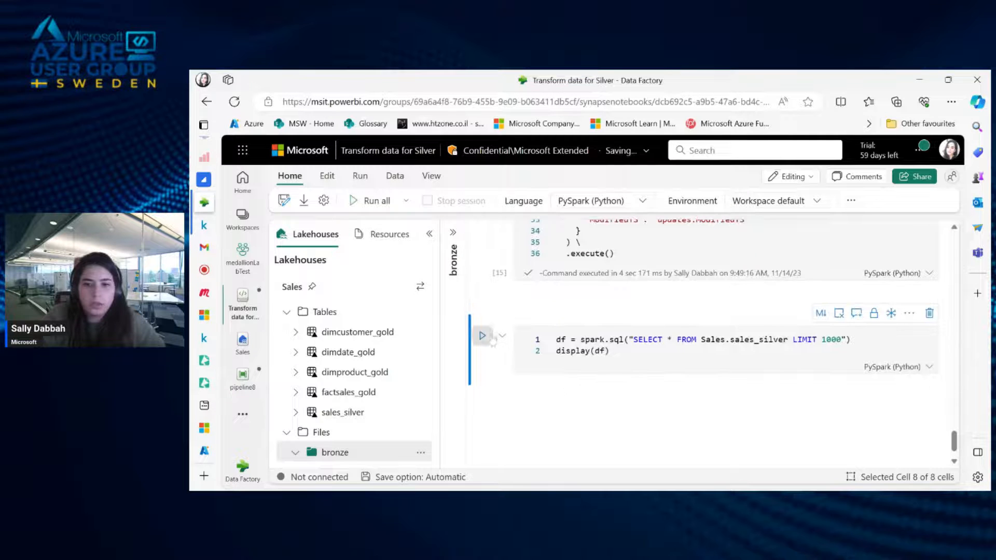
left_click(483, 336)
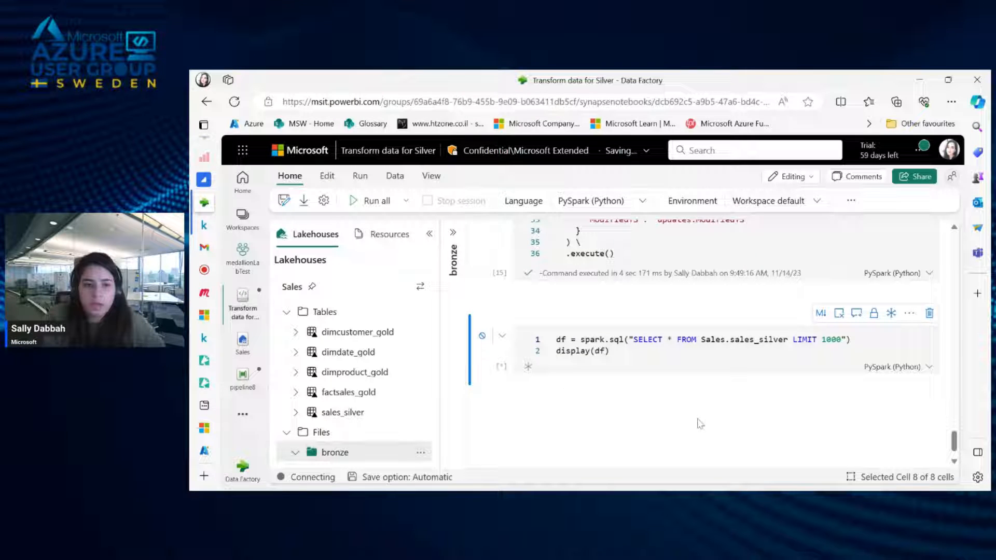
mouse_move(592, 387)
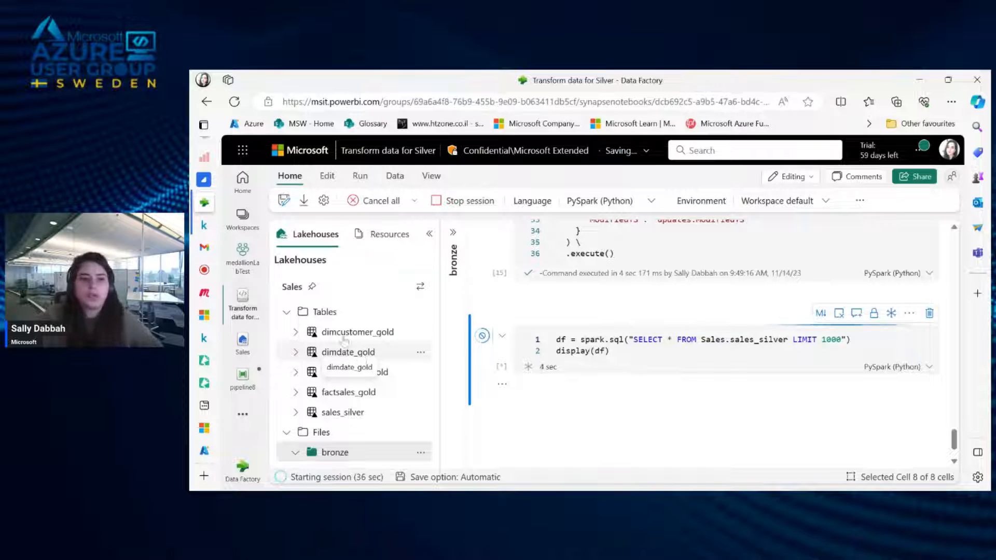
- Return to the medallionLabTest workspace and open the Transform data for Gold notebook
left_click(242, 257)
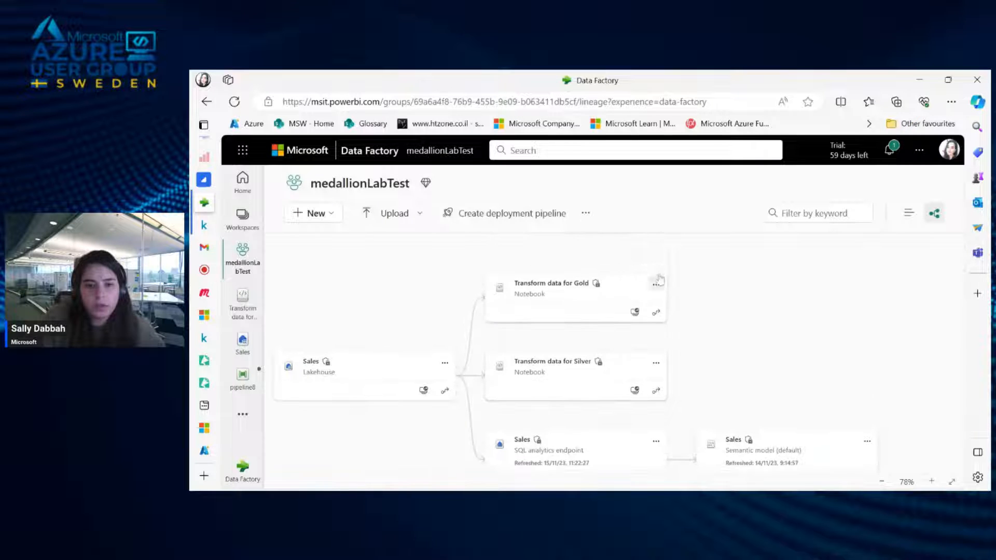
left_click(655, 283)
left_click(676, 306)
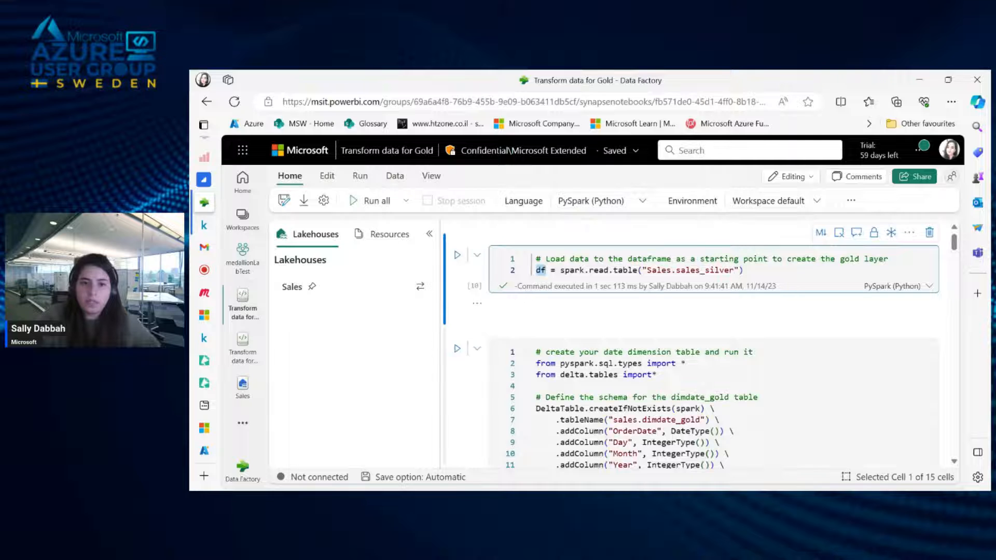
- Review the cells that create the dimdate_gold table and build the dfdimDate_gold dataframe with dropDuplicates on OrderDate
double_click(630, 295)
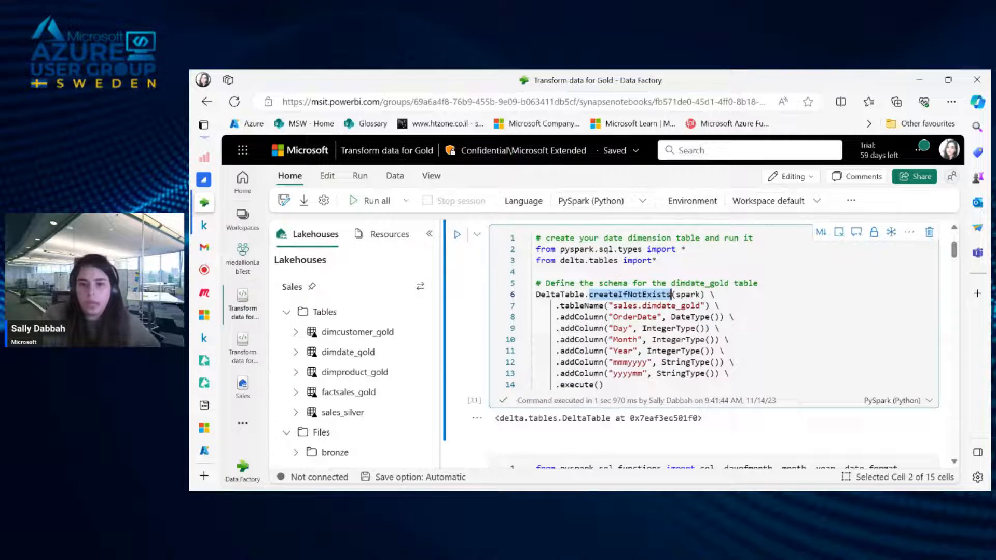
scroll(716, 343, "down", 5)
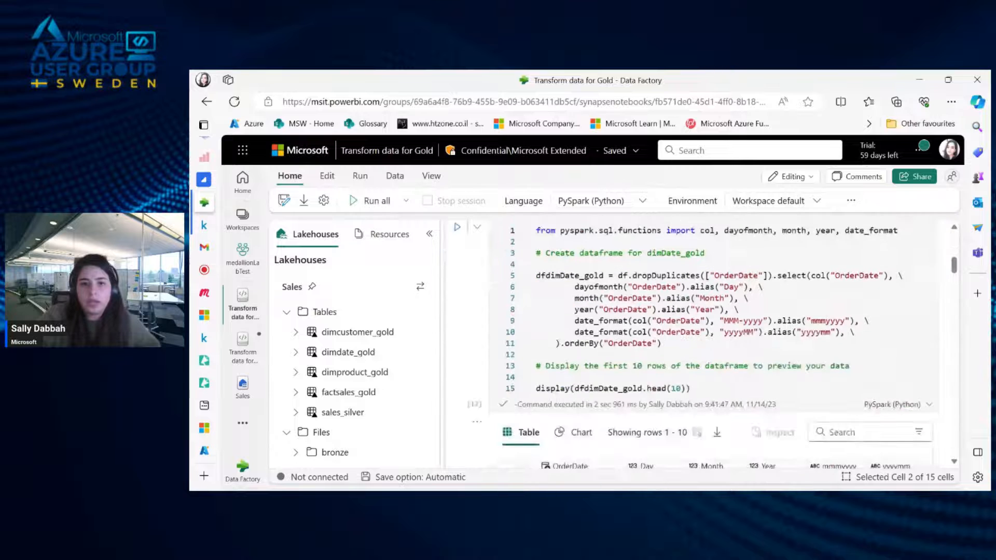
double_click(666, 276)
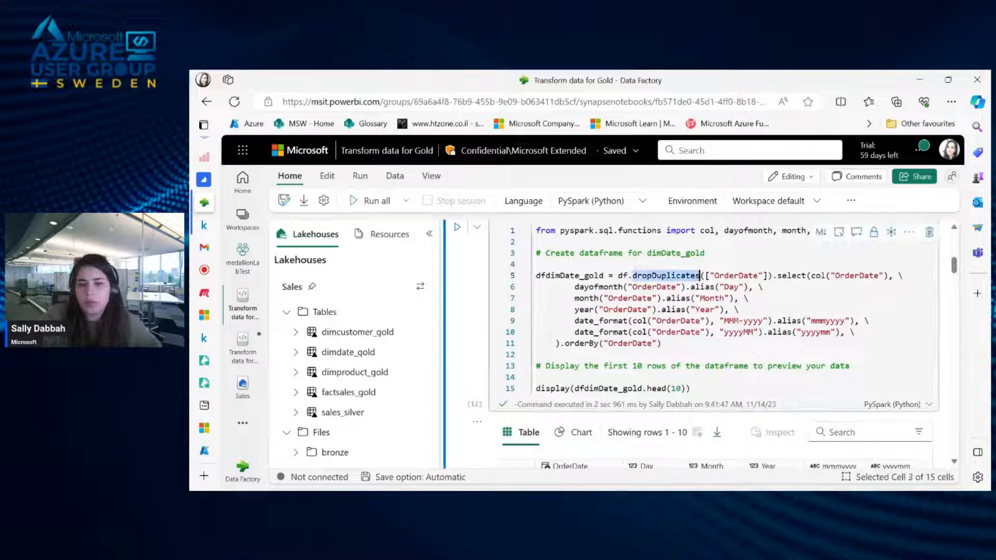
scroll(716, 343, "down", 6)
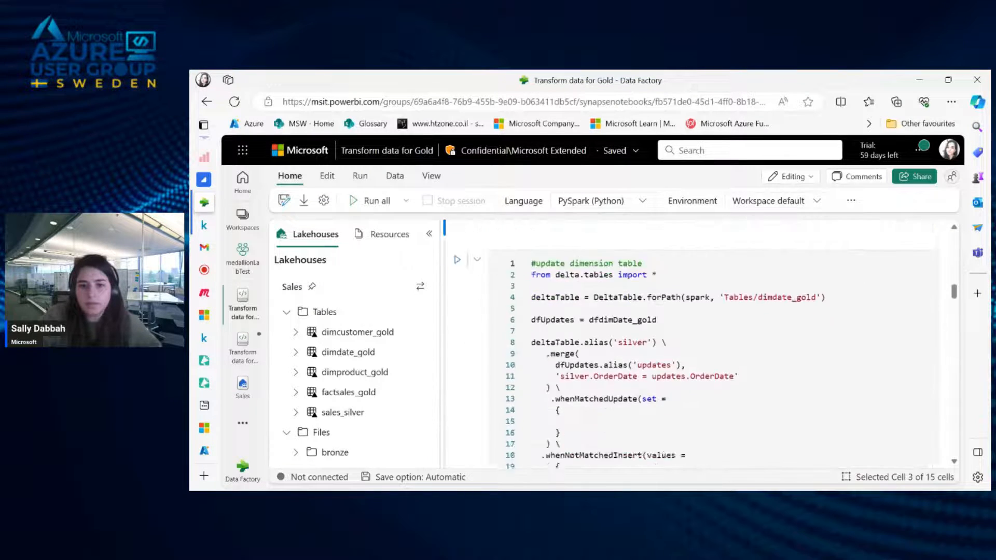
- Examine the update dimension table cell that merges dfdimDate_gold into Tables/dimdate_gold on matching OrderDate
scroll(716, 343, "up", 3)
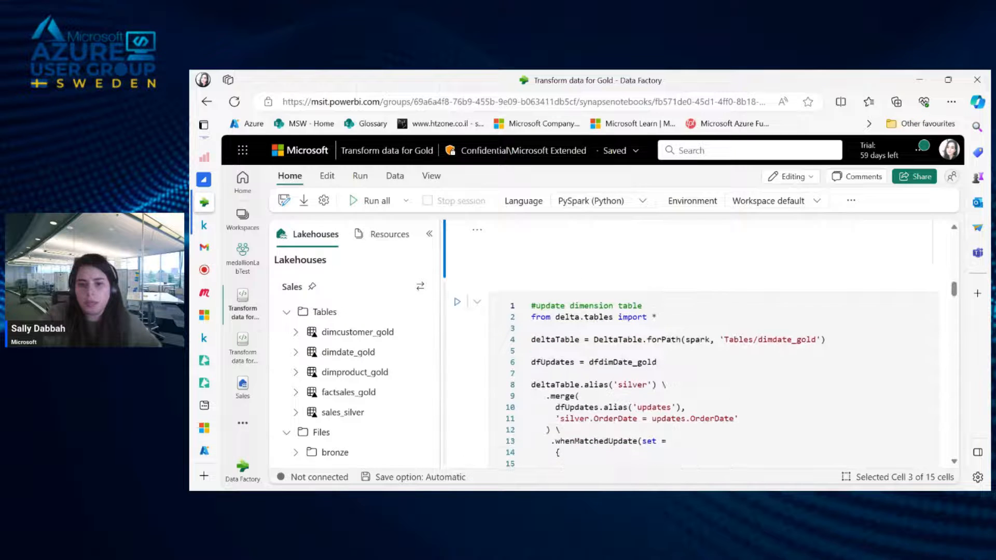
scroll(665, 342, "down", 1)
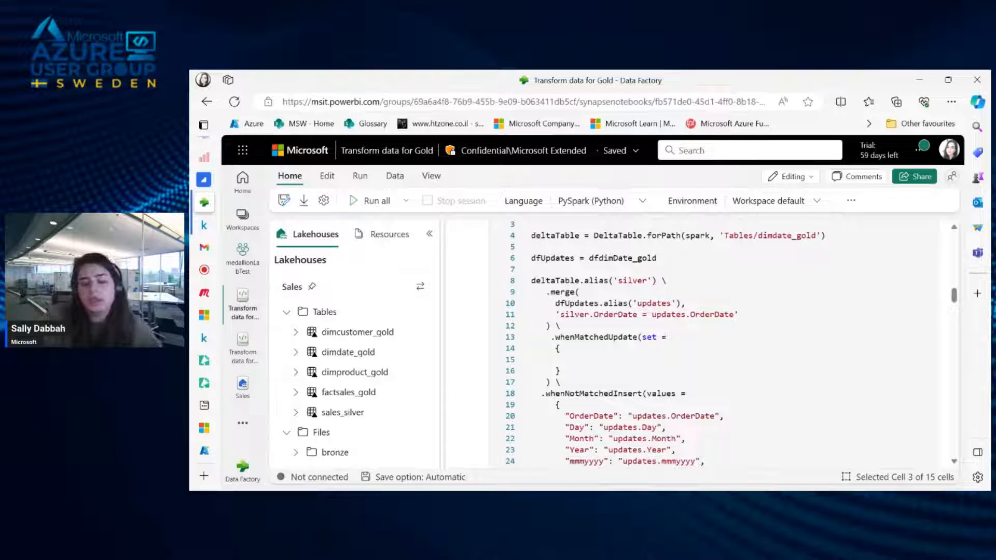
scroll(659, 343, "down", 1)
scroll(659, 342, "up", 2)
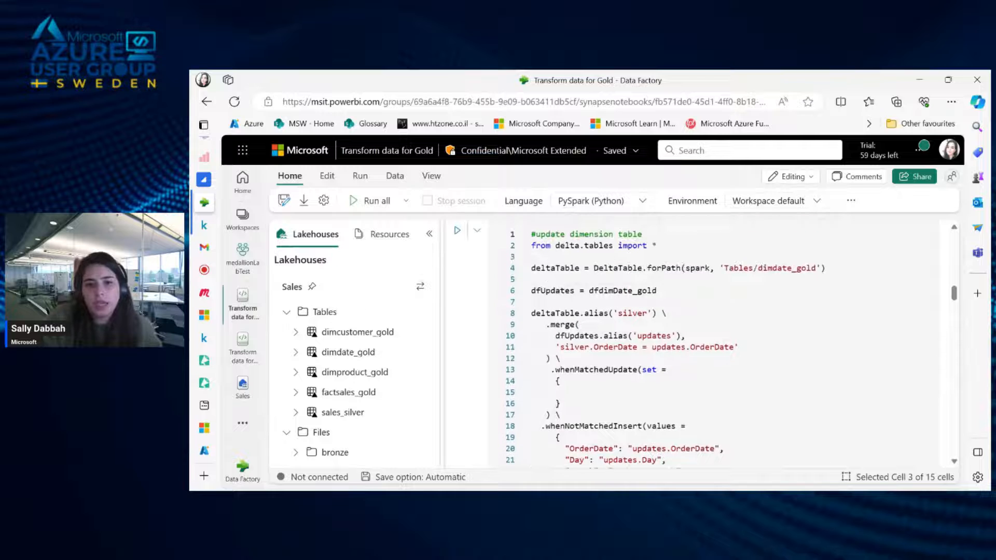
left_click(596, 313)
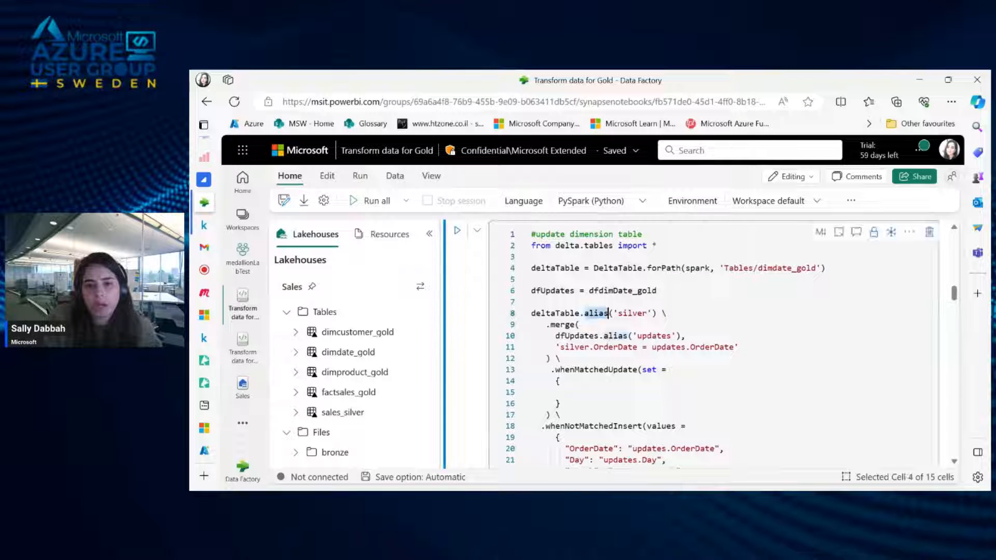
double_click(550, 302)
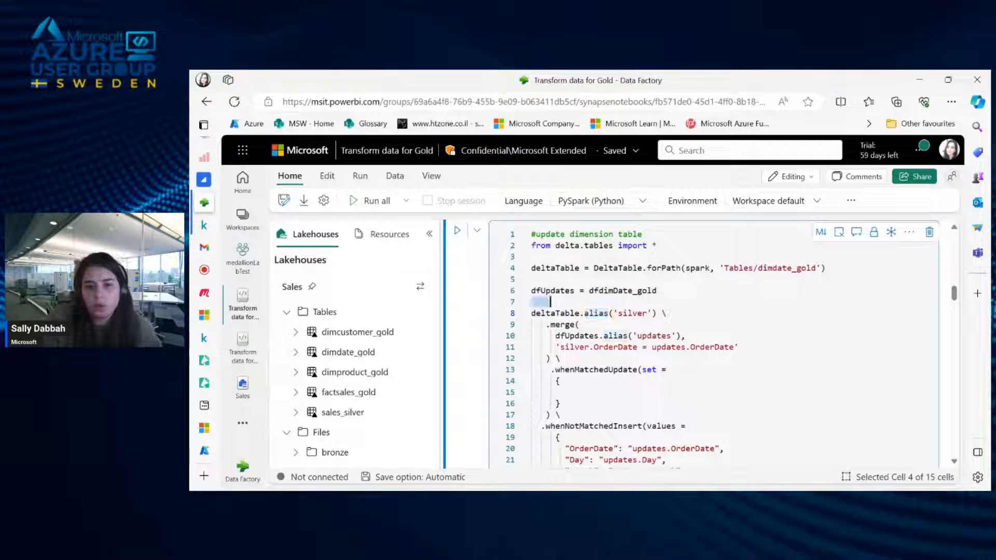
double_click(622, 291)
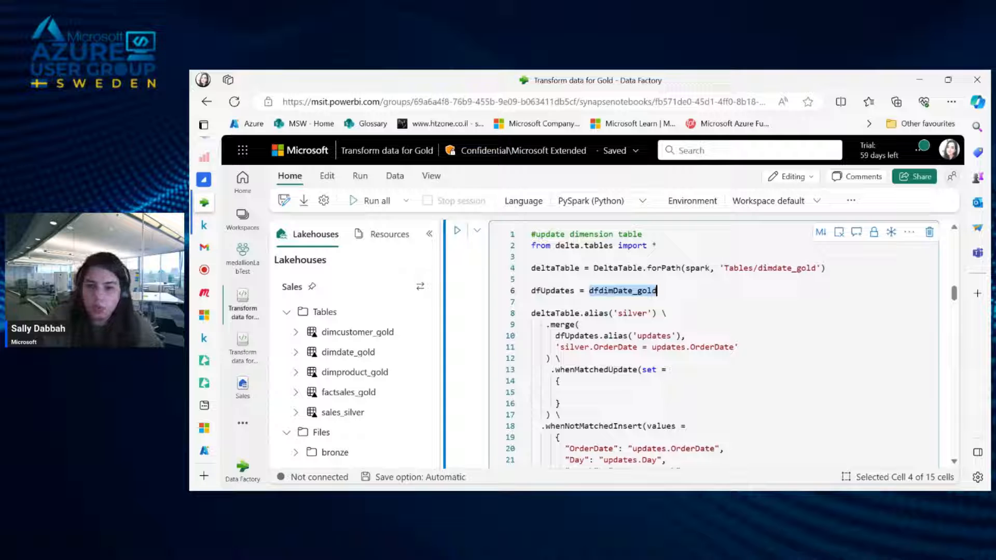
- Look through the customer dimension cells, and load the dimcustomer_gold table with Spark in a new cell and run its query
scroll(714, 343, "down", 6)
scroll(655, 363, "down", 10)
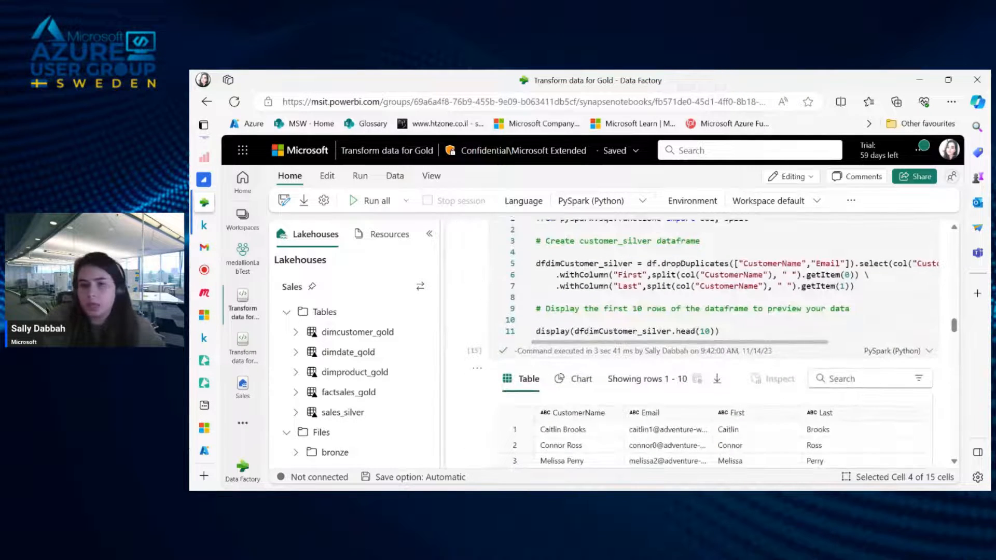
scroll(649, 358, "down", 5)
scroll(645, 351, "down", 2)
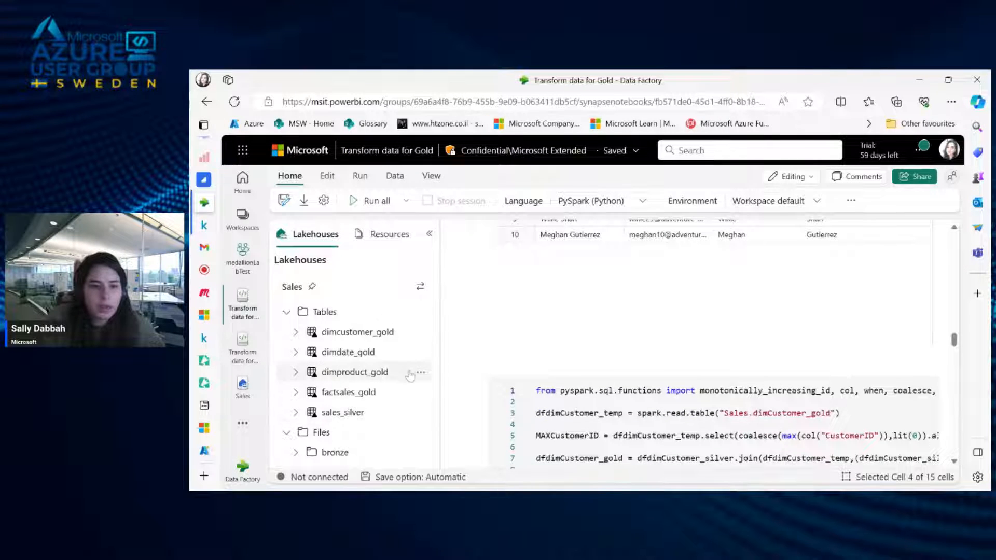
left_click(420, 333)
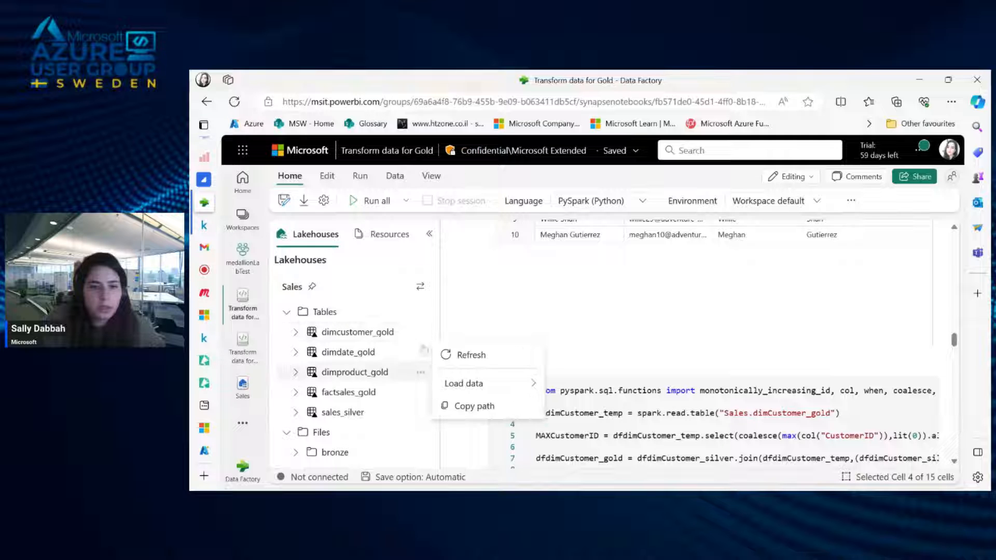
mouse_move(456, 383)
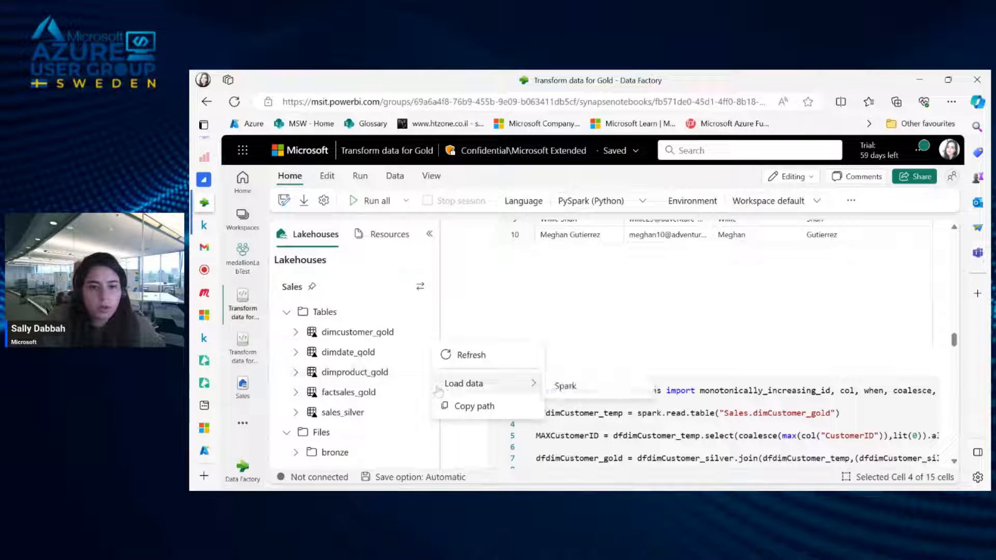
left_click(587, 388)
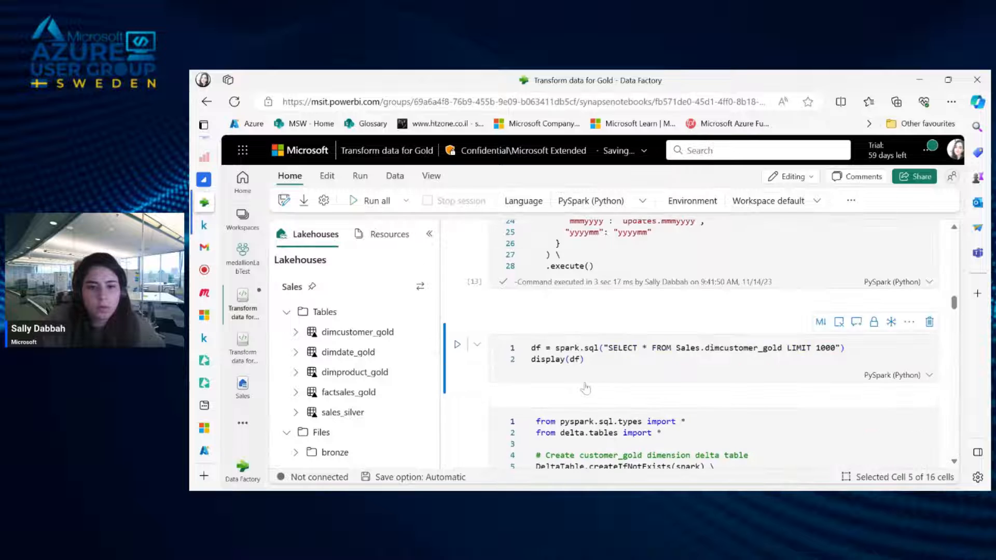
left_click(454, 325)
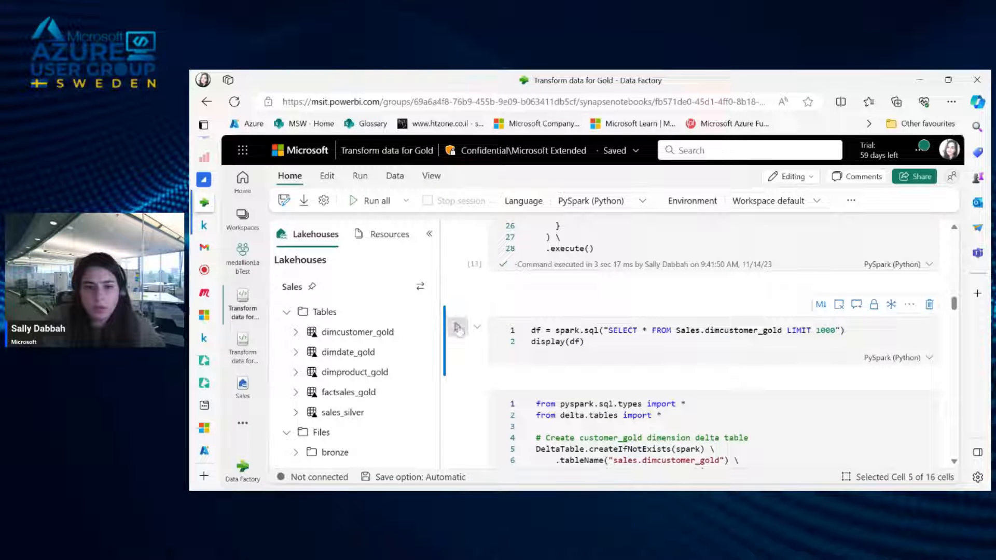